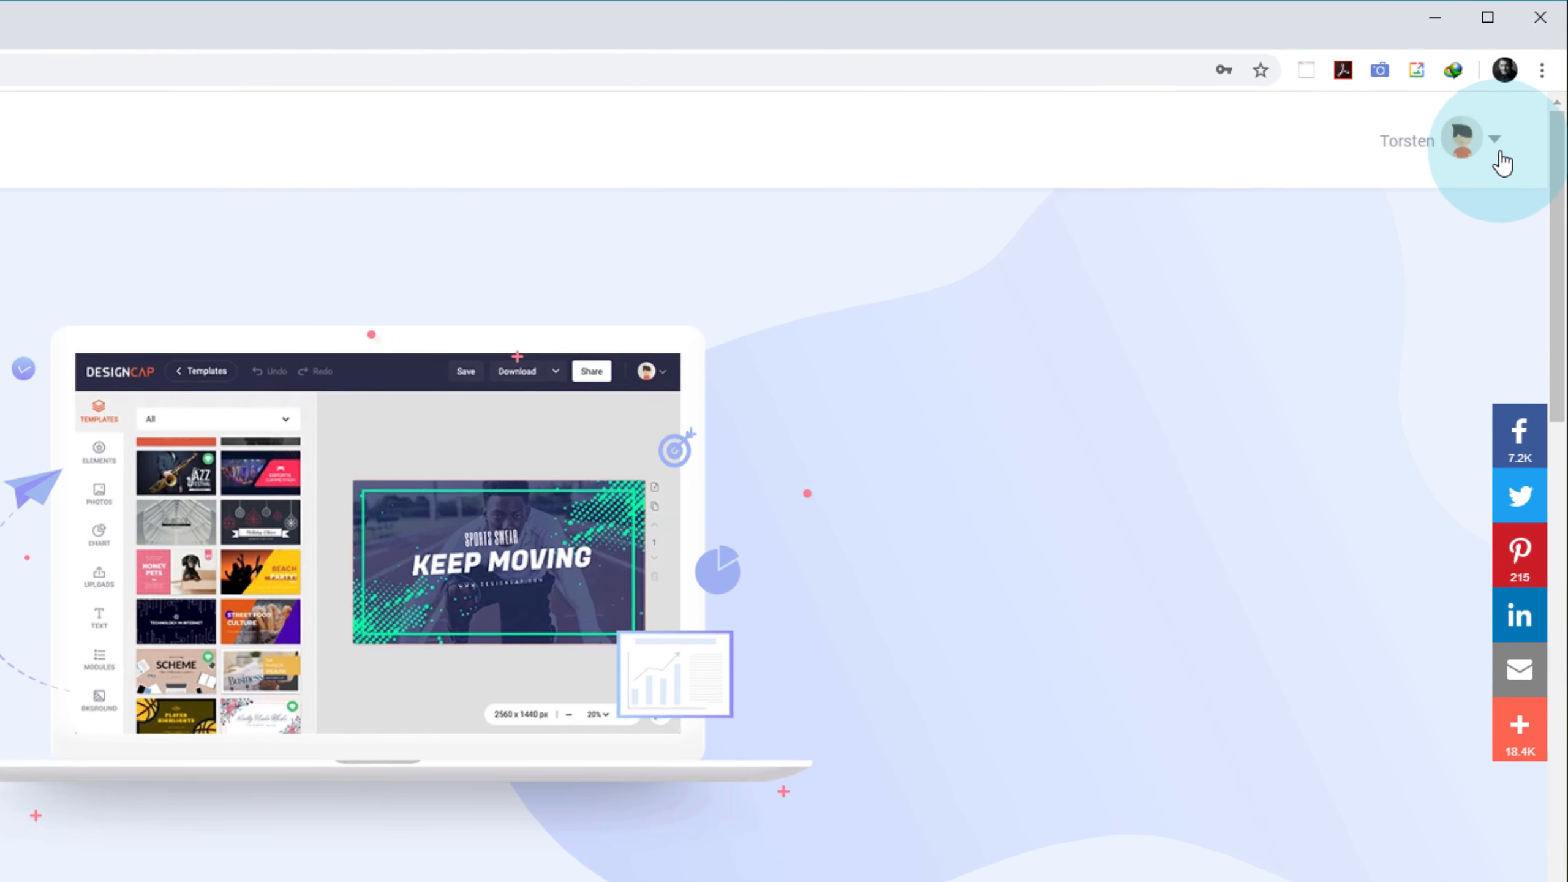
# Step: Check the account menu, and examine the categories and designs in the All Templates gallery
pyautogui.click(1484, 158)
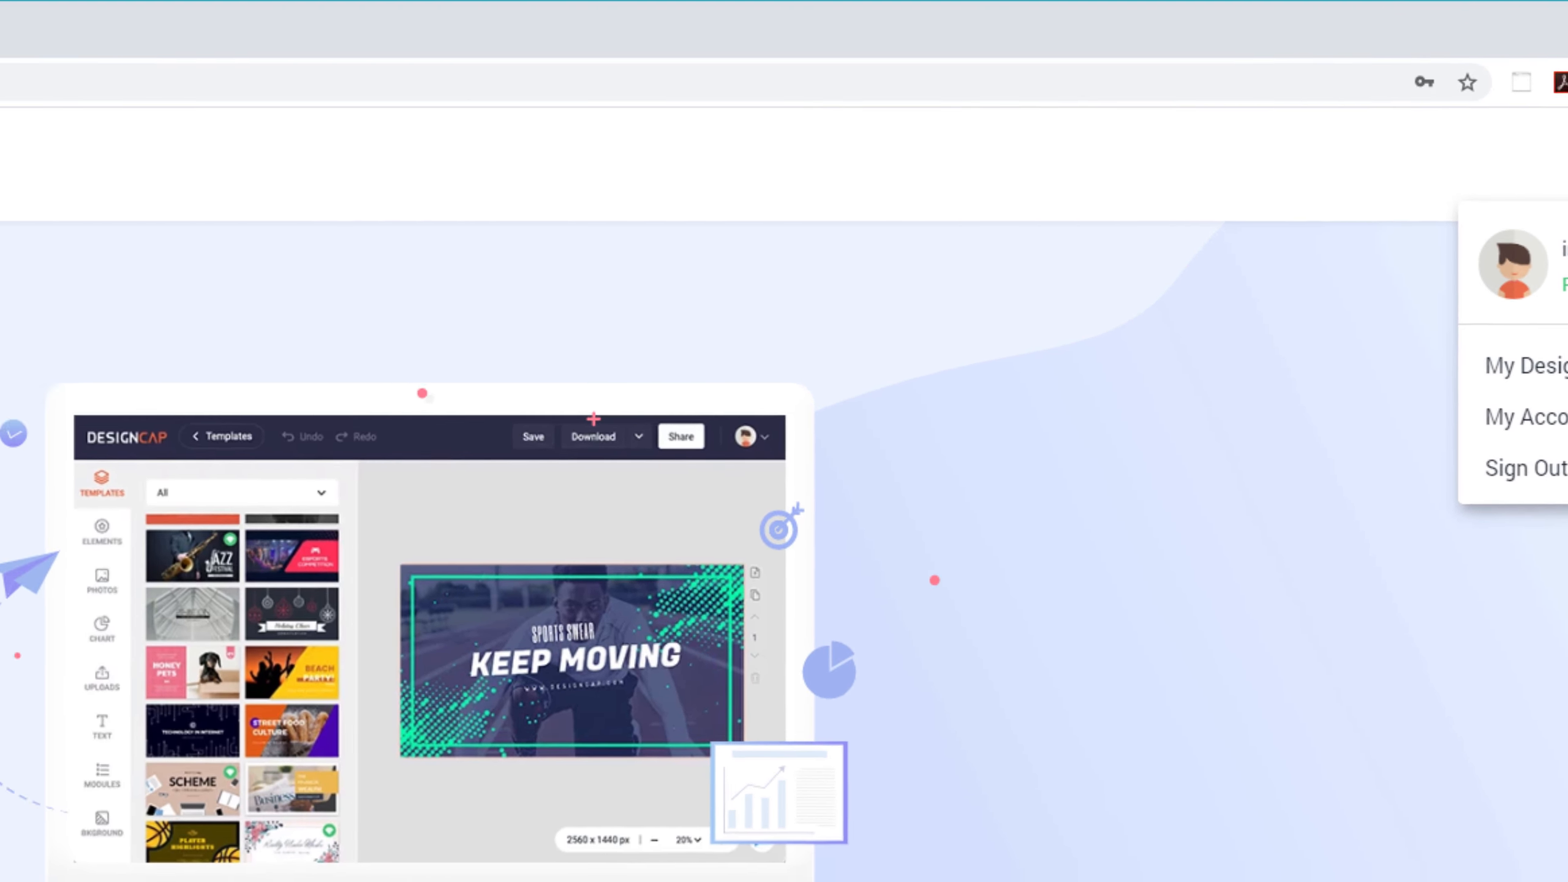
pyautogui.moveTo(203, 133)
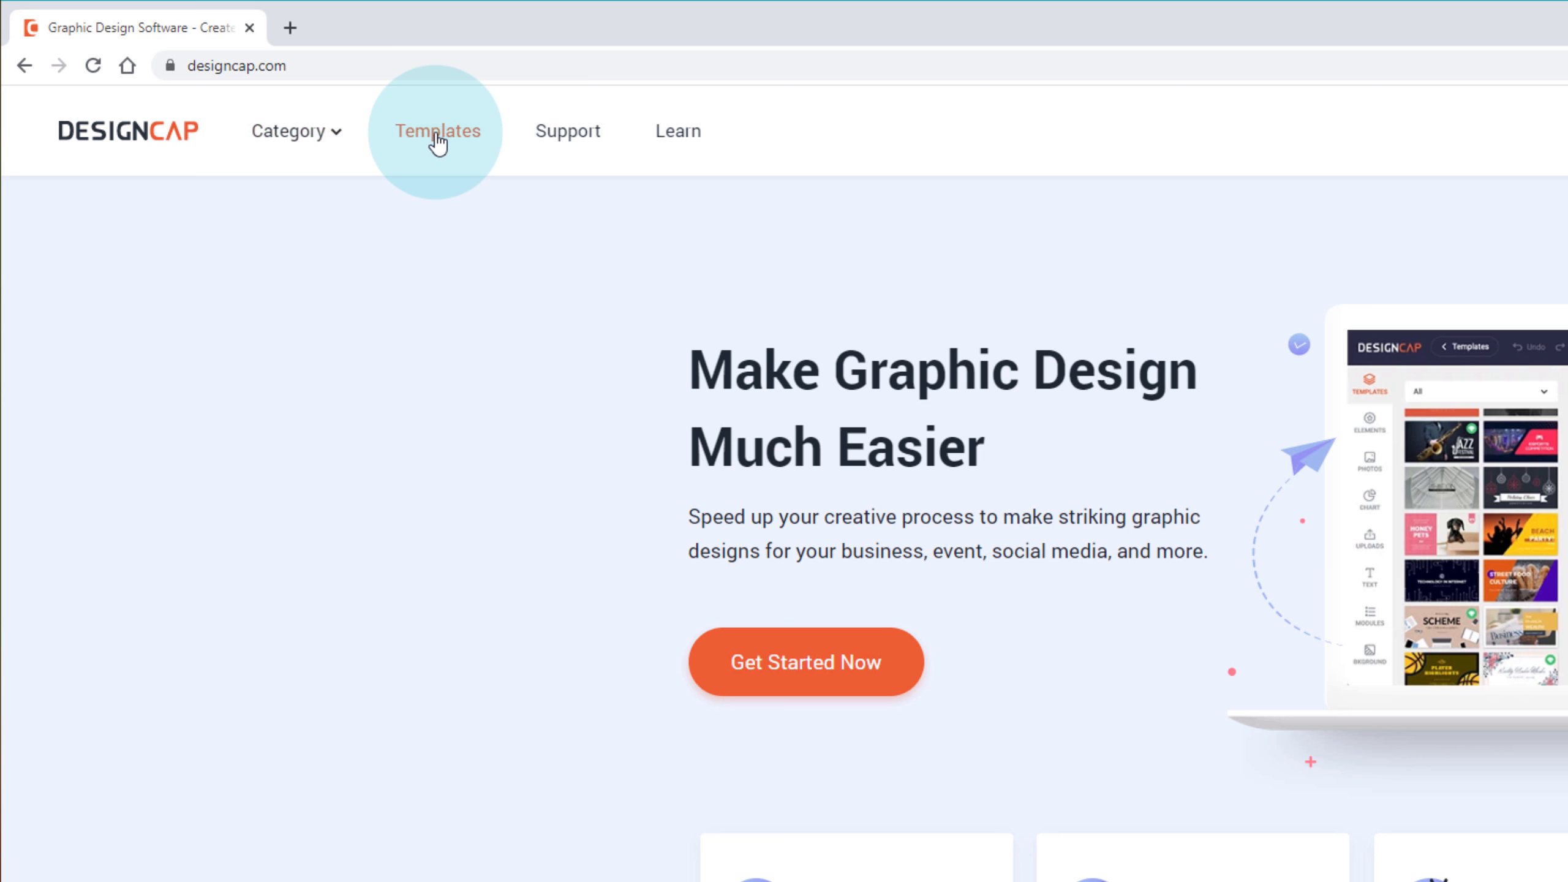
pyautogui.click(437, 143)
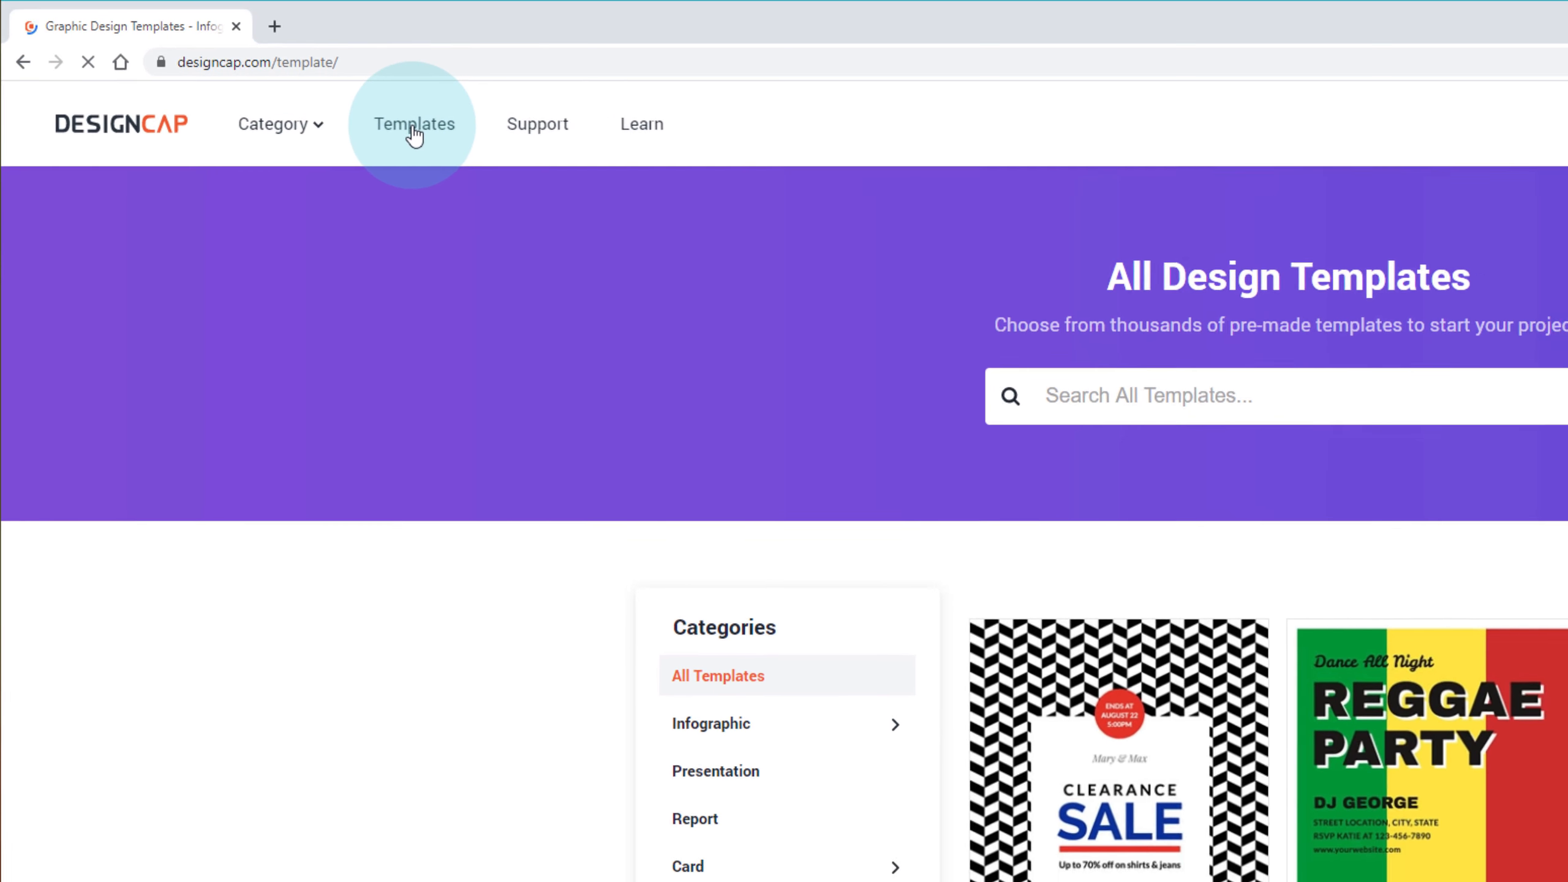
pyautogui.scroll(-2, 793, 575)
pyautogui.scroll(-3, 792, 575)
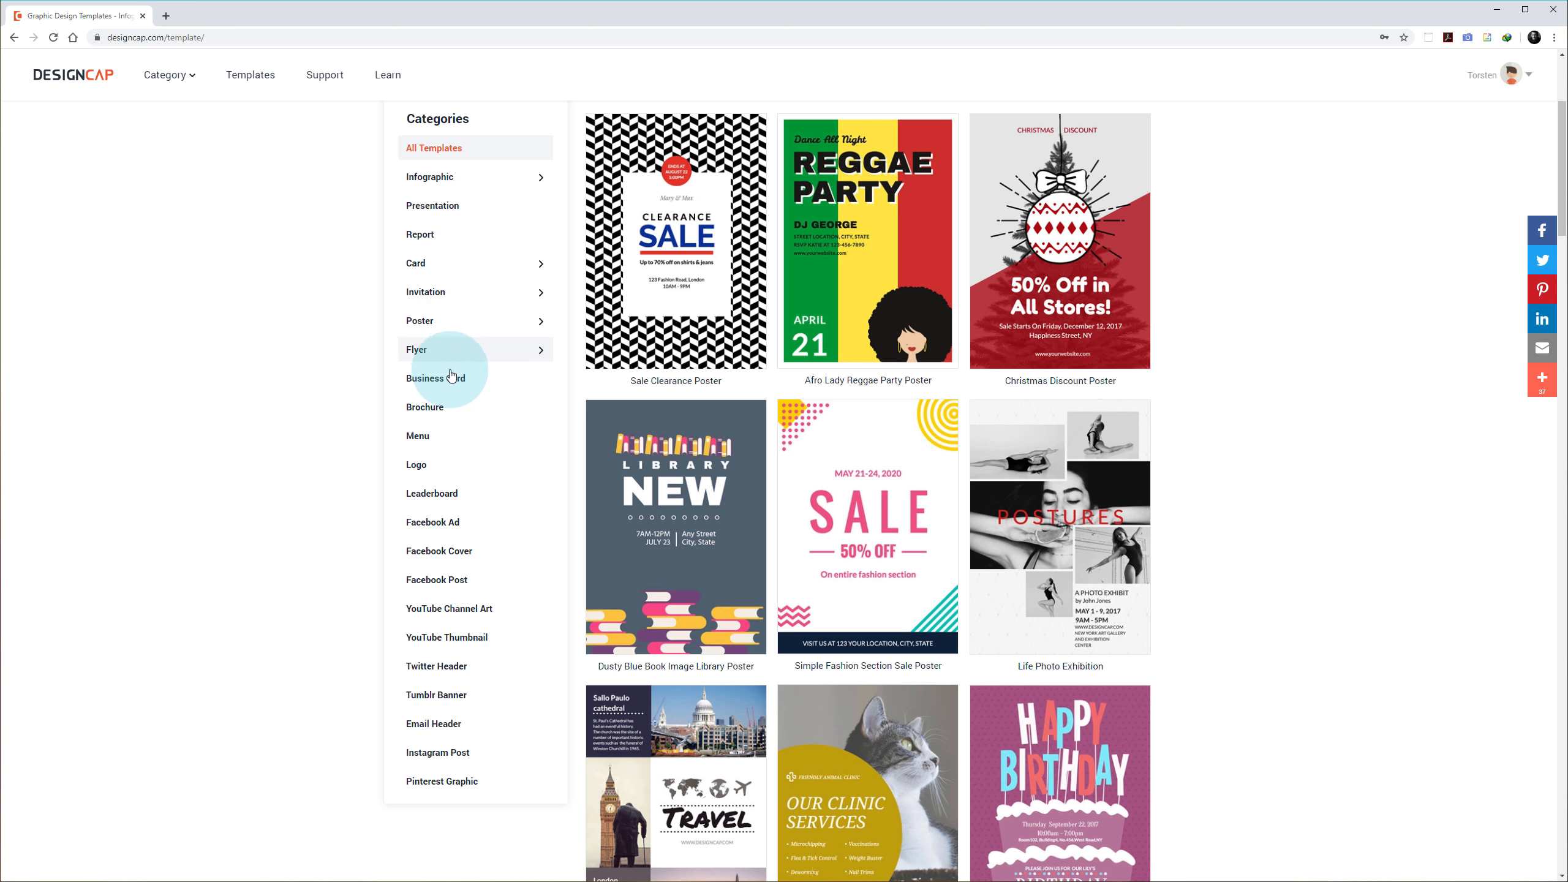
pyautogui.scroll(3, 744, 515)
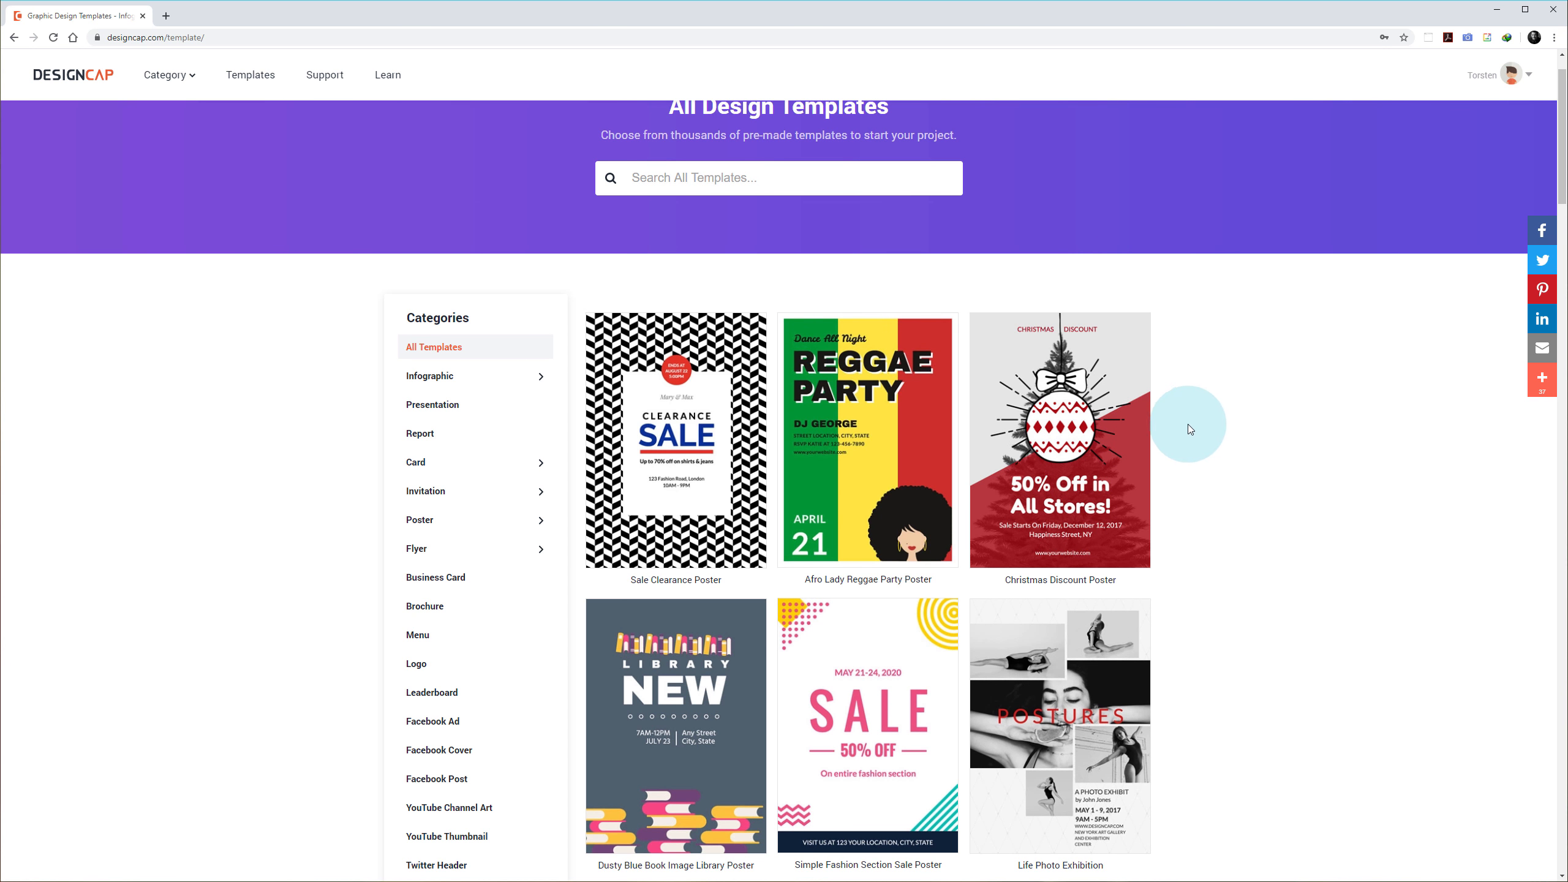
pyautogui.moveTo(1063, 489)
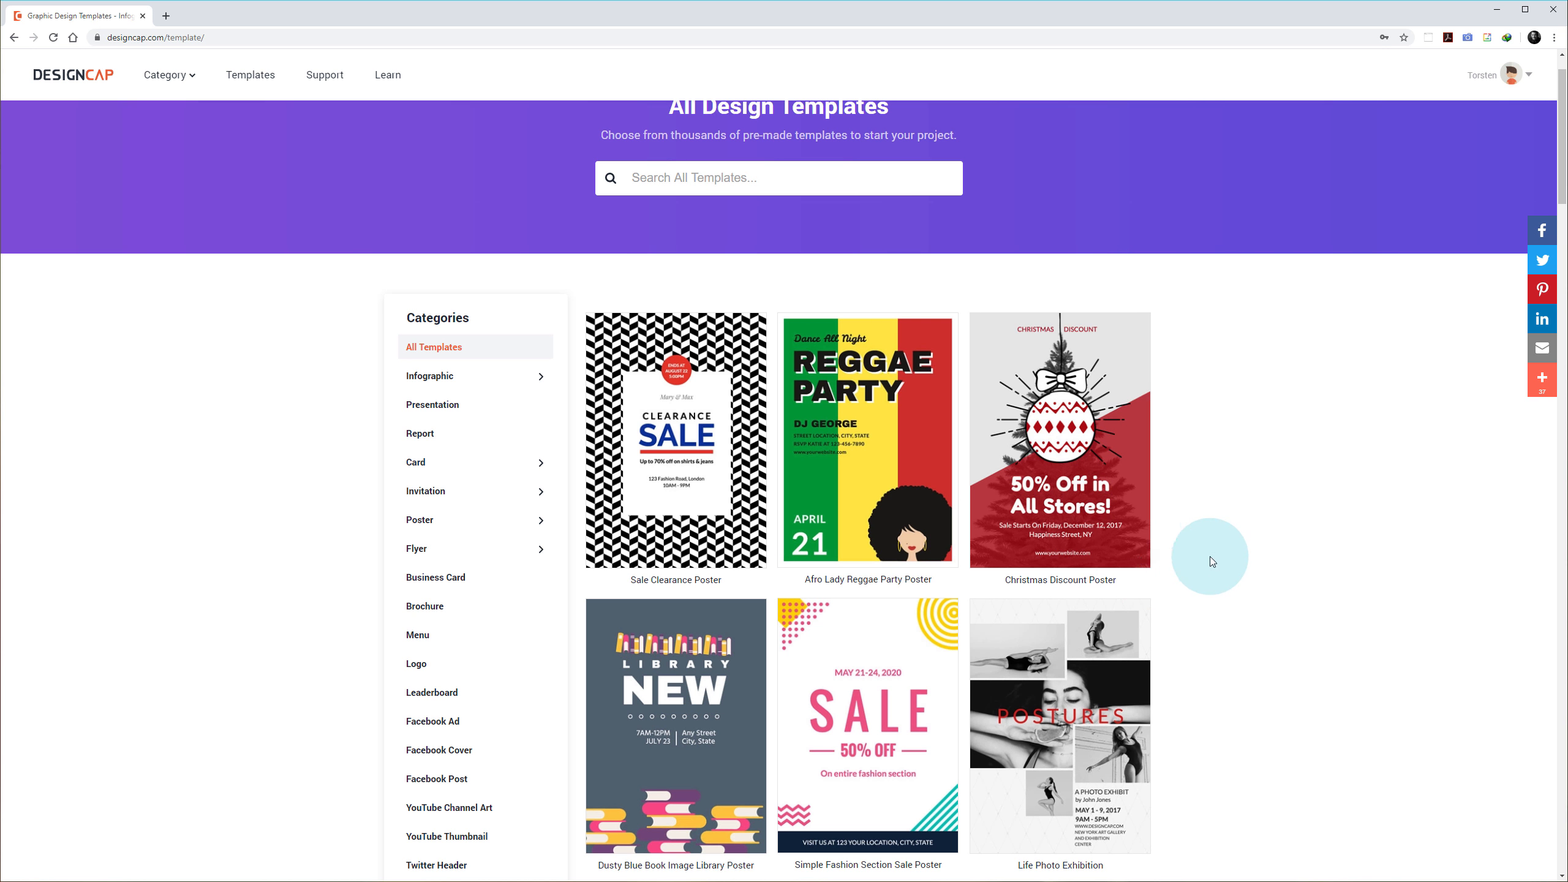
pyautogui.moveTo(1056, 541)
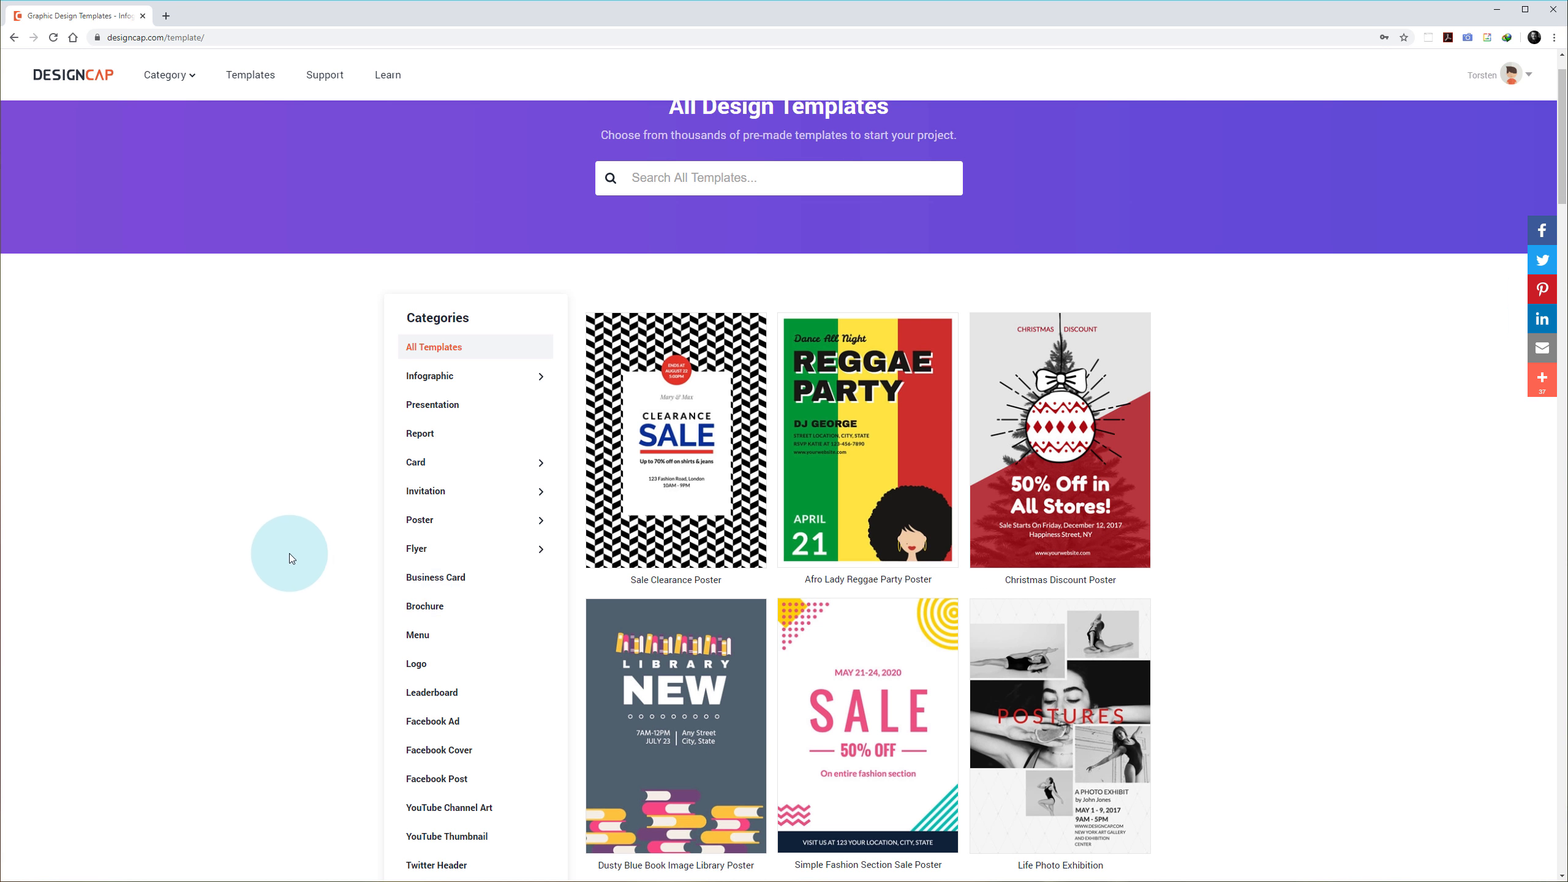
pyautogui.scroll(1, 291, 558)
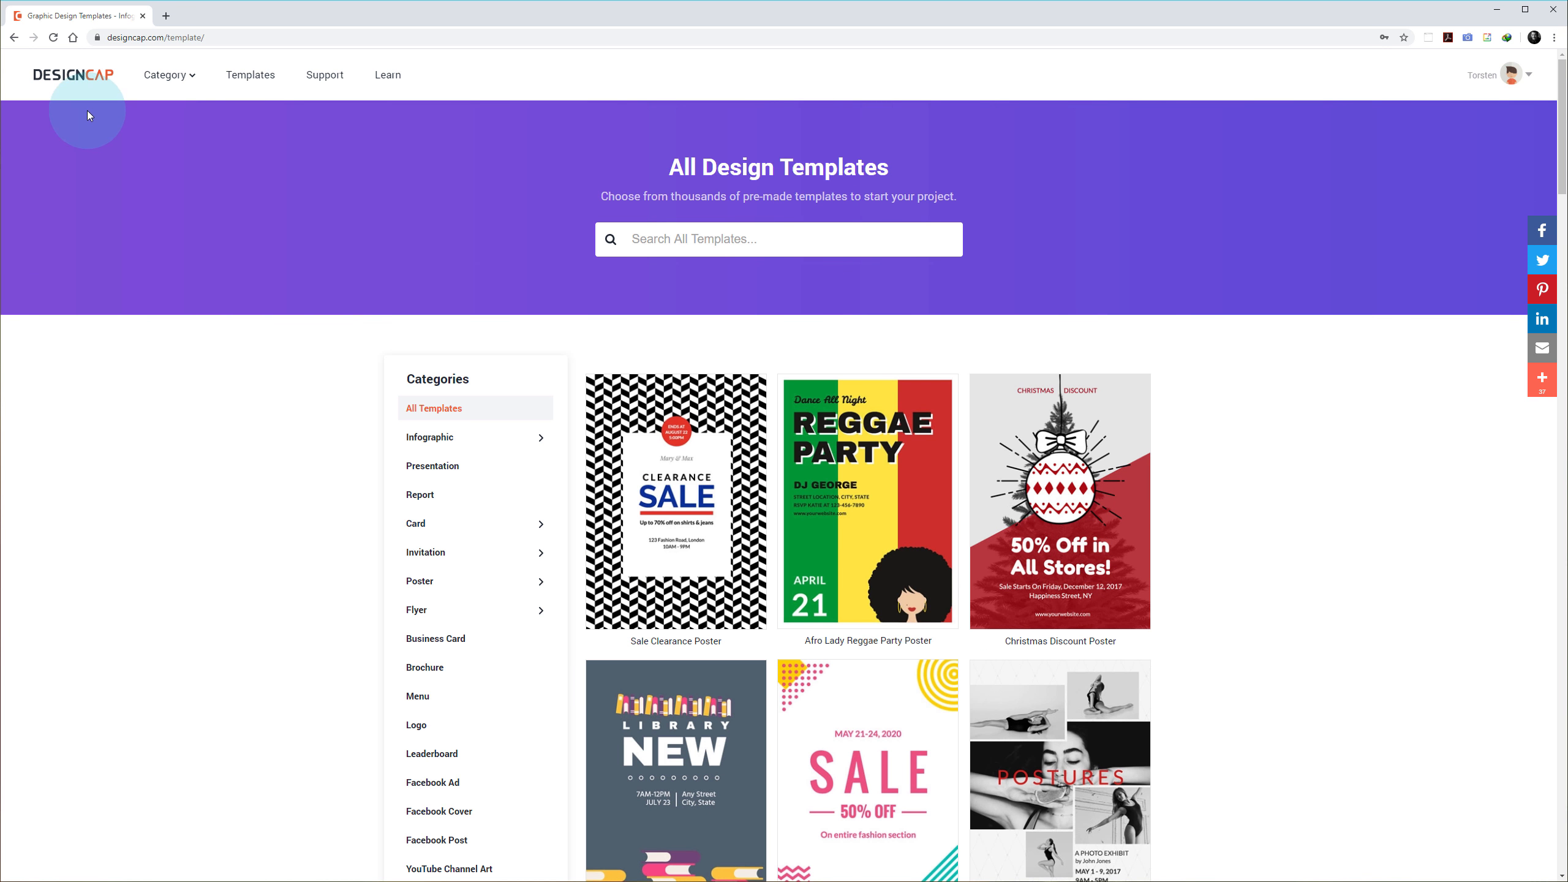
# Step: Return to the DesignCap home page and launch the design editor to get started
pyautogui.click(71, 76)
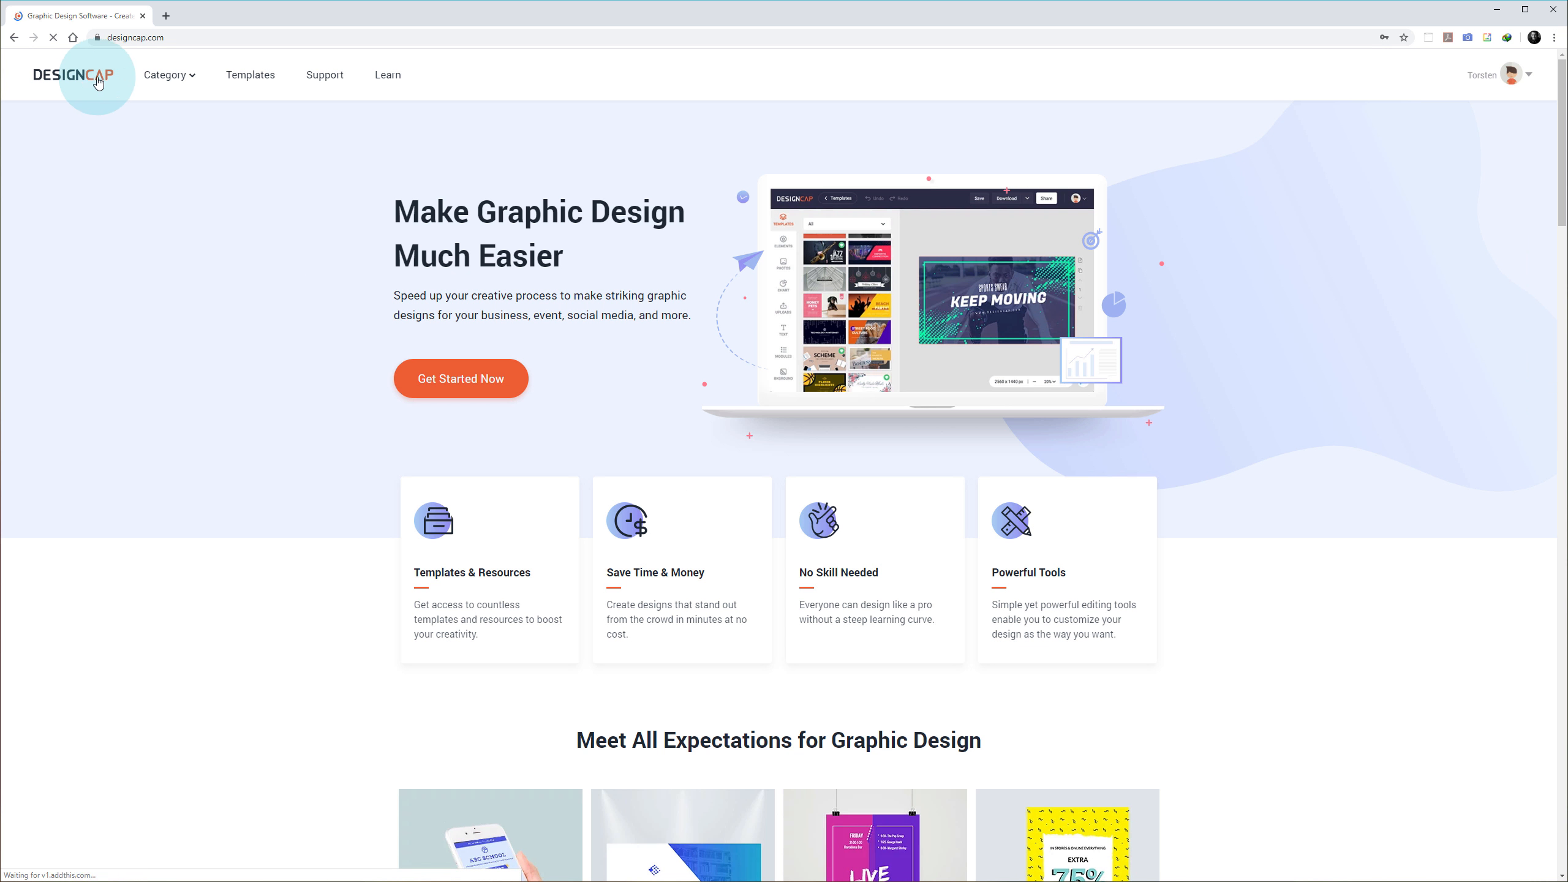
pyautogui.click(462, 382)
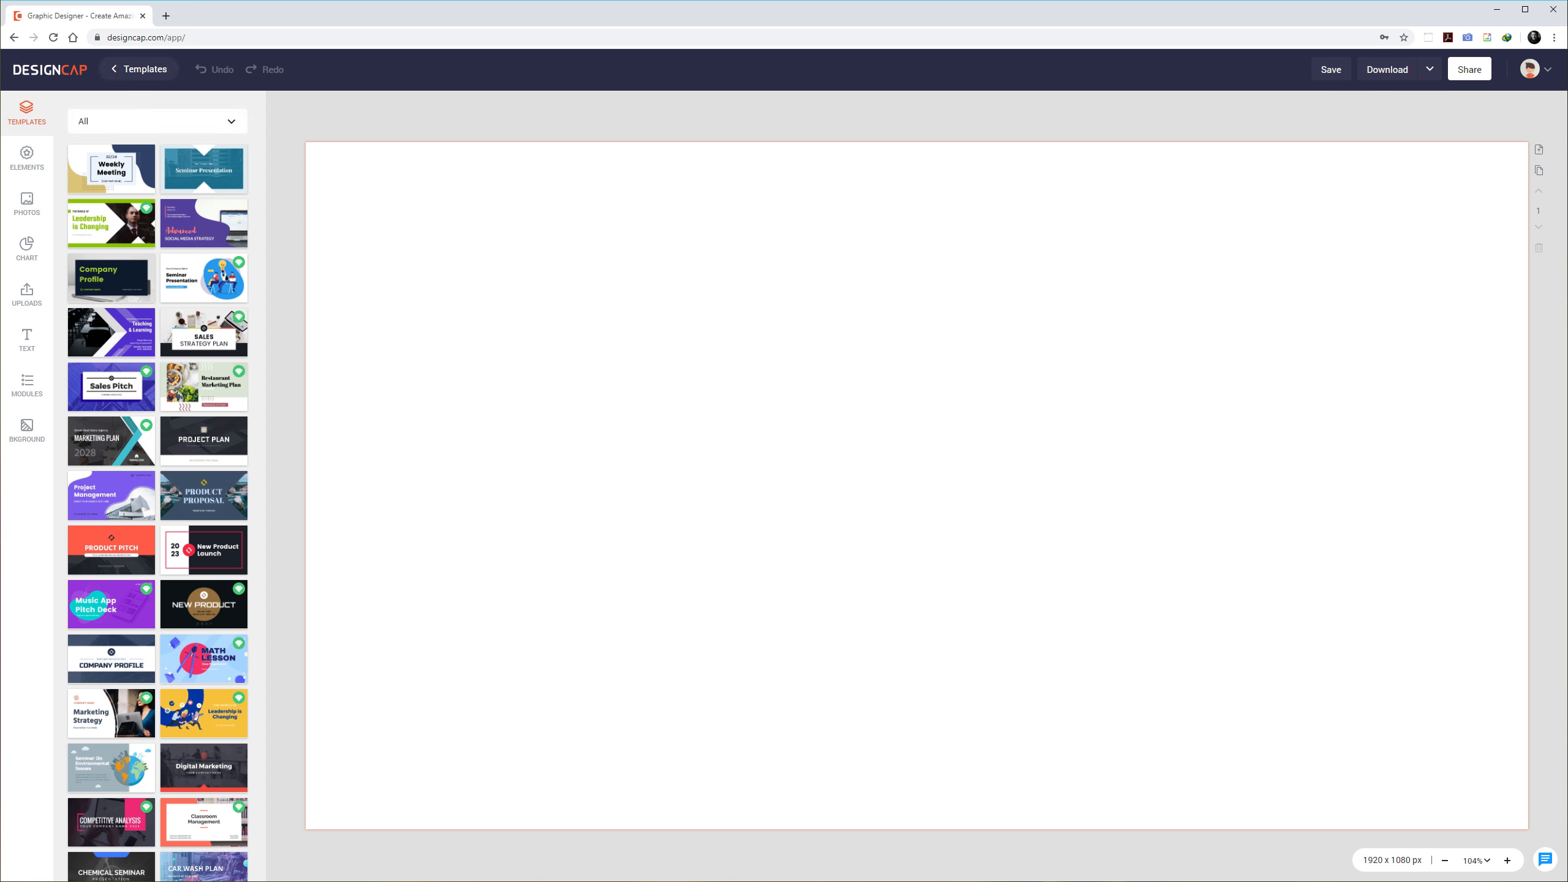
# Step: Create a blank design with a custom size of 1920 x 1080 px
pyautogui.click(138, 69)
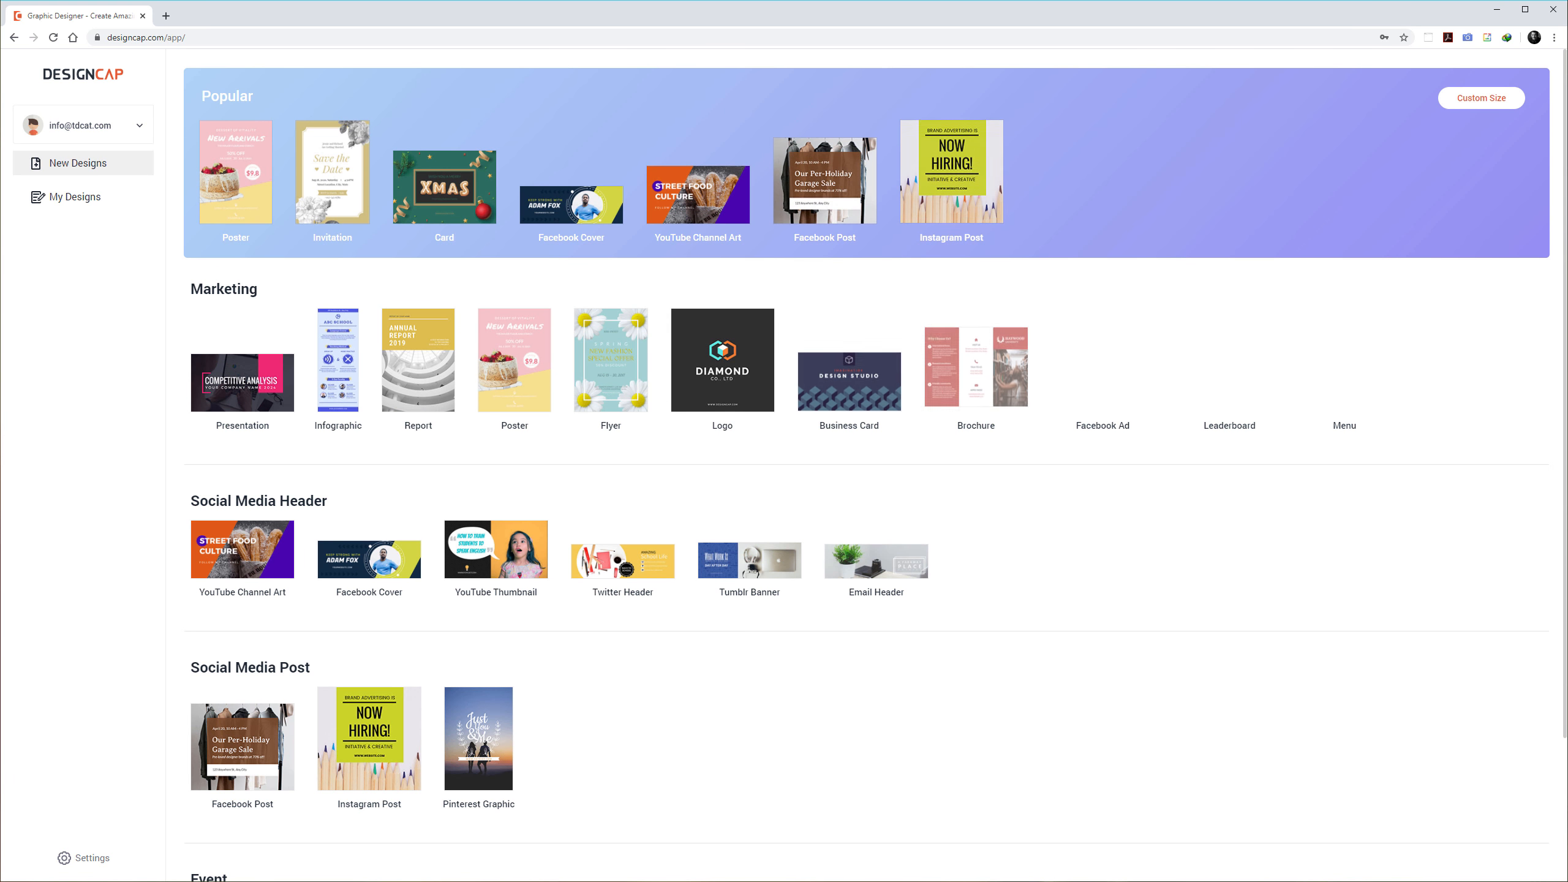
pyautogui.click(1482, 98)
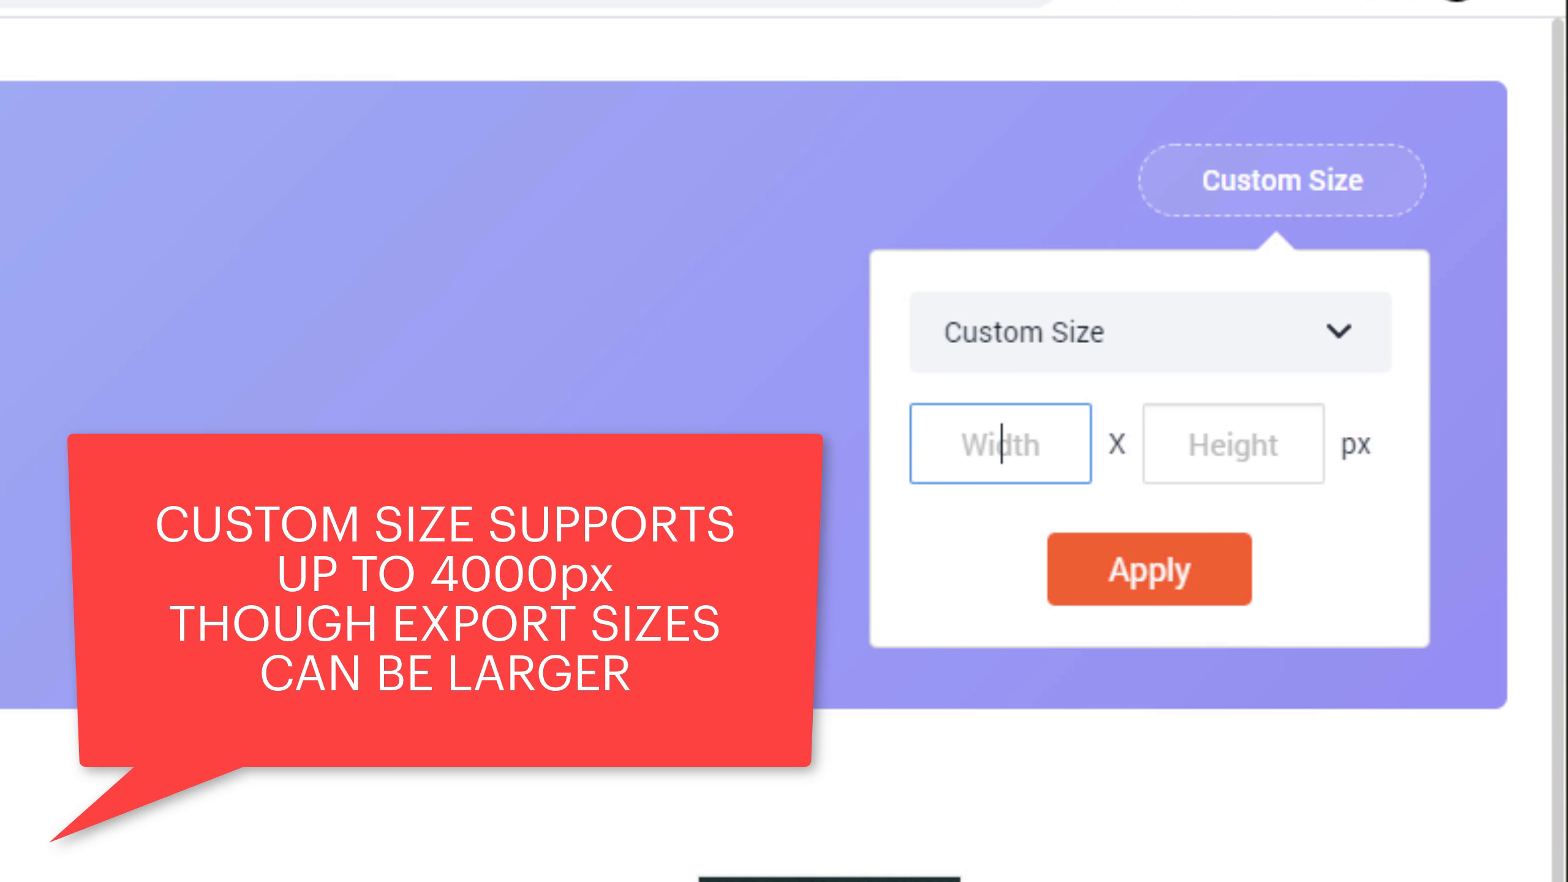
pyautogui.write('1920')
pyautogui.press('Tab')
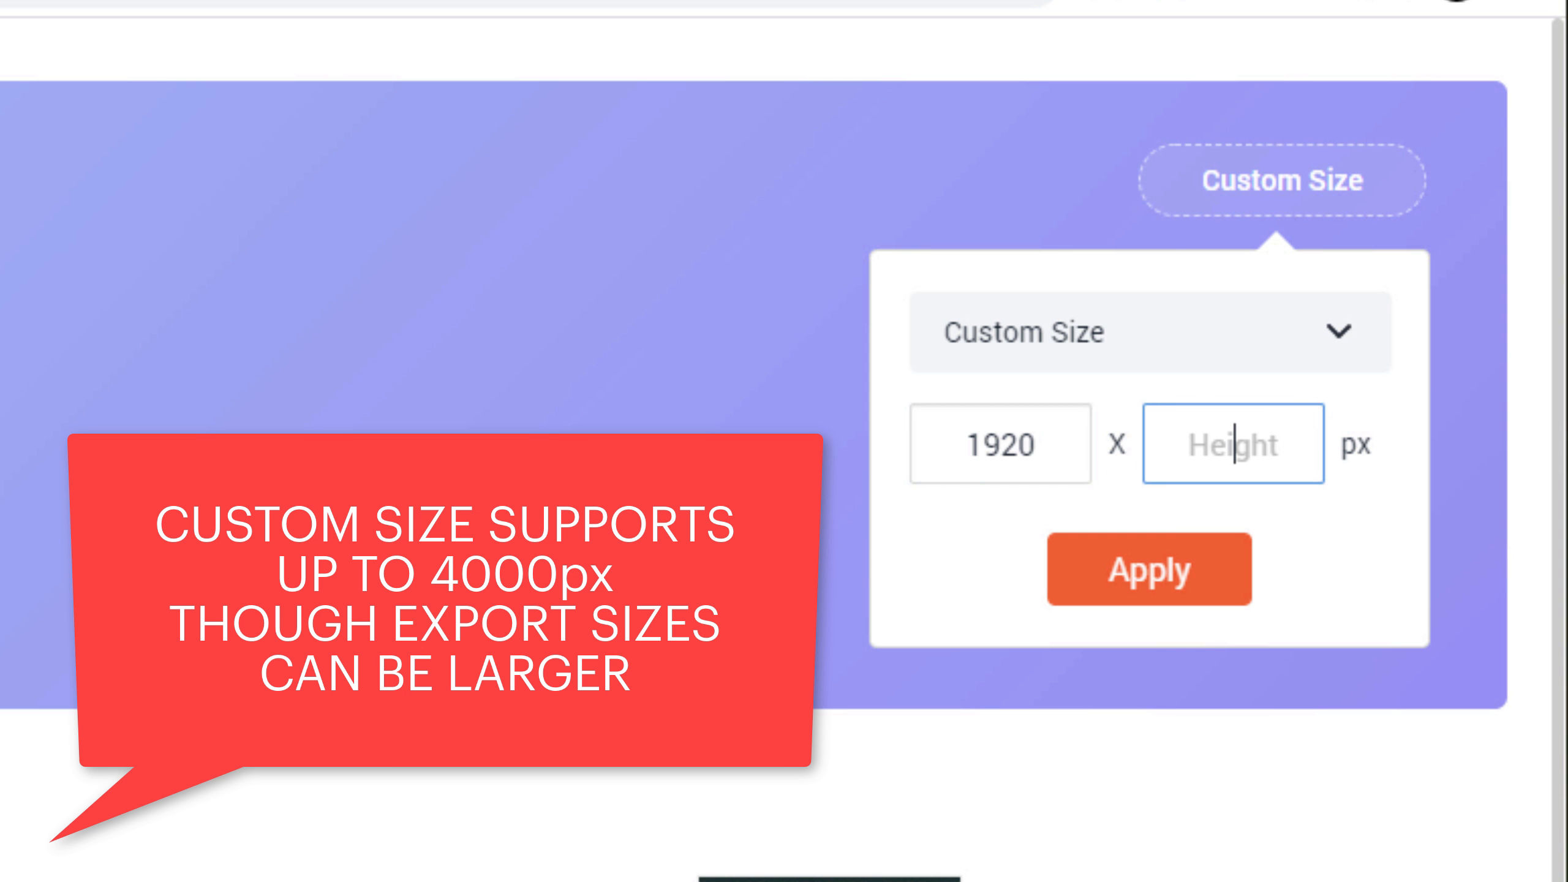
pyautogui.write('1080')
pyautogui.press('Return')
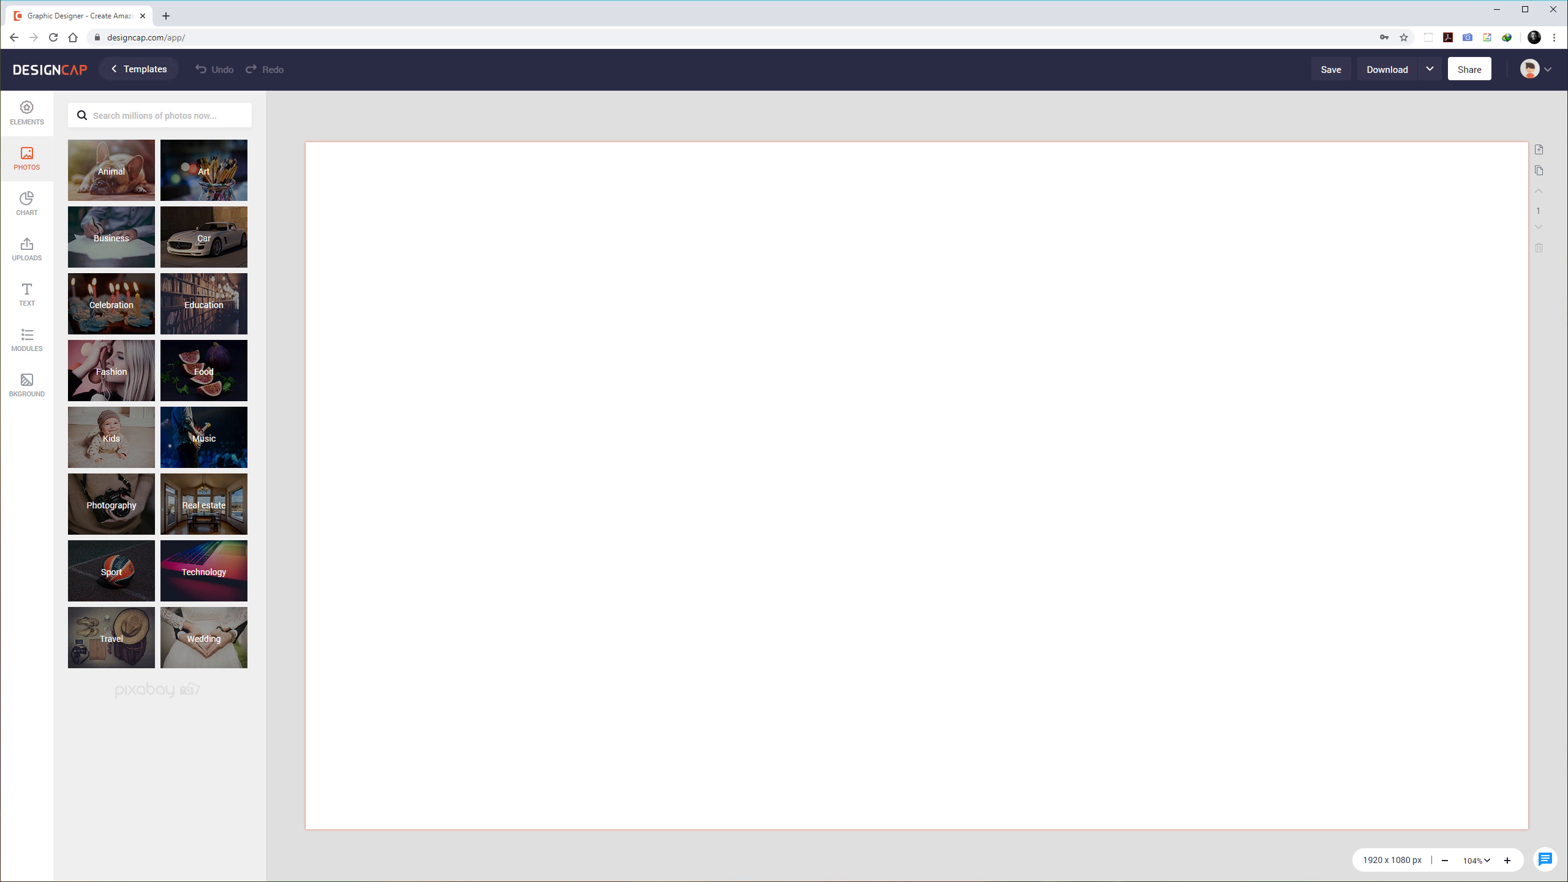
# Step: Return to the new design types and start a Presentation design from the Marketing group
pyautogui.click(139, 68)
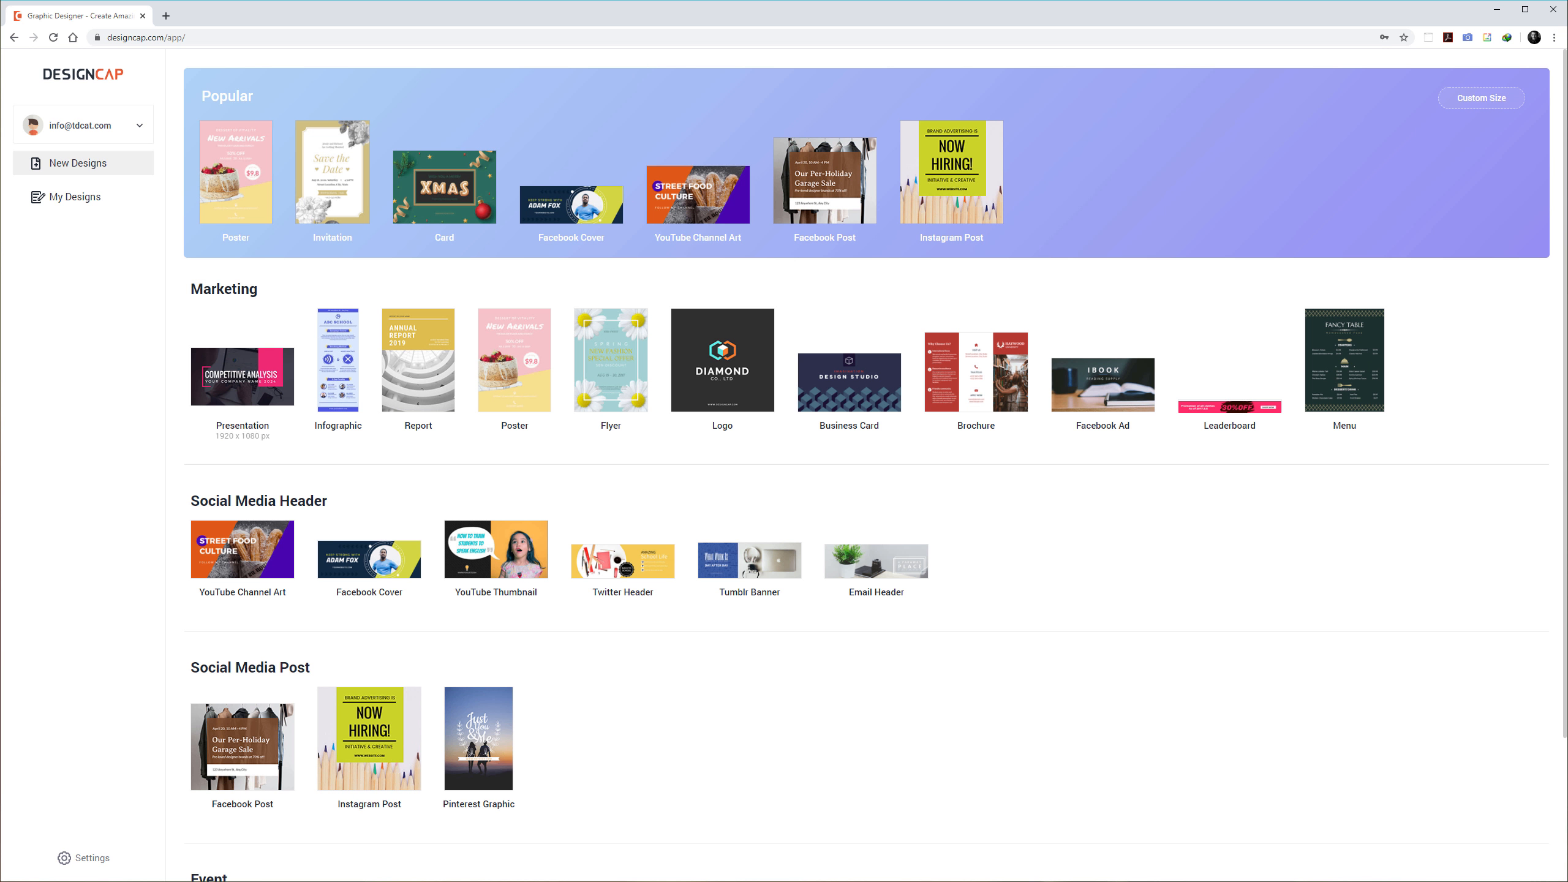
pyautogui.click(278, 370)
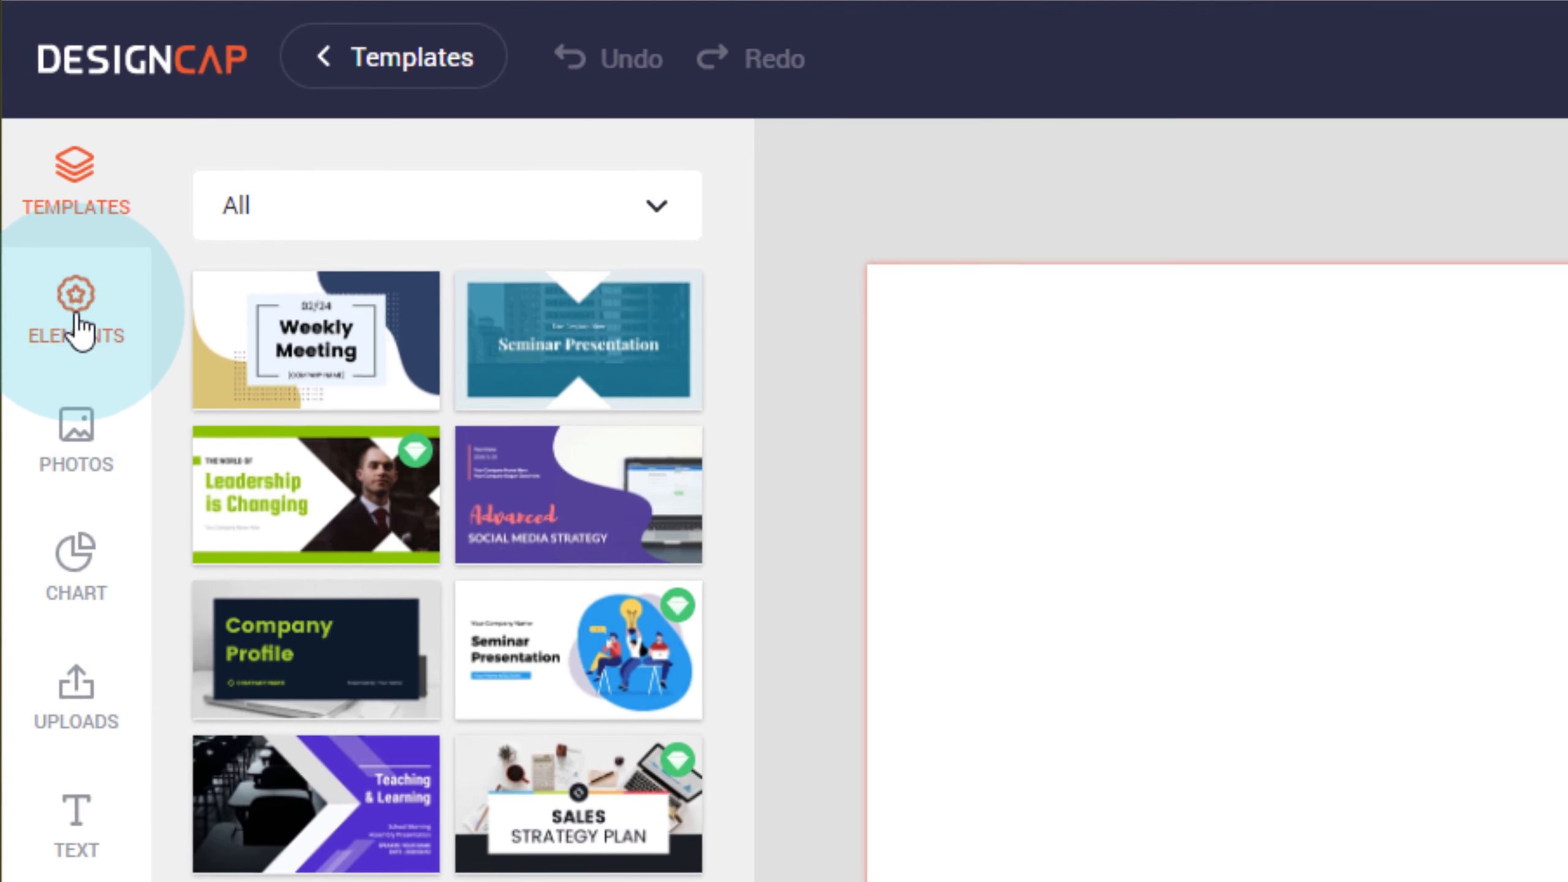
# Step: Examine the element library's shapes and icon categories, including the full set of outlined shapes
pyautogui.click(27, 164)
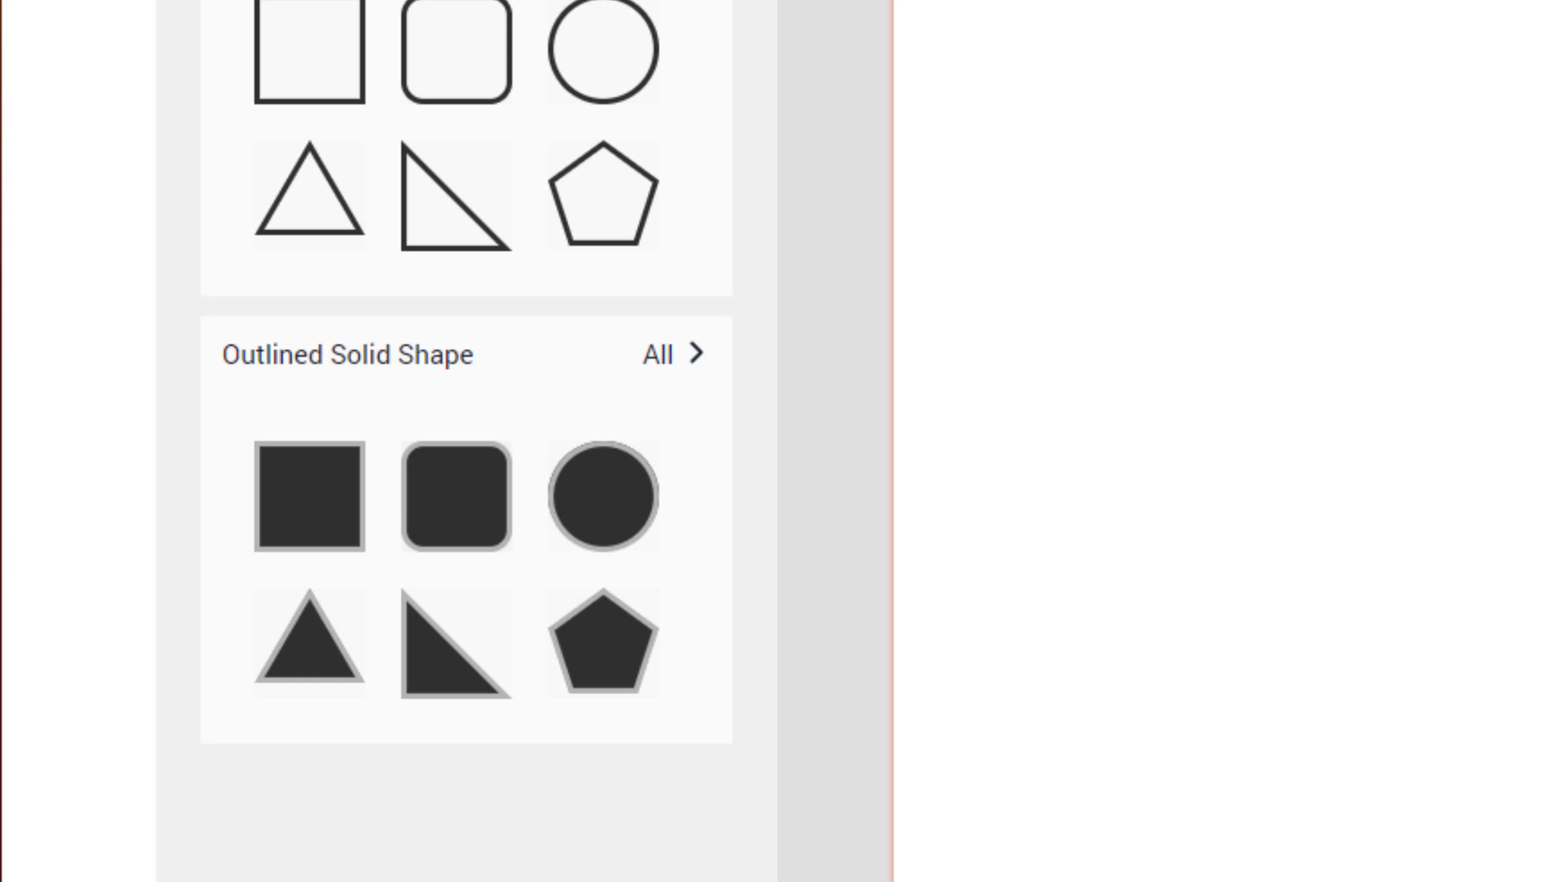
pyautogui.click(591, 192)
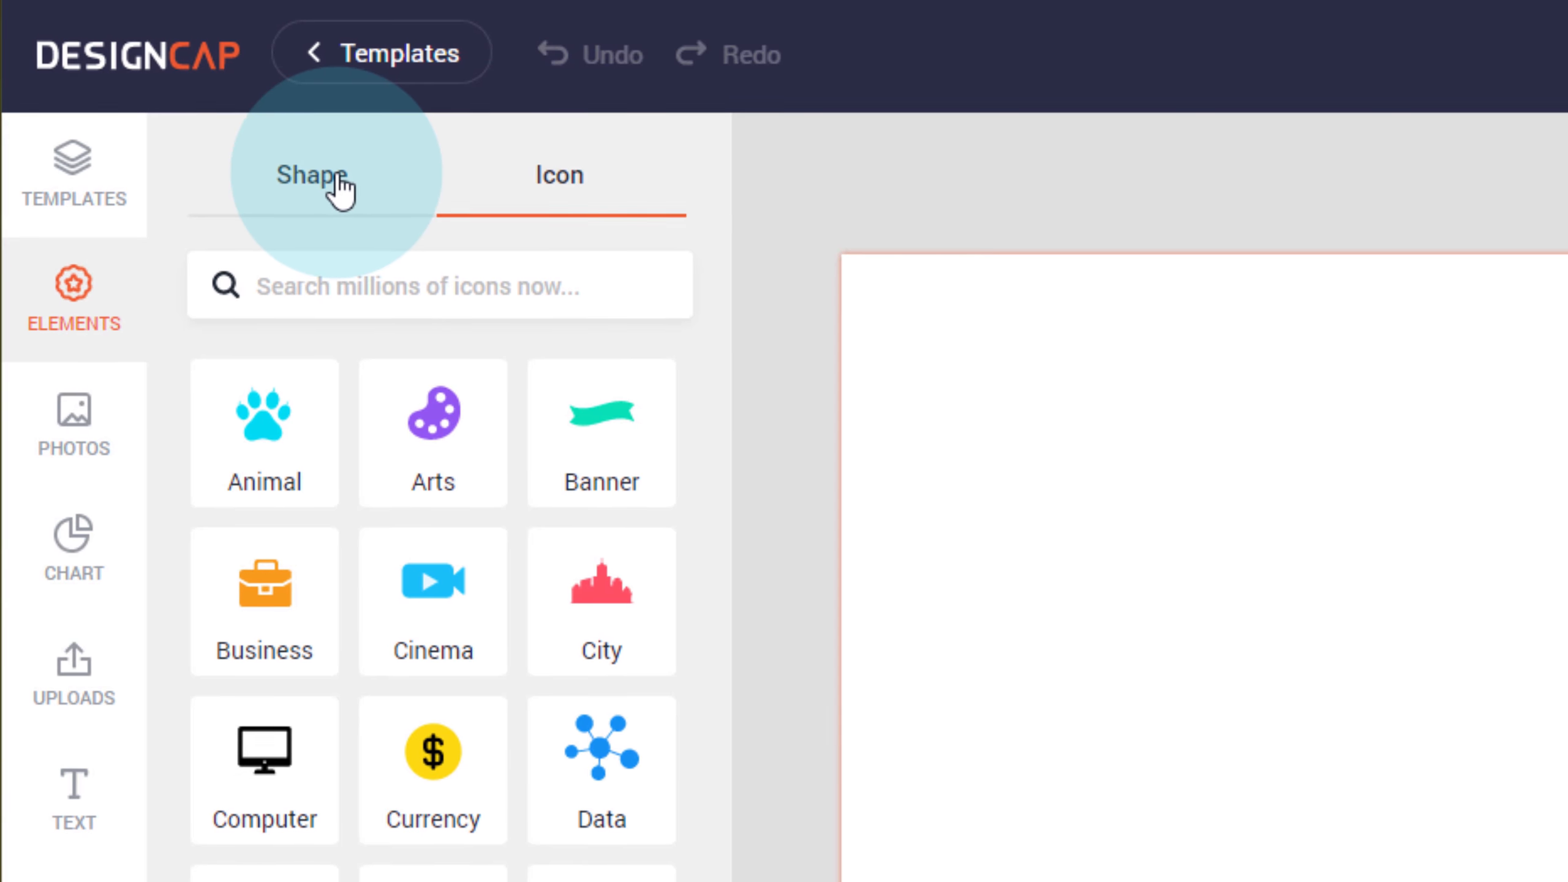
pyautogui.click(339, 192)
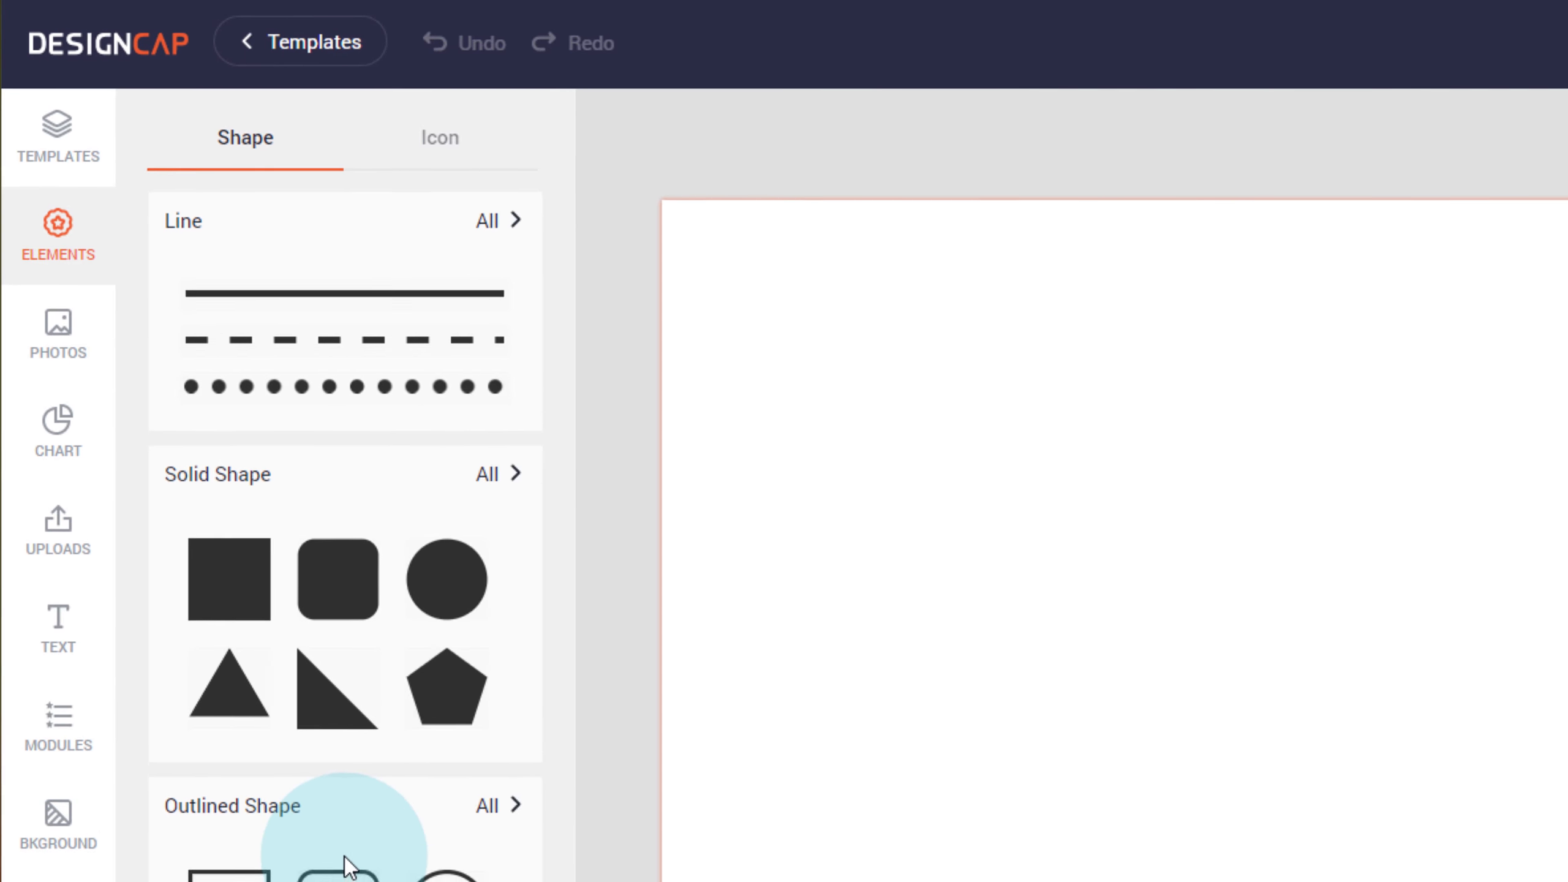
pyautogui.click(490, 805)
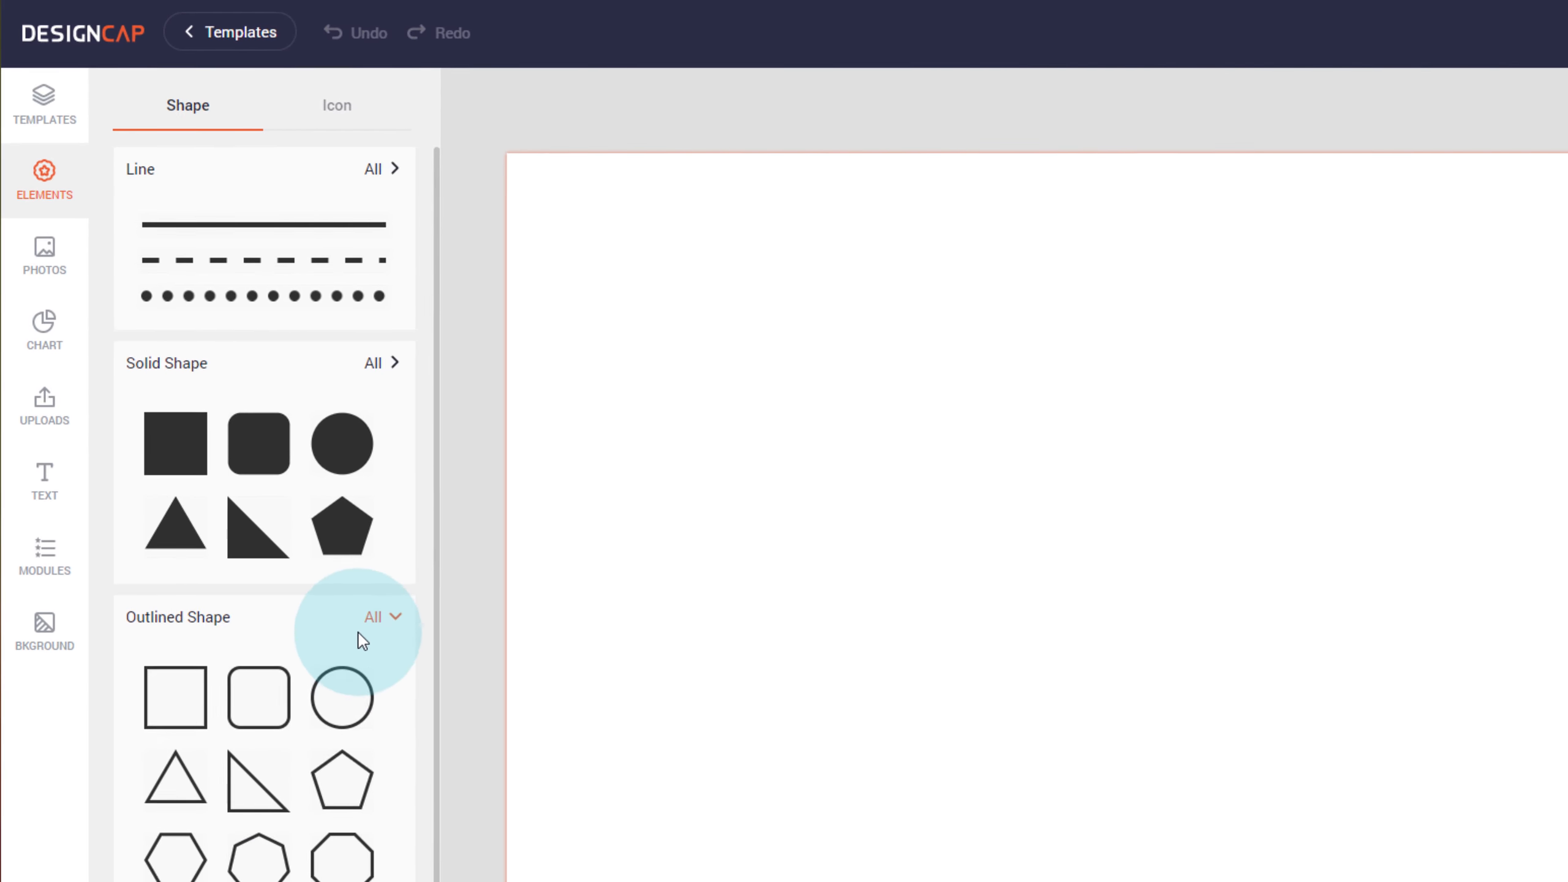
pyautogui.click(382, 617)
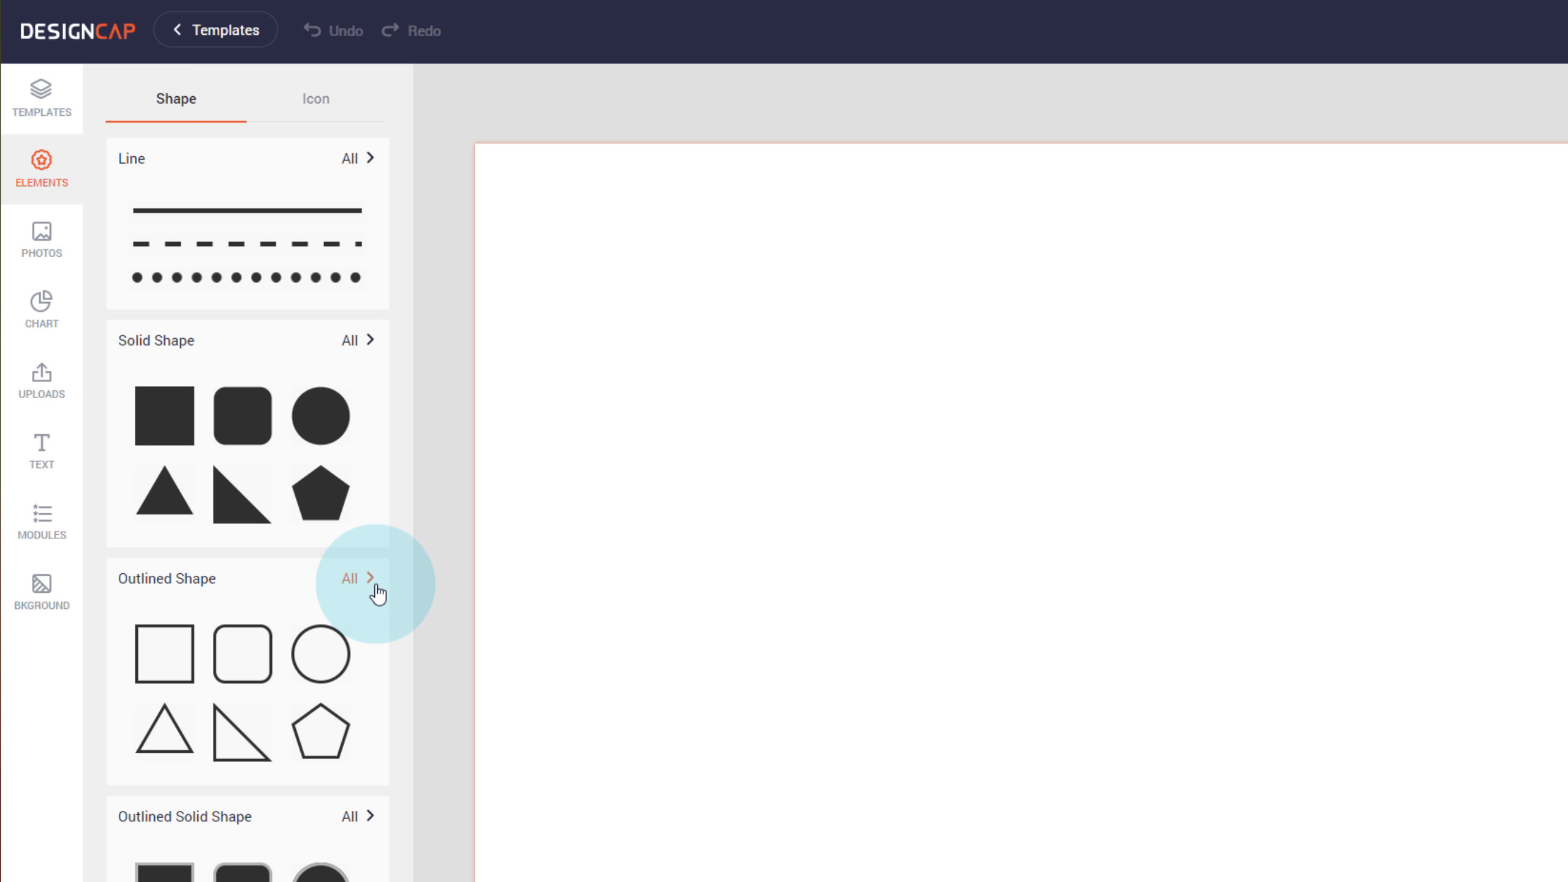
pyautogui.click(346, 103)
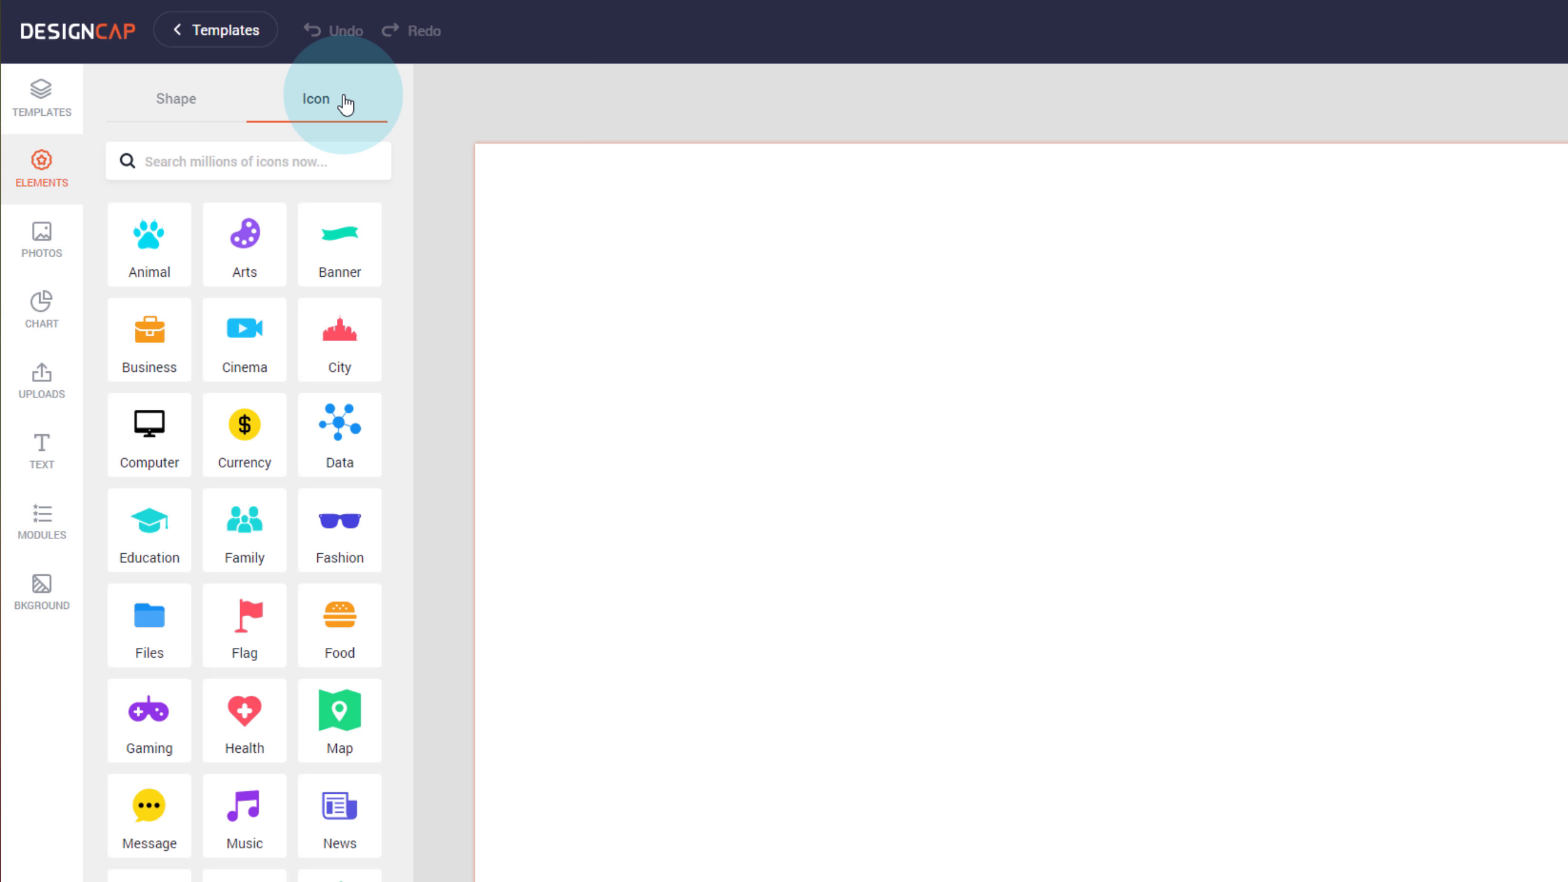
# Step: Add a solid circle shape to the middle of the canvas and nudge it slightly upward
pyautogui.click(175, 102)
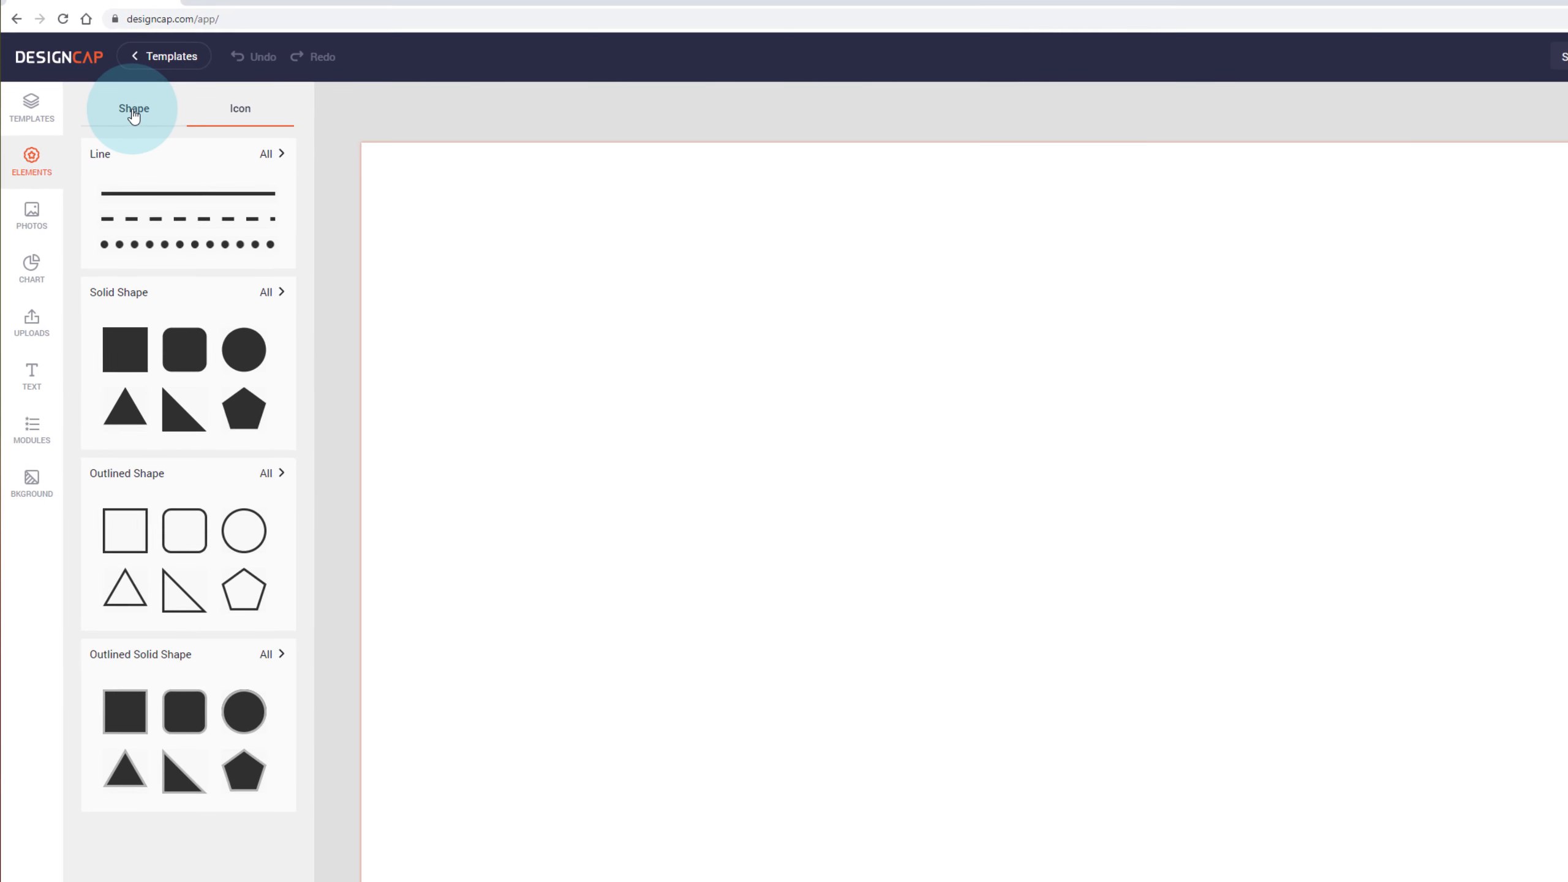
pyautogui.click(244, 349)
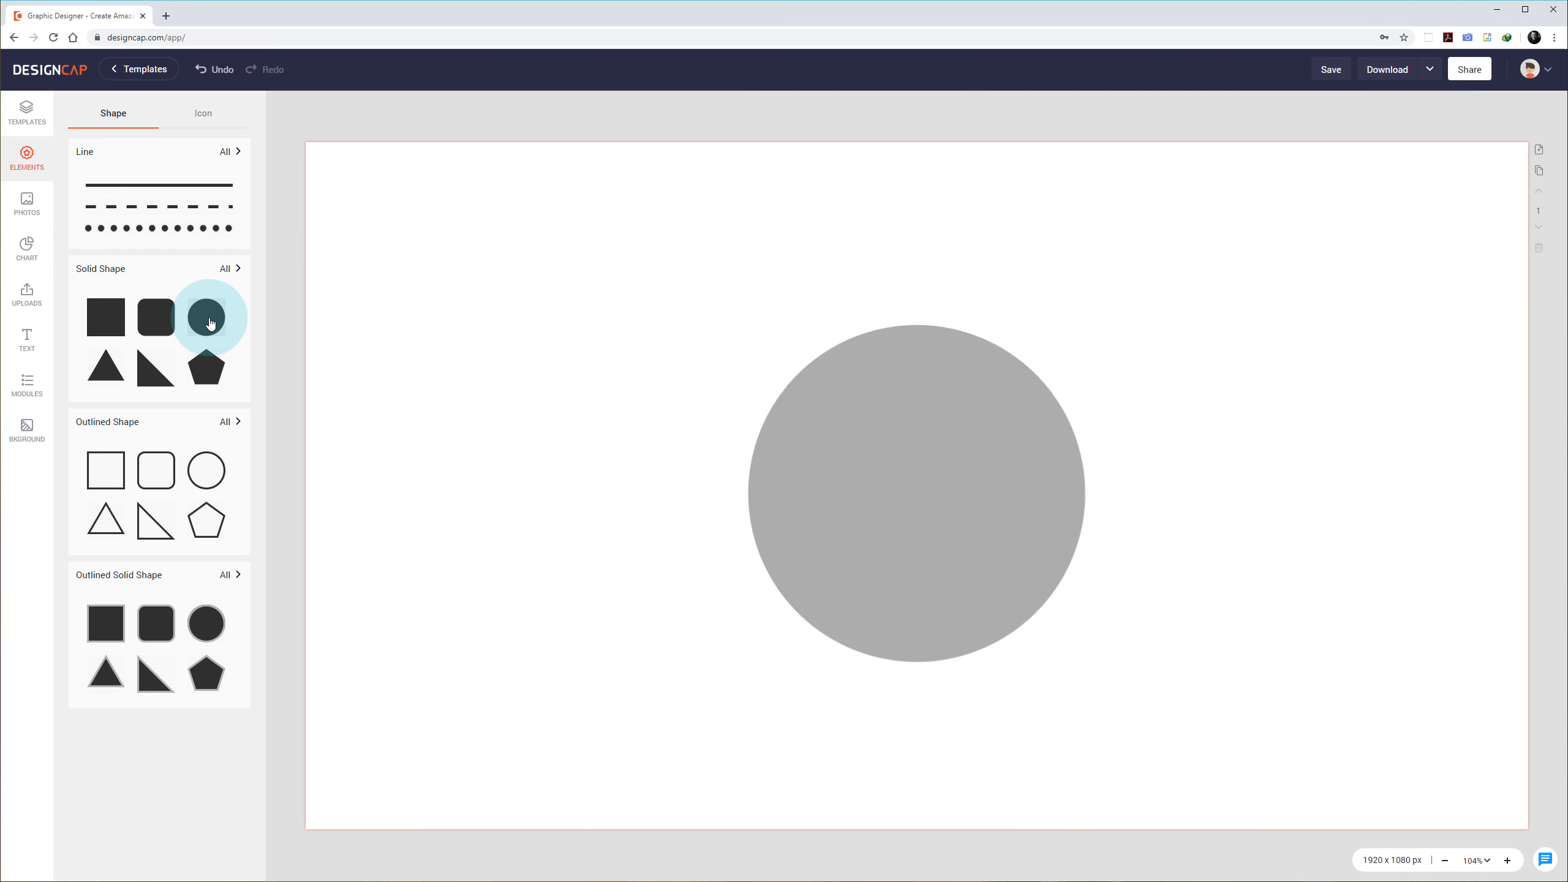
pyautogui.click(1055, 553)
pyautogui.moveTo(895, 489)
pyautogui.mouseDown()
pyautogui.moveTo(738, 480)
pyautogui.moveTo(909, 486)
pyautogui.mouseUp()
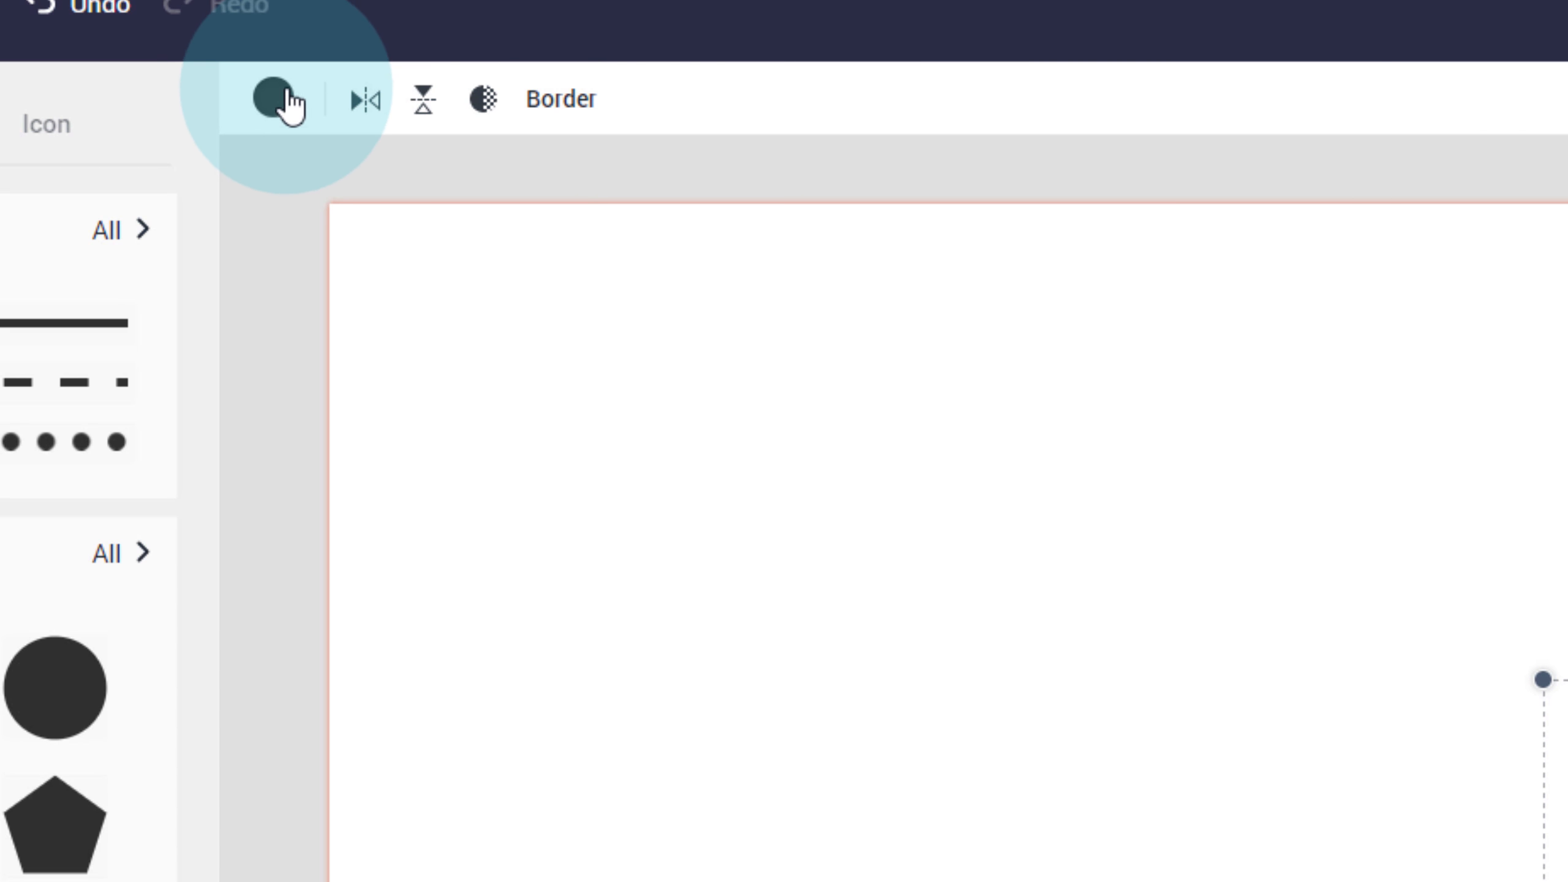
# Step: Try a dark blue solid fill on the circle, and set its fill to the custom document colour 30C5D5
pyautogui.click(275, 99)
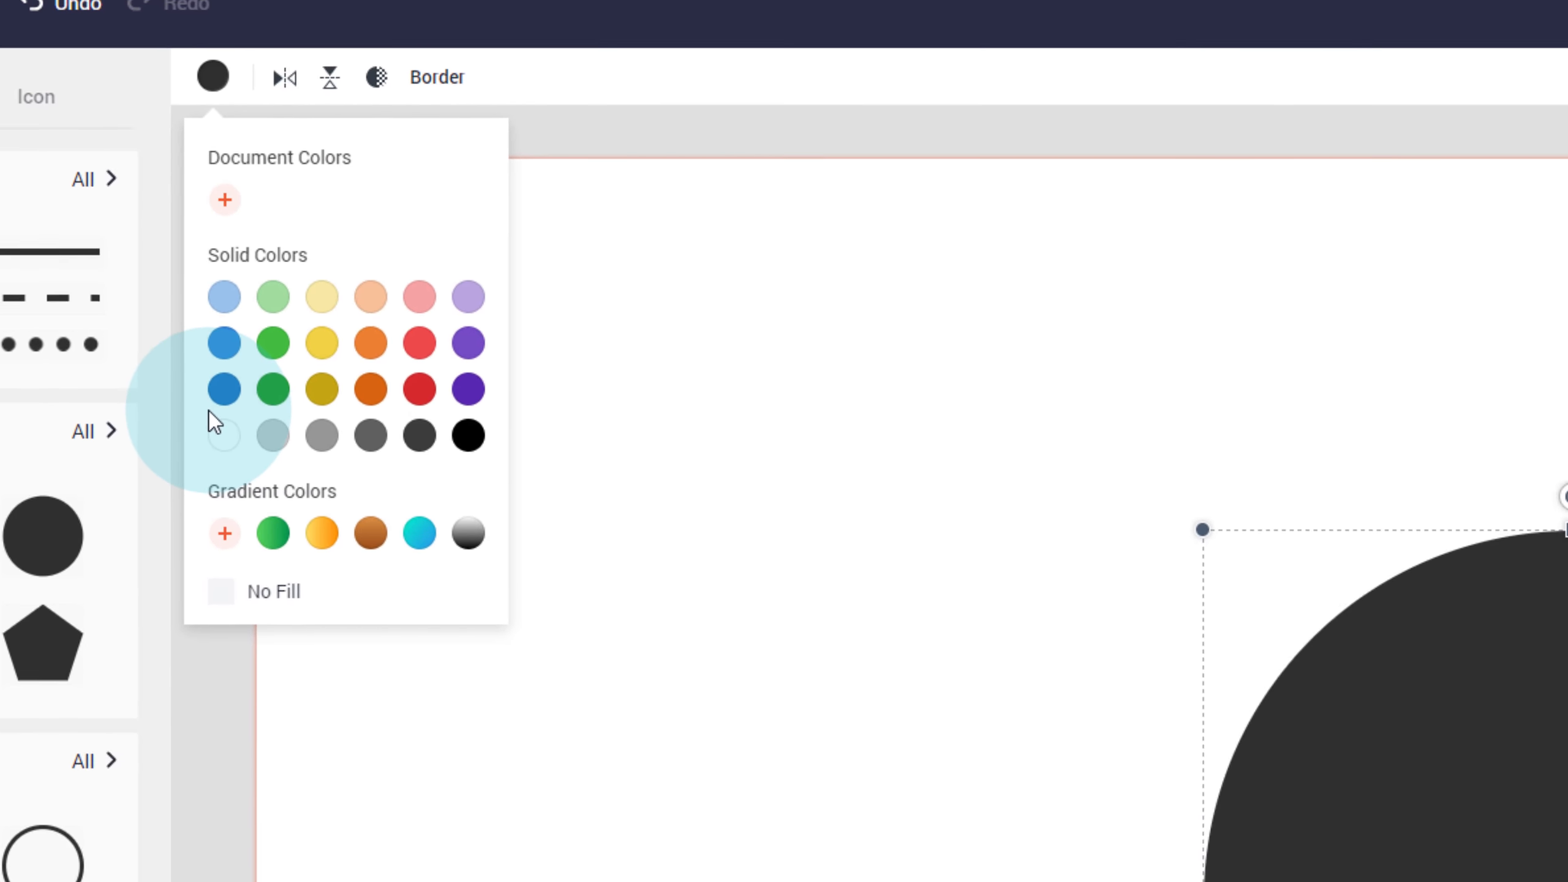
pyautogui.click(224, 389)
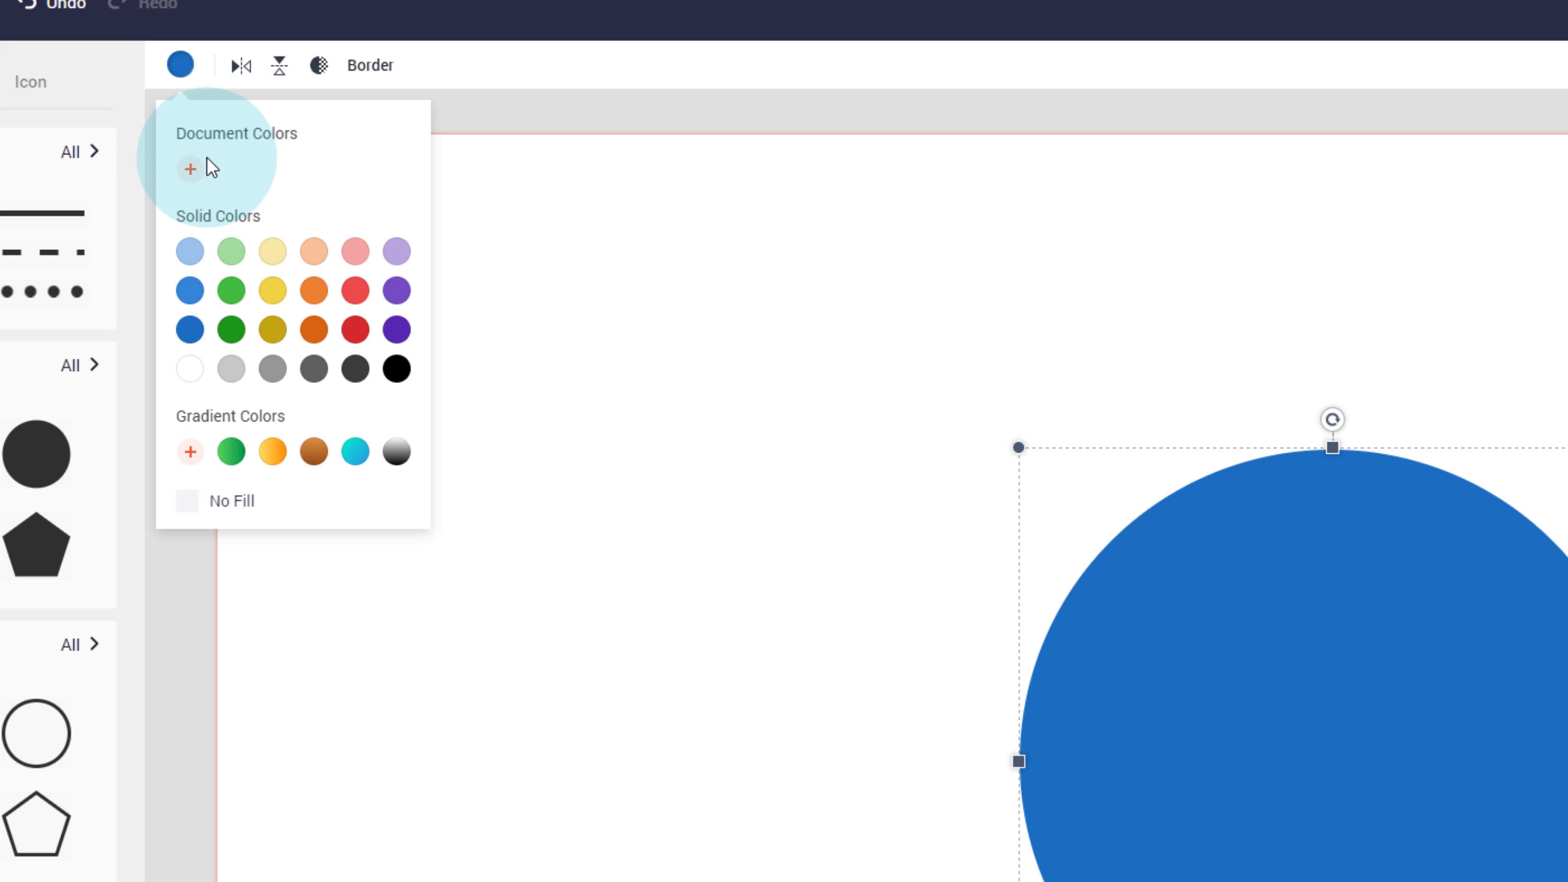
pyautogui.click(190, 169)
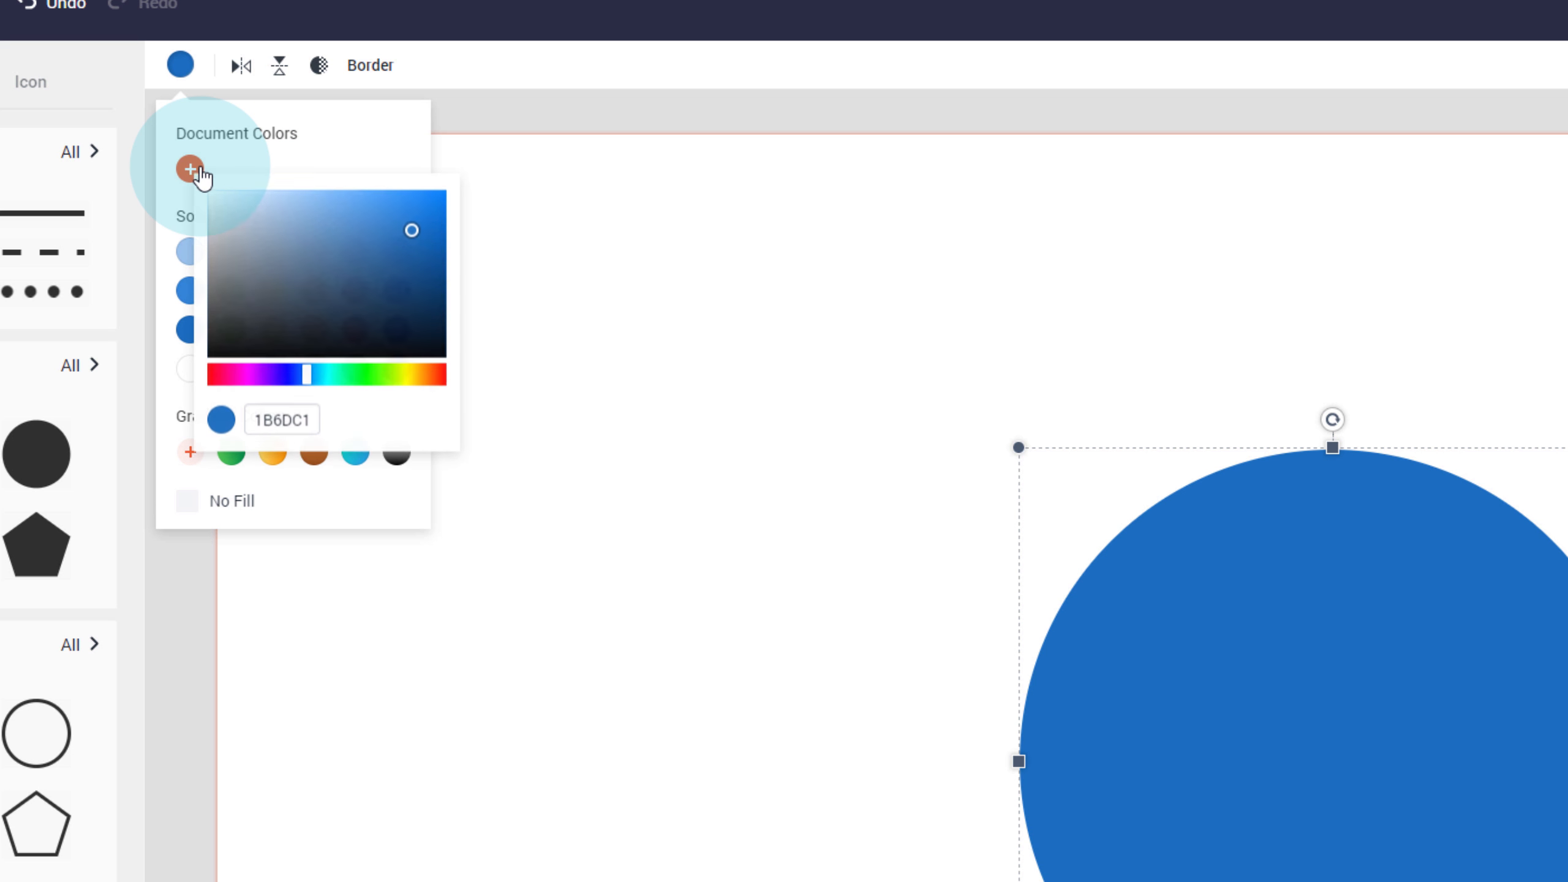
pyautogui.click(318, 426)
pyautogui.moveTo(315, 420); pyautogui.dragTo(204, 420)
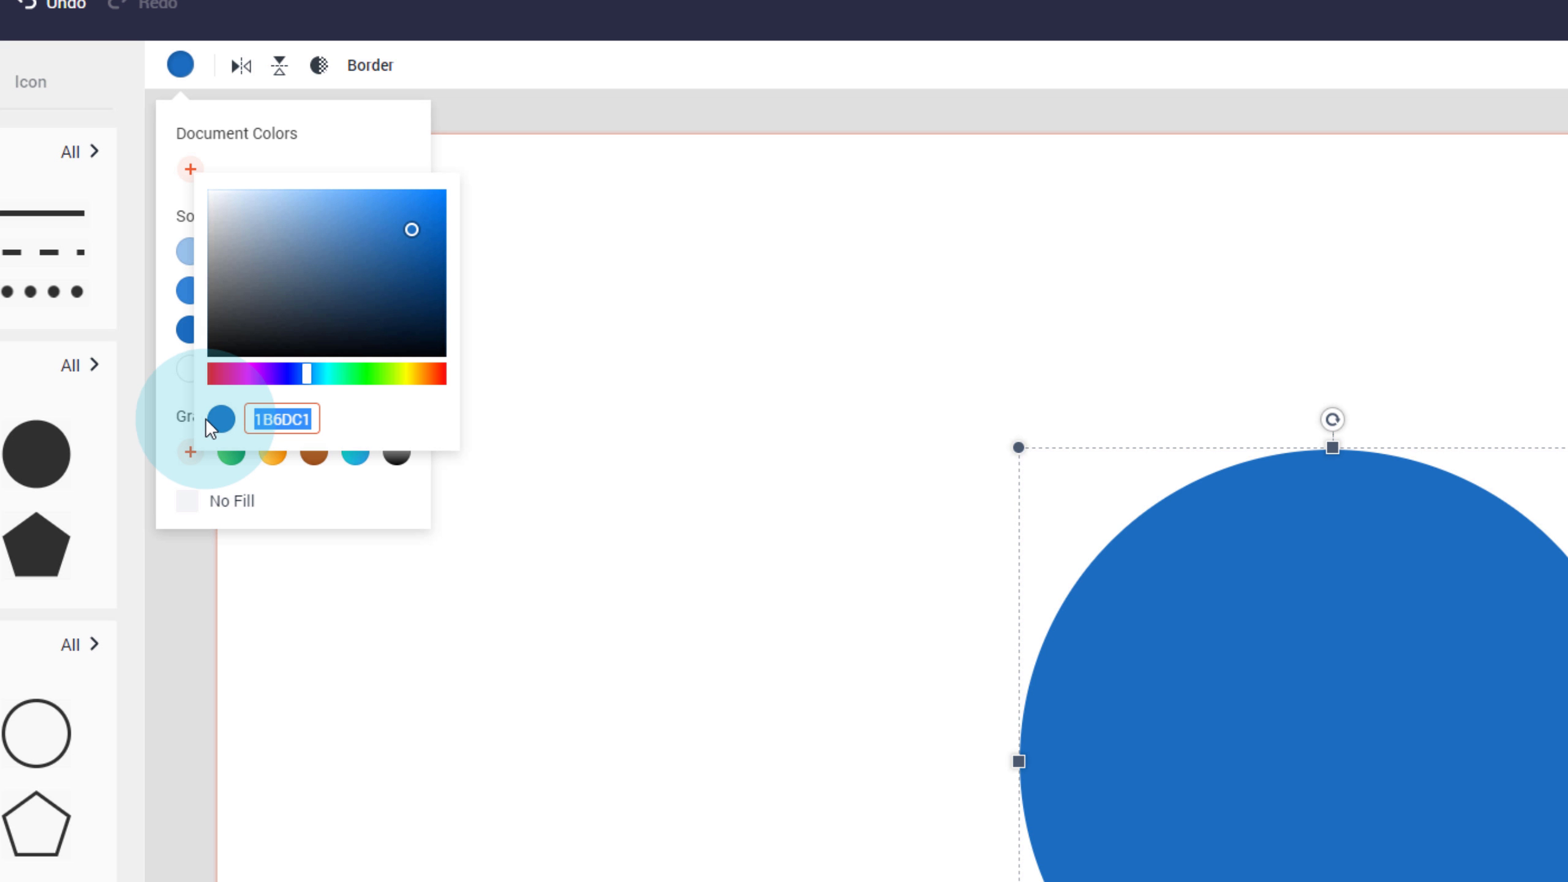
pyautogui.write('30')
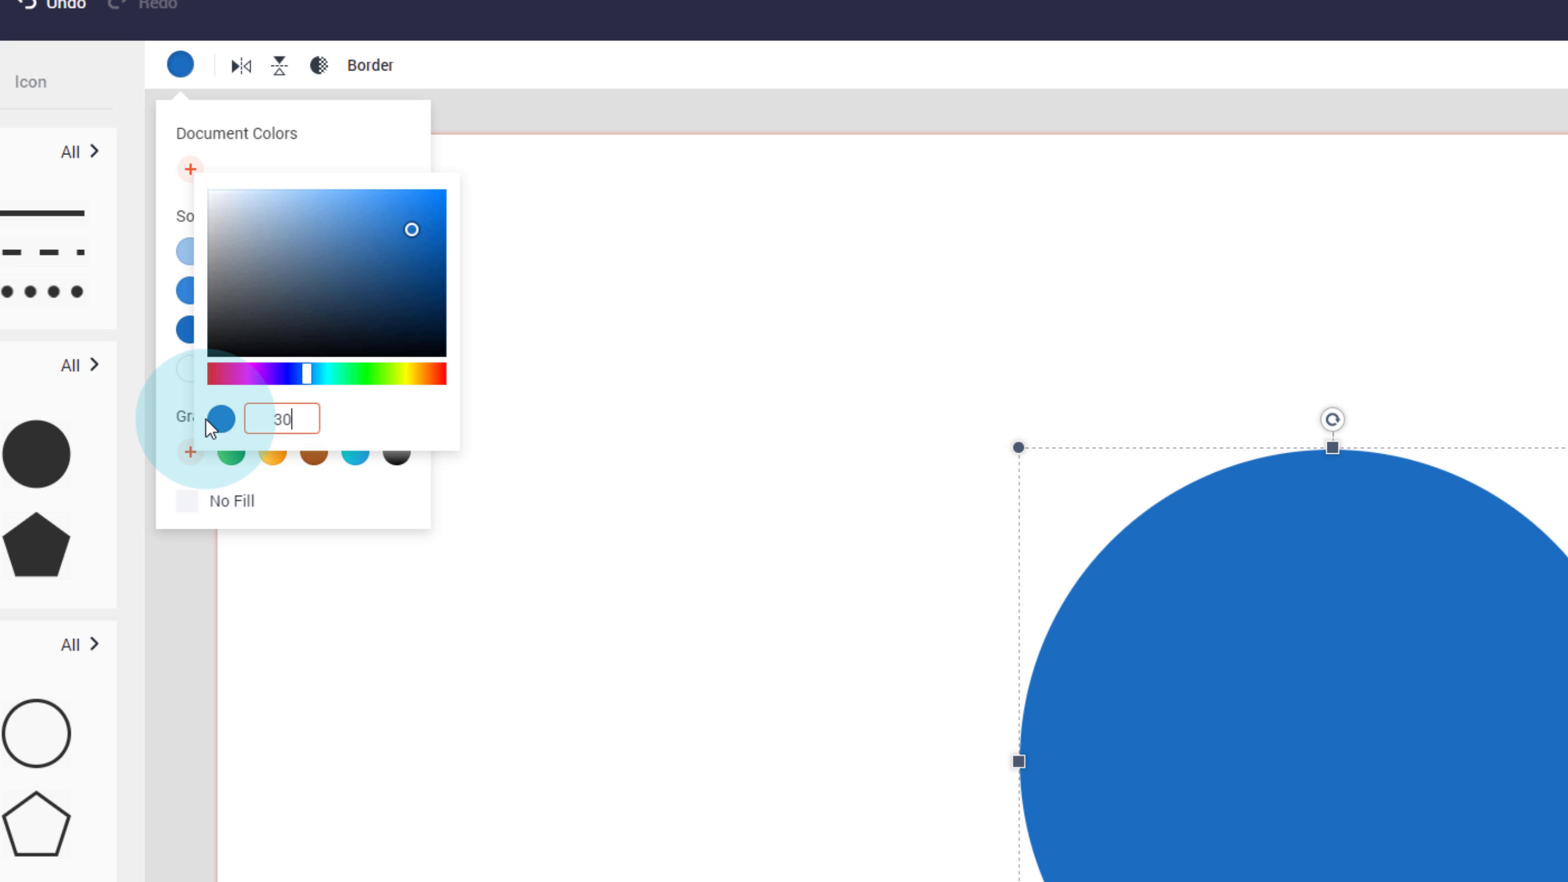
pyautogui.write('C5D5')
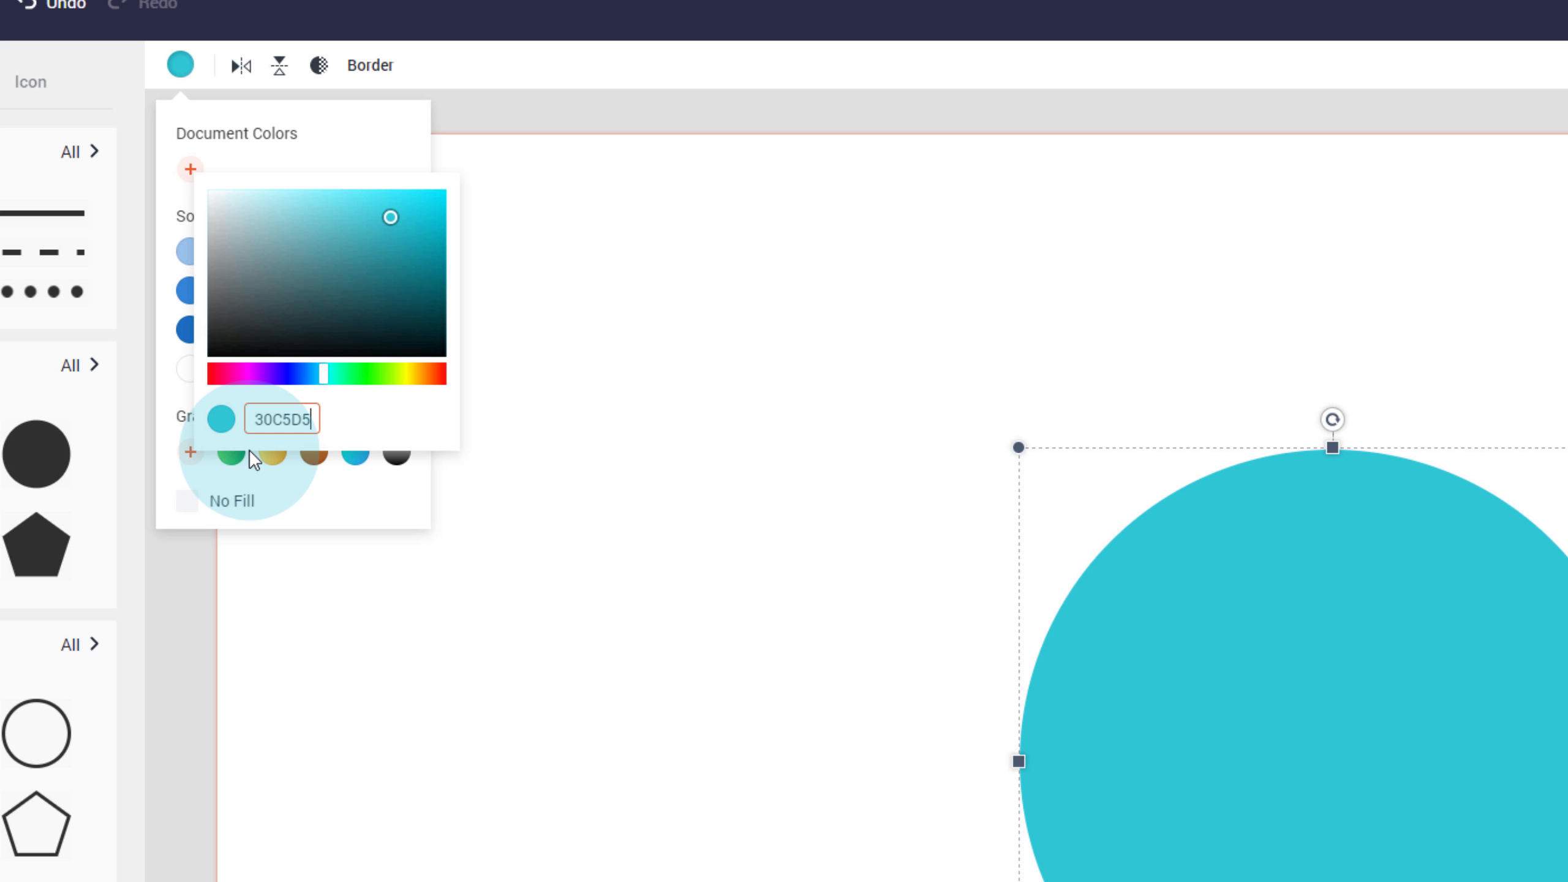
pyautogui.click(362, 137)
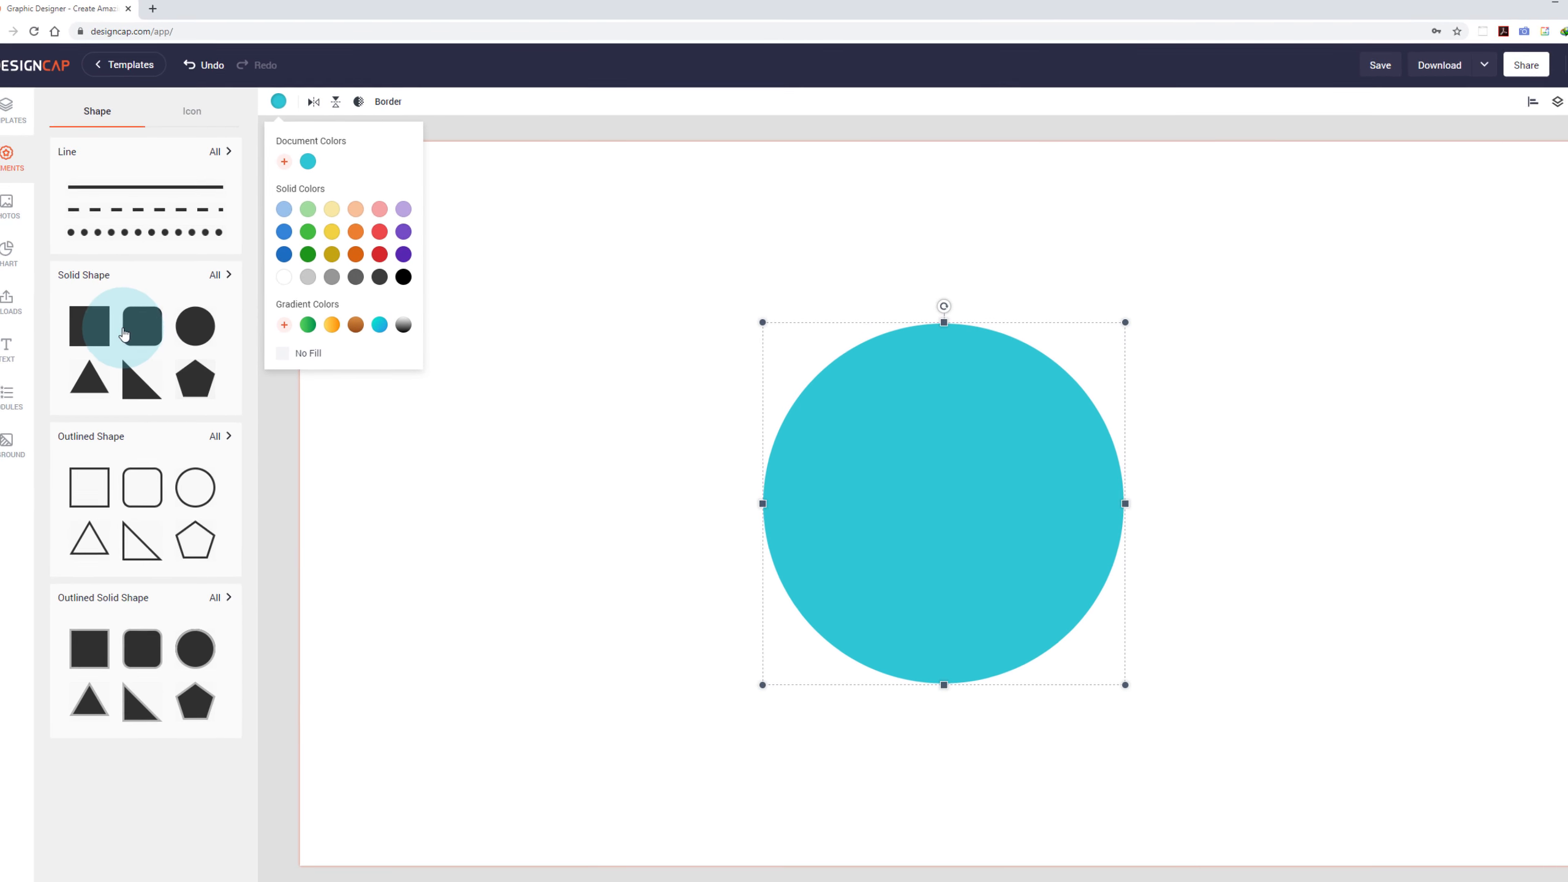
# Step: Add a solid rounded square to the left of the circle and fill it with the turquoise document colour
pyautogui.click(124, 334)
pyautogui.moveTo(809, 472); pyautogui.dragTo(446, 439)
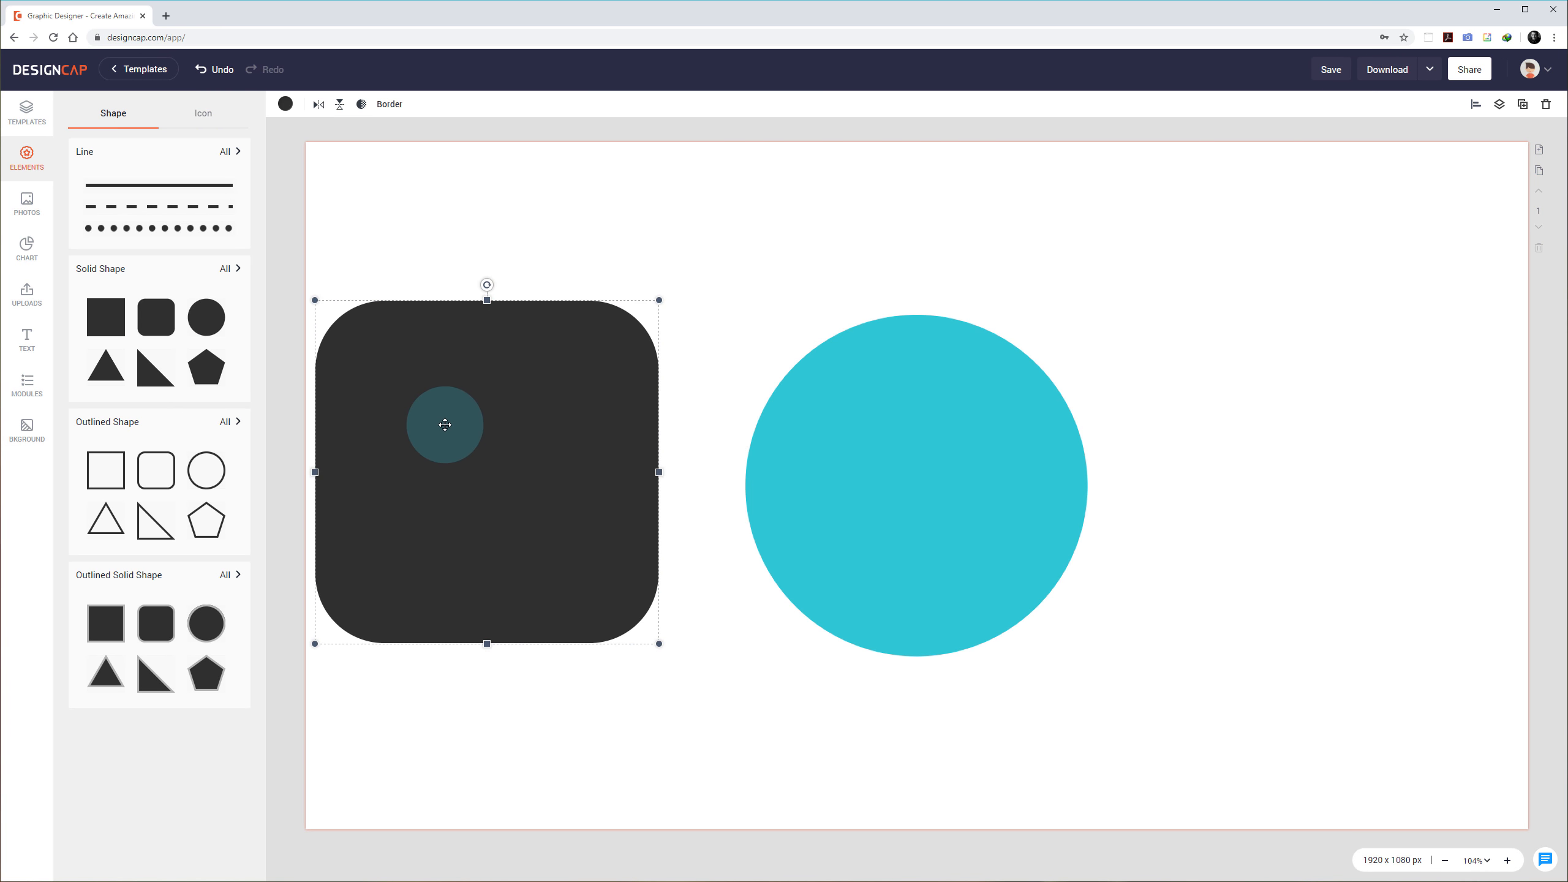
pyautogui.click(286, 104)
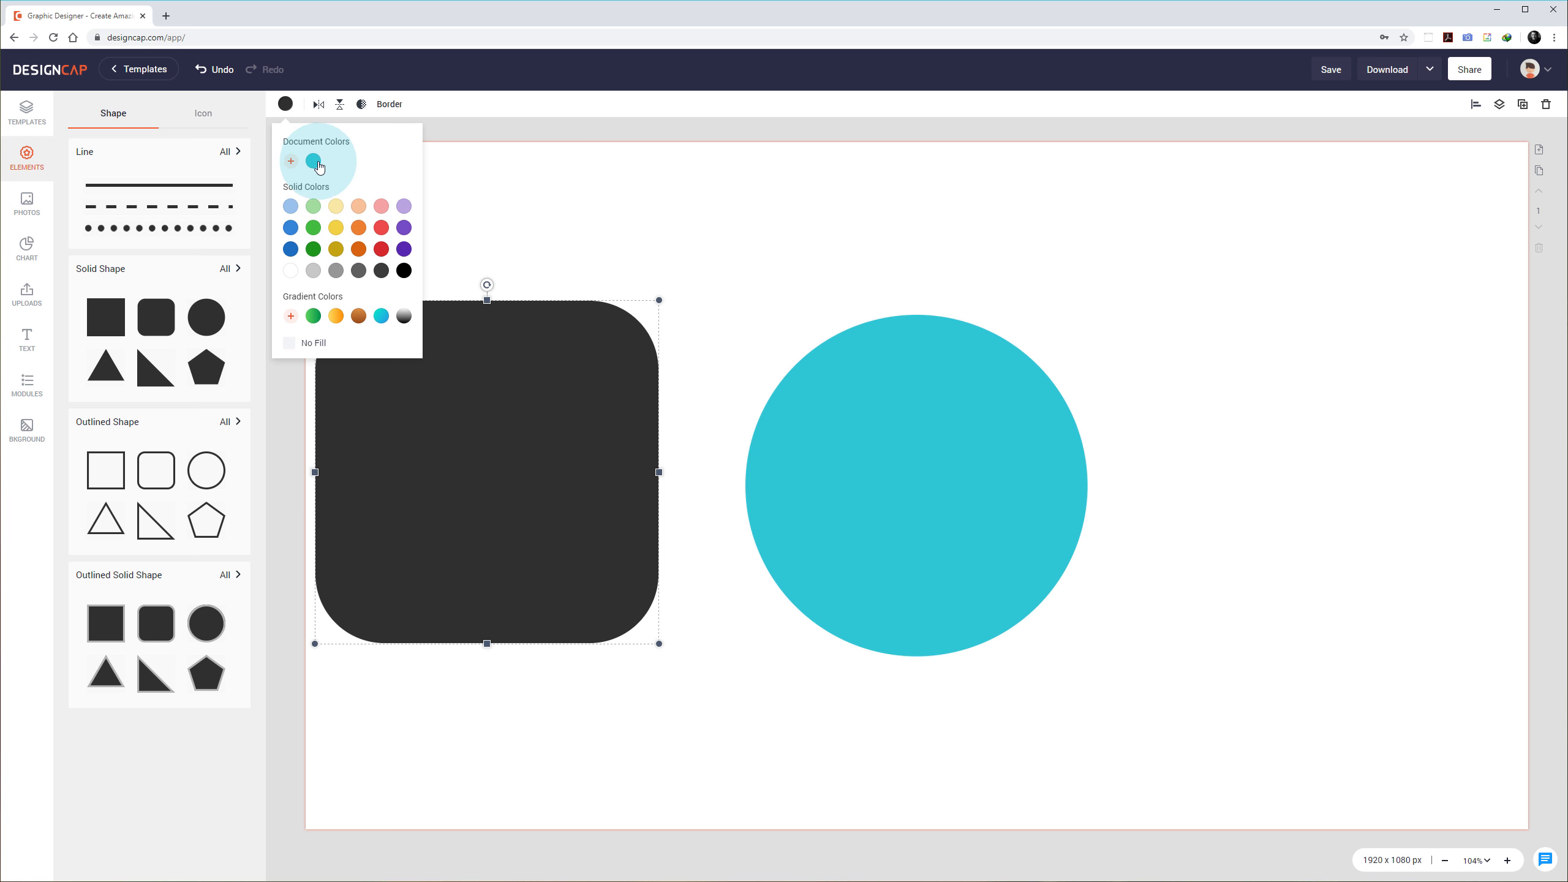
pyautogui.click(314, 161)
pyautogui.click(529, 415)
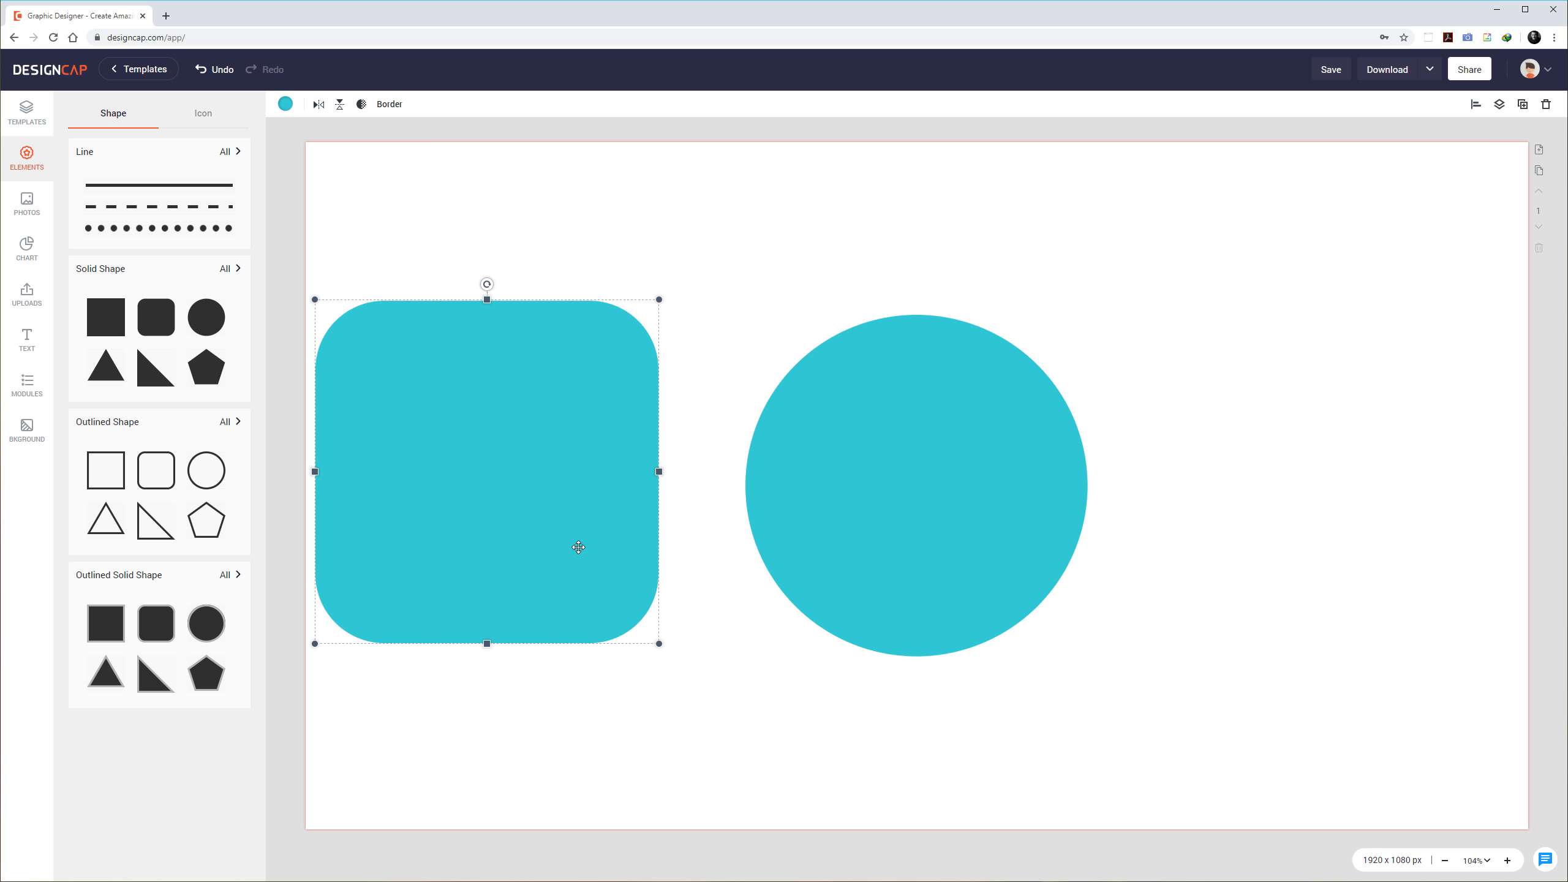
# Step: Delete the rounded square and search the photo library for "countryside"
pyautogui.press('Delete')
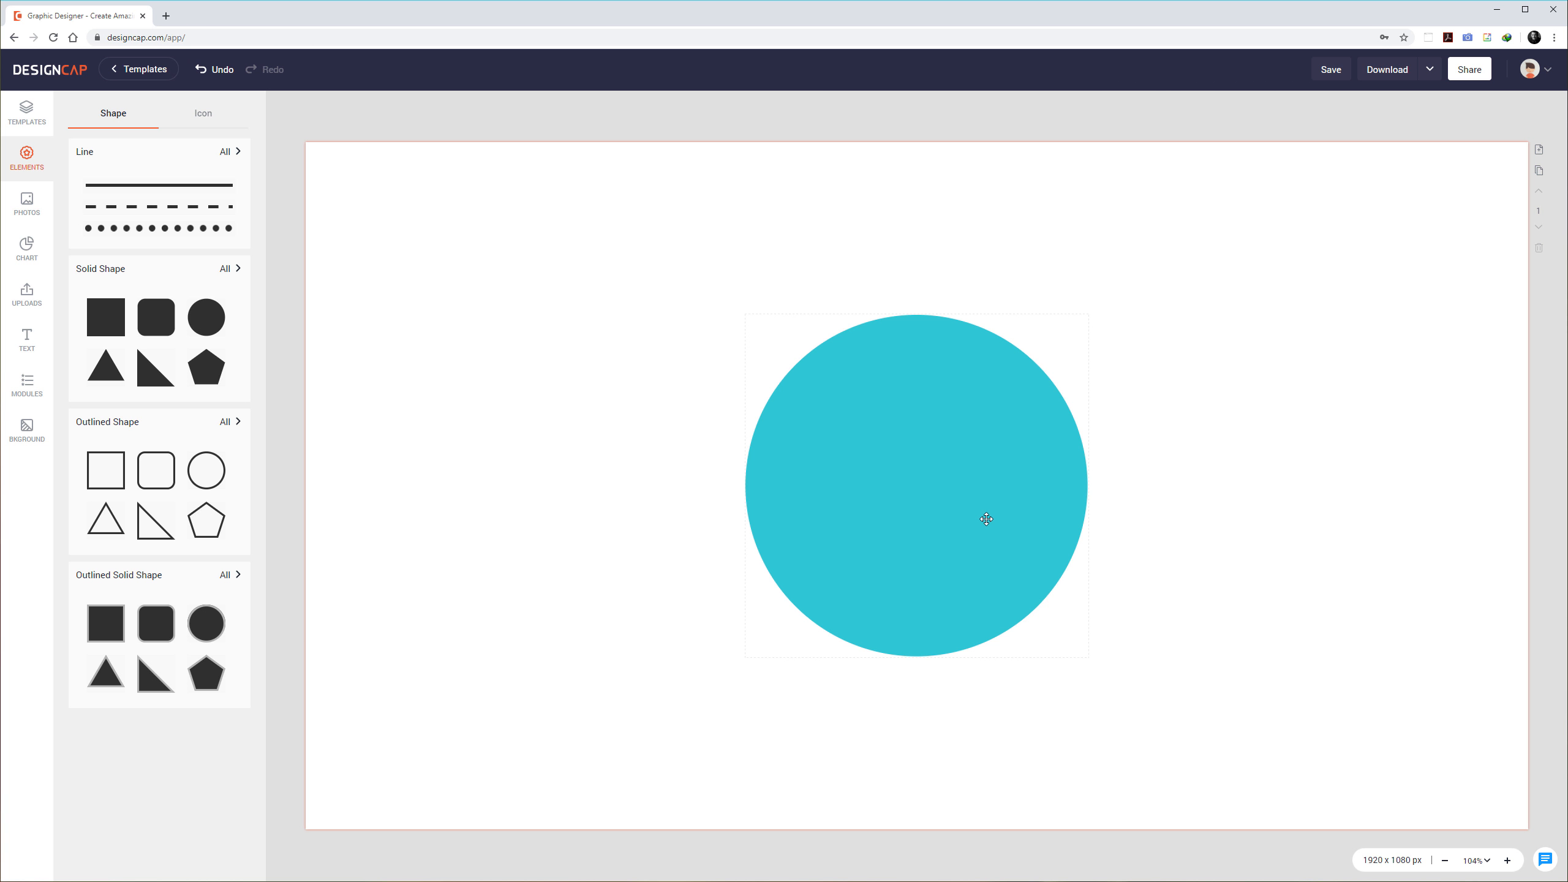
pyautogui.click(29, 204)
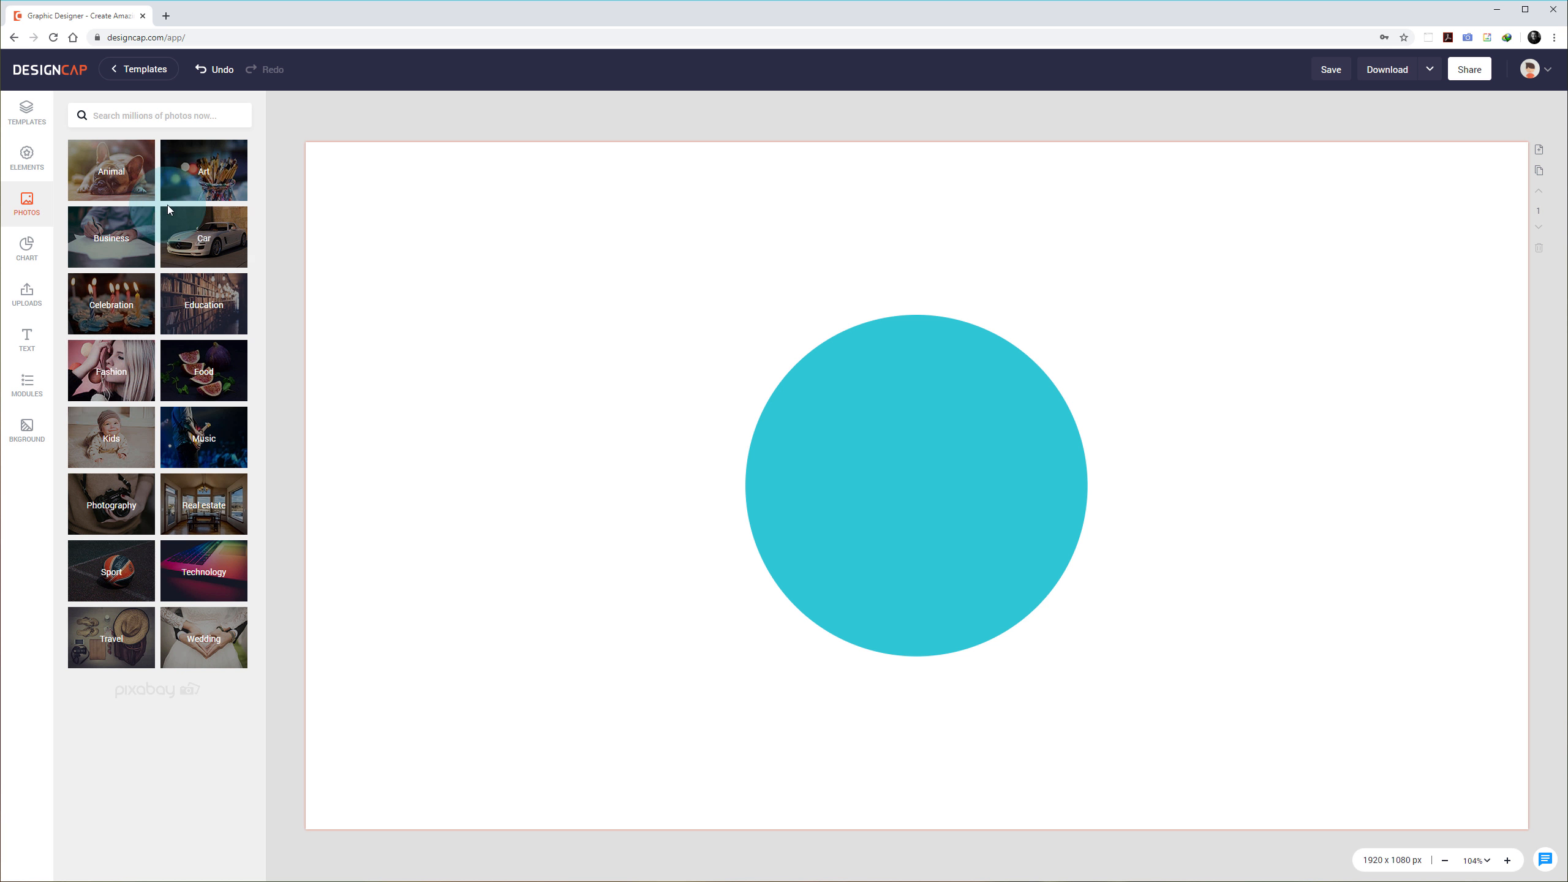
pyautogui.click(134, 116)
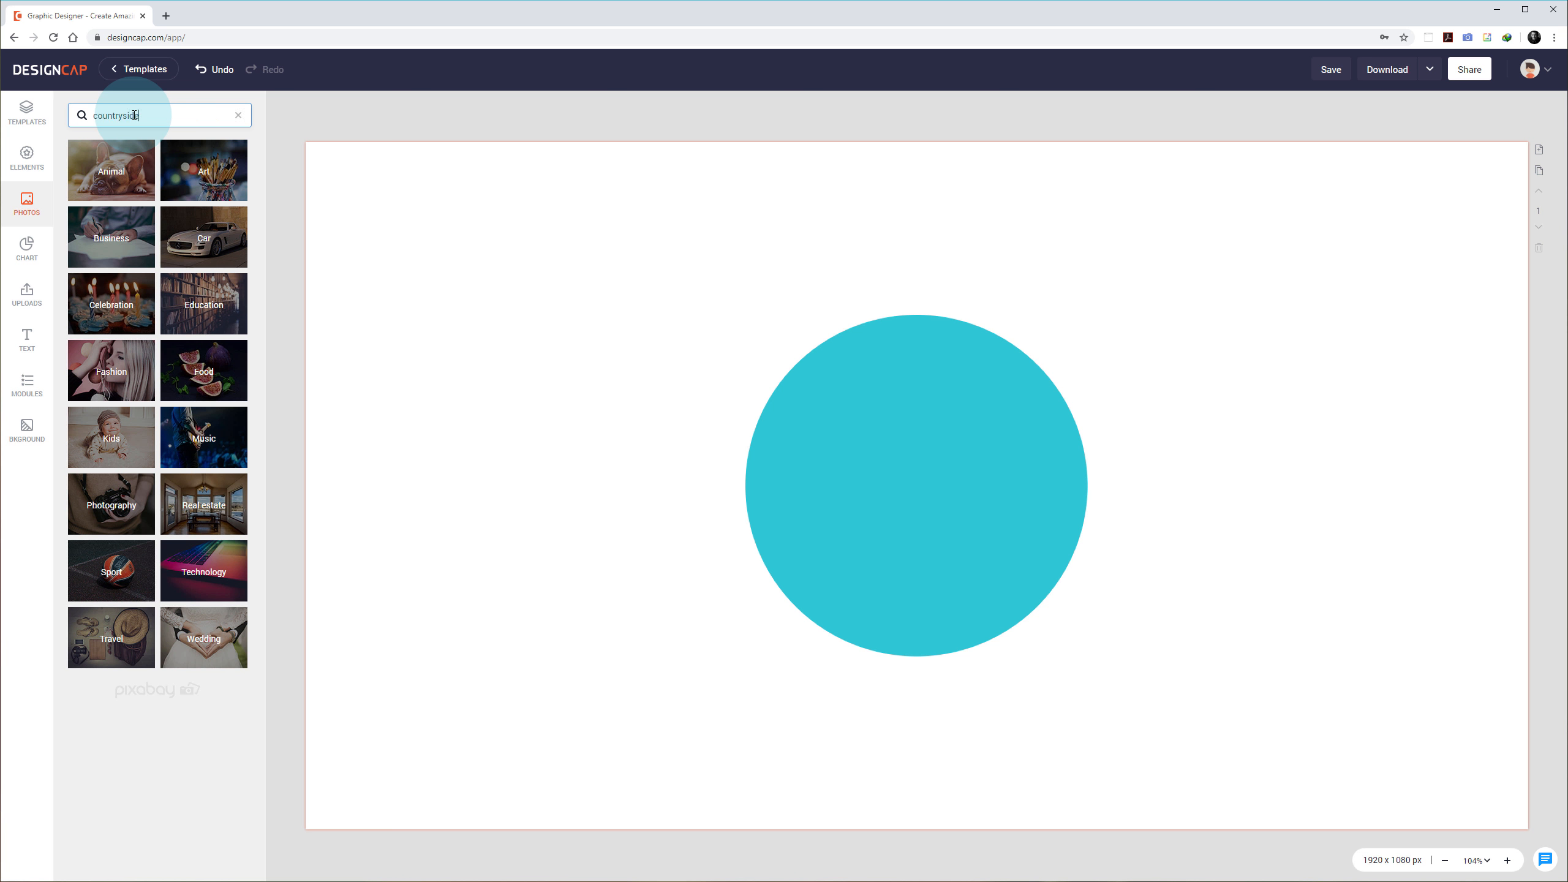
pyautogui.press('Return')
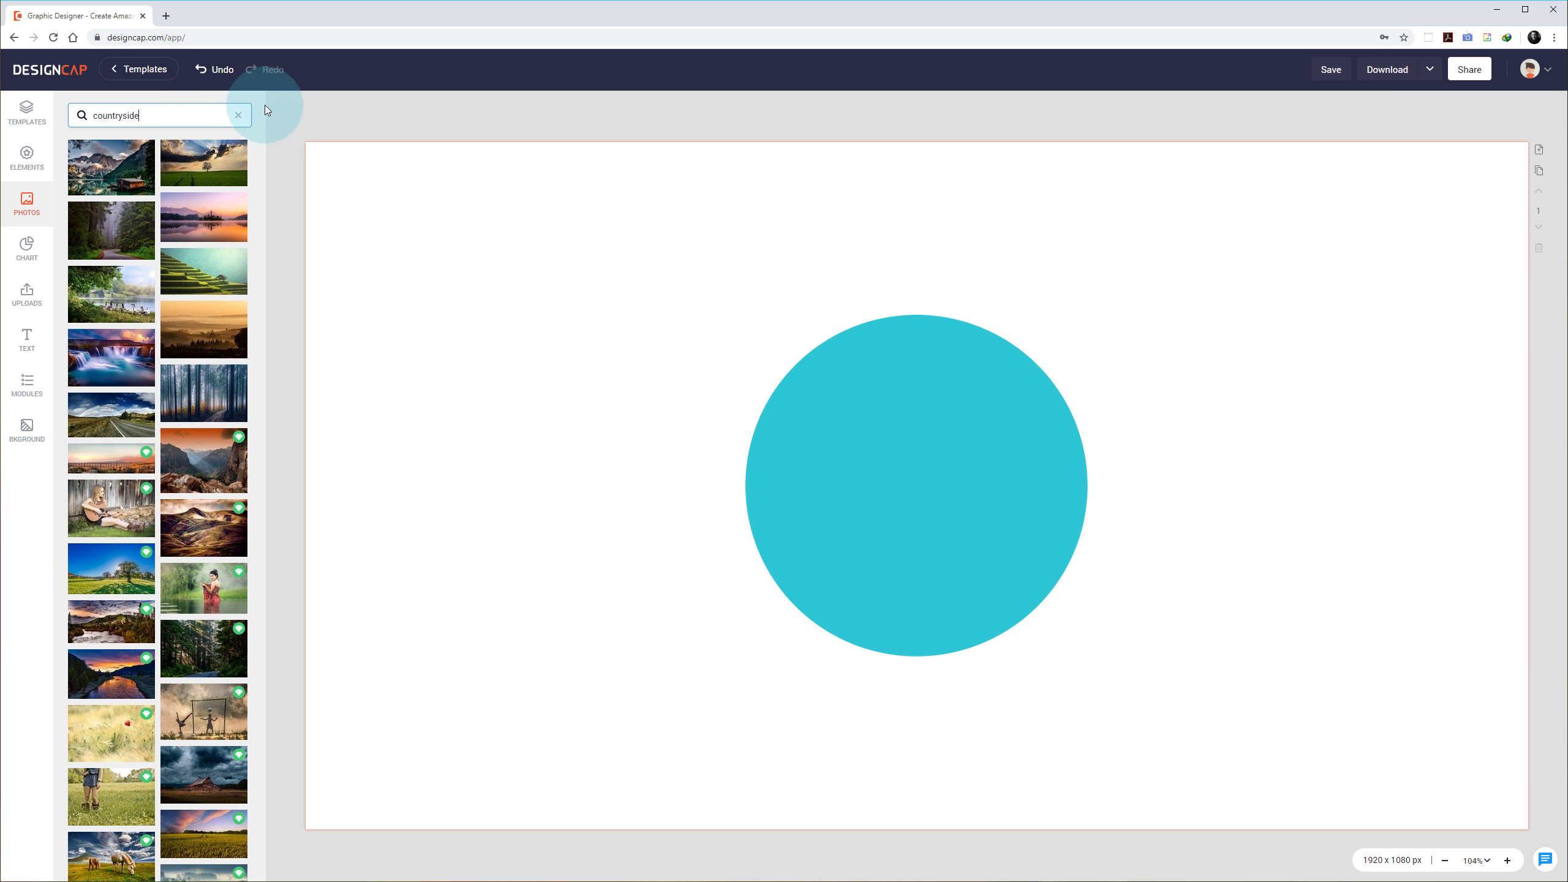
# Step: Add the pink sunset lake photo, align it with the canvas's upper-left corner and enlarge it to cover the whole canvas
pyautogui.click(190, 222)
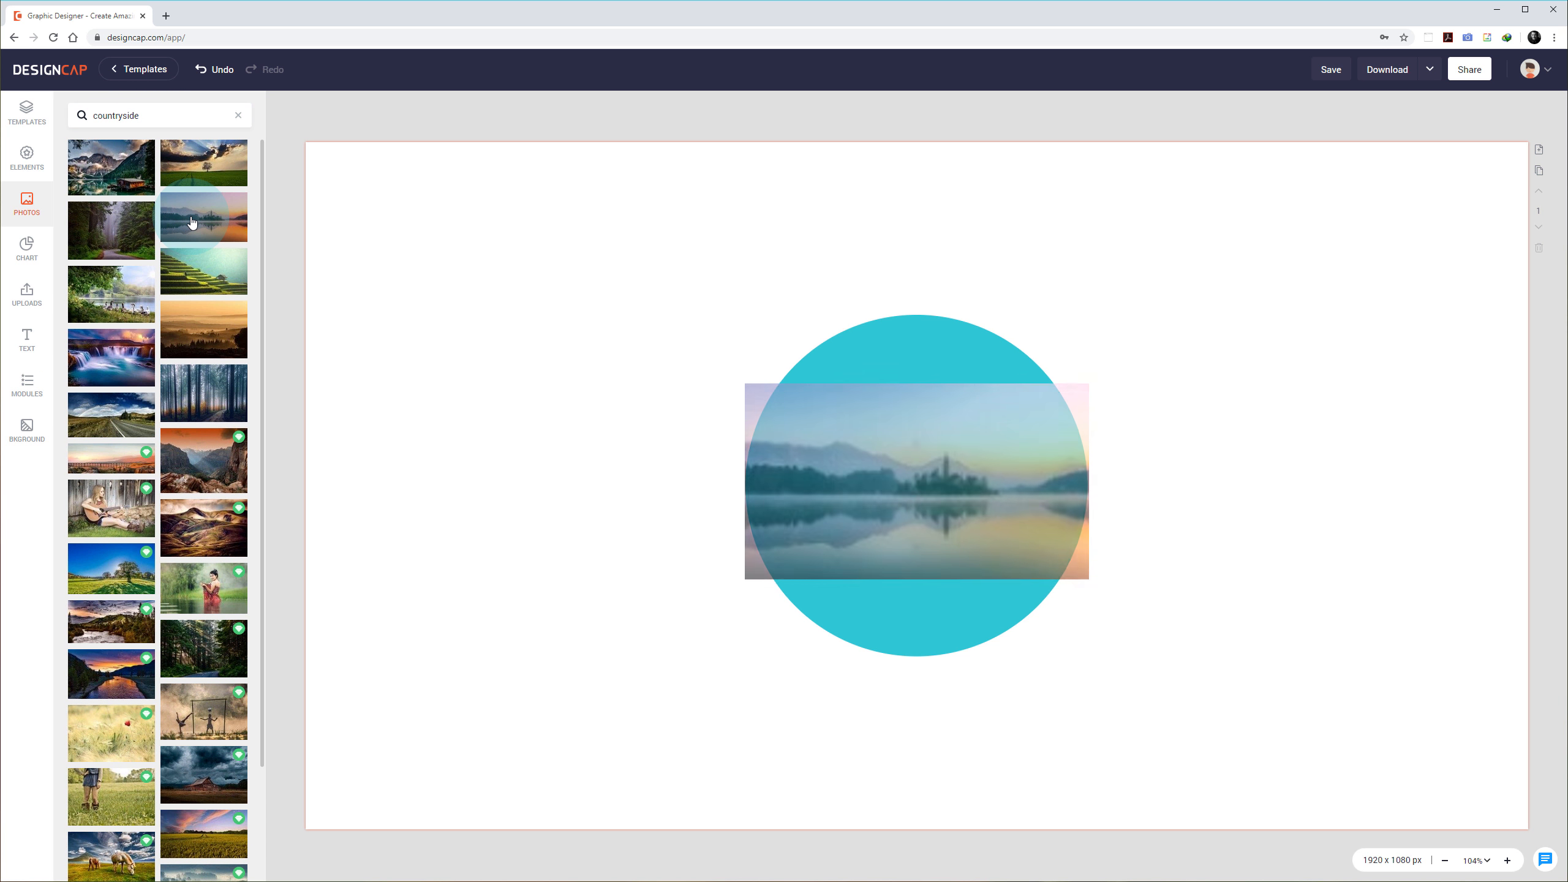
pyautogui.click(1007, 499)
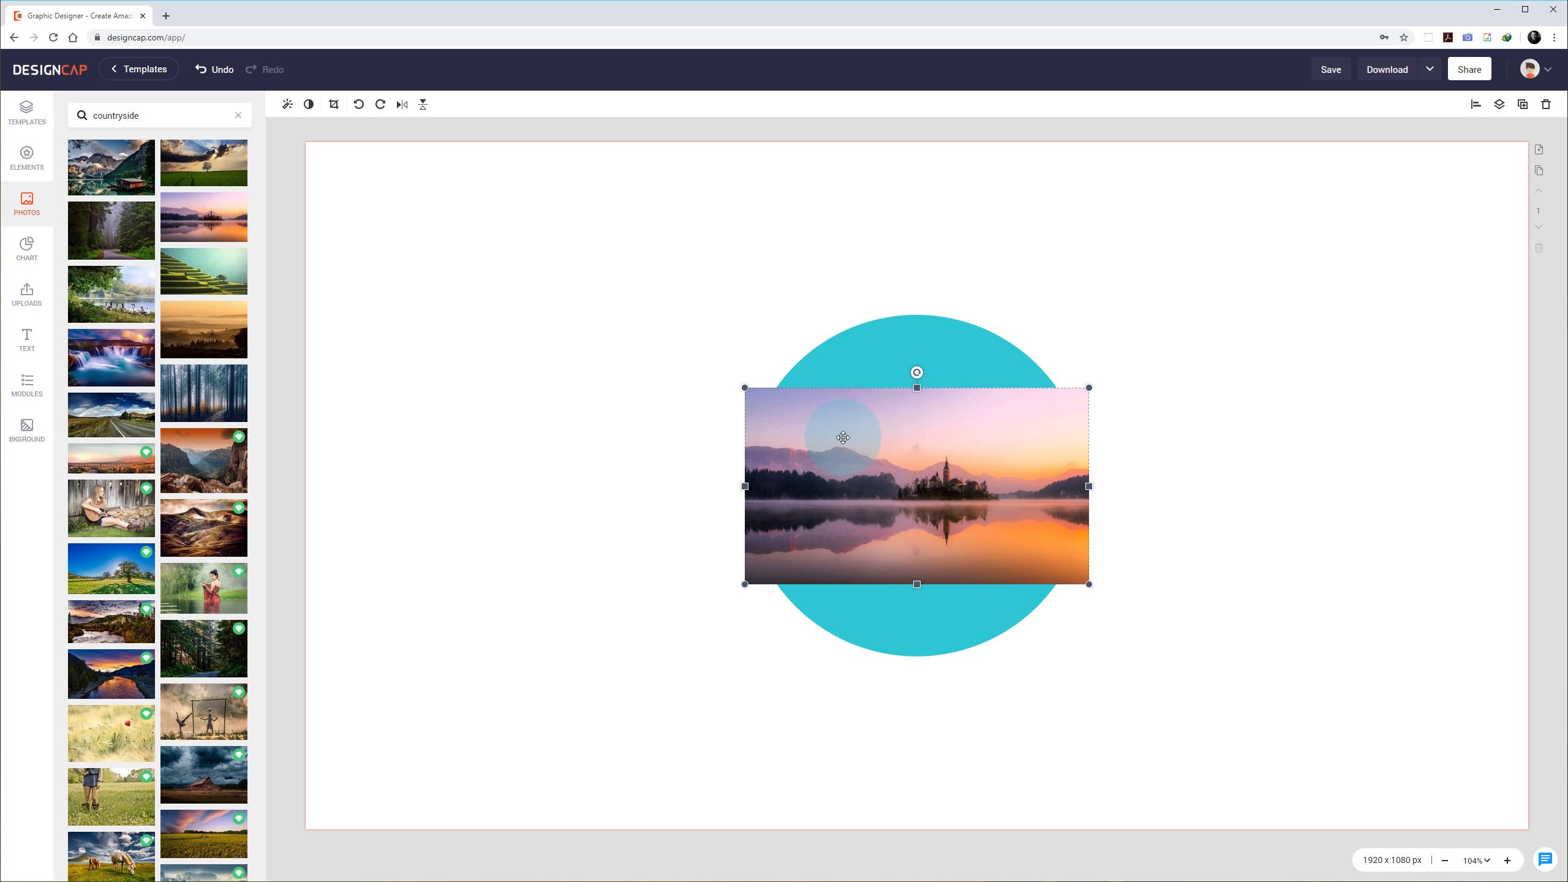
pyautogui.moveTo(843, 438); pyautogui.dragTo(688, 370)
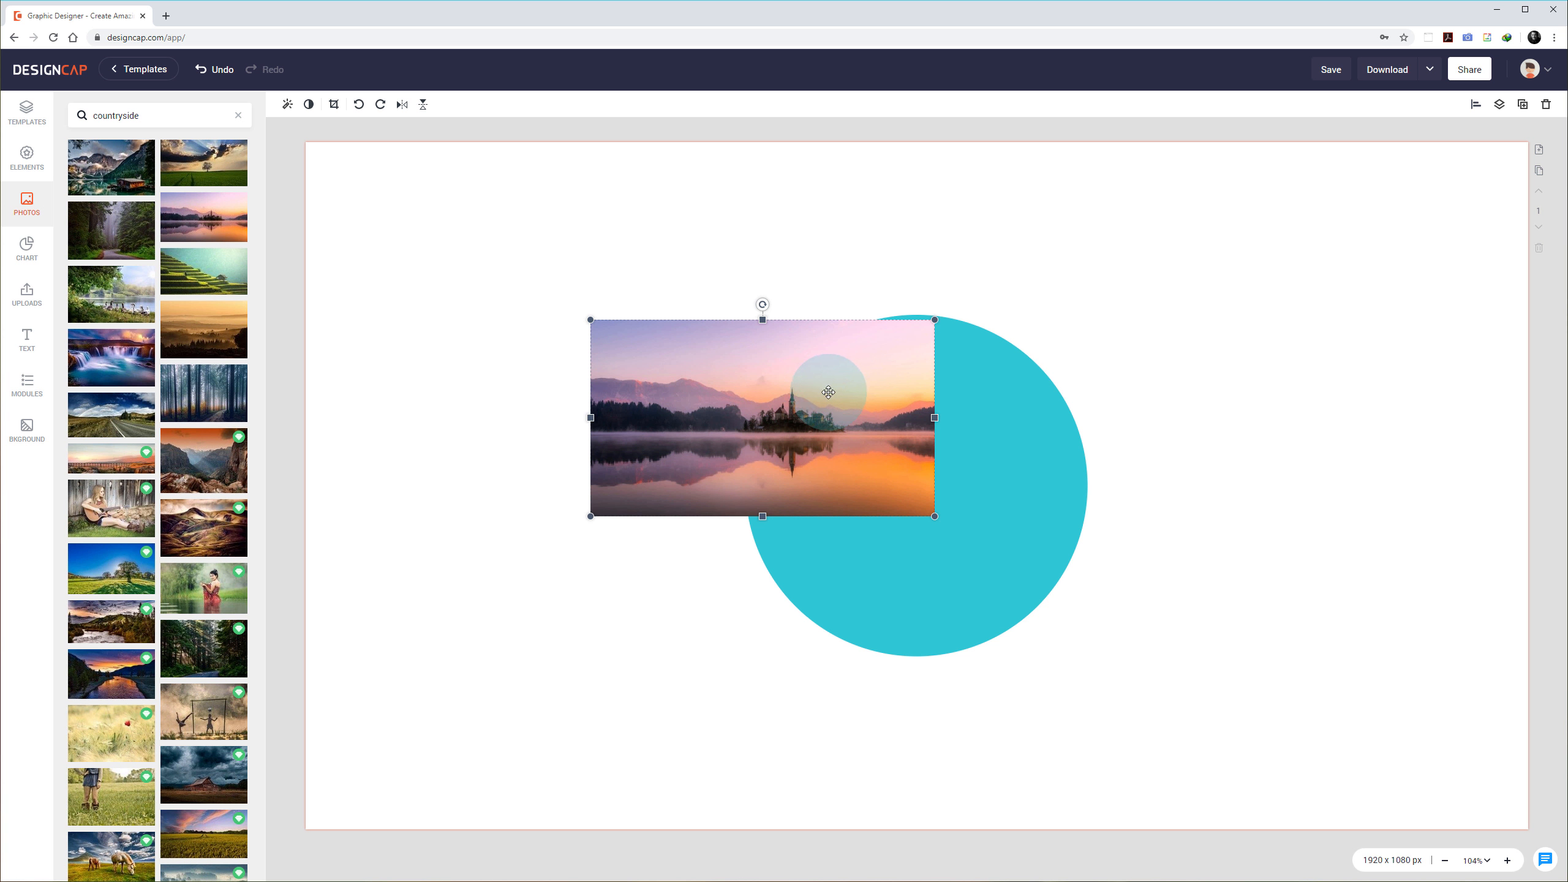
pyautogui.moveTo(829, 392); pyautogui.dragTo(541, 210)
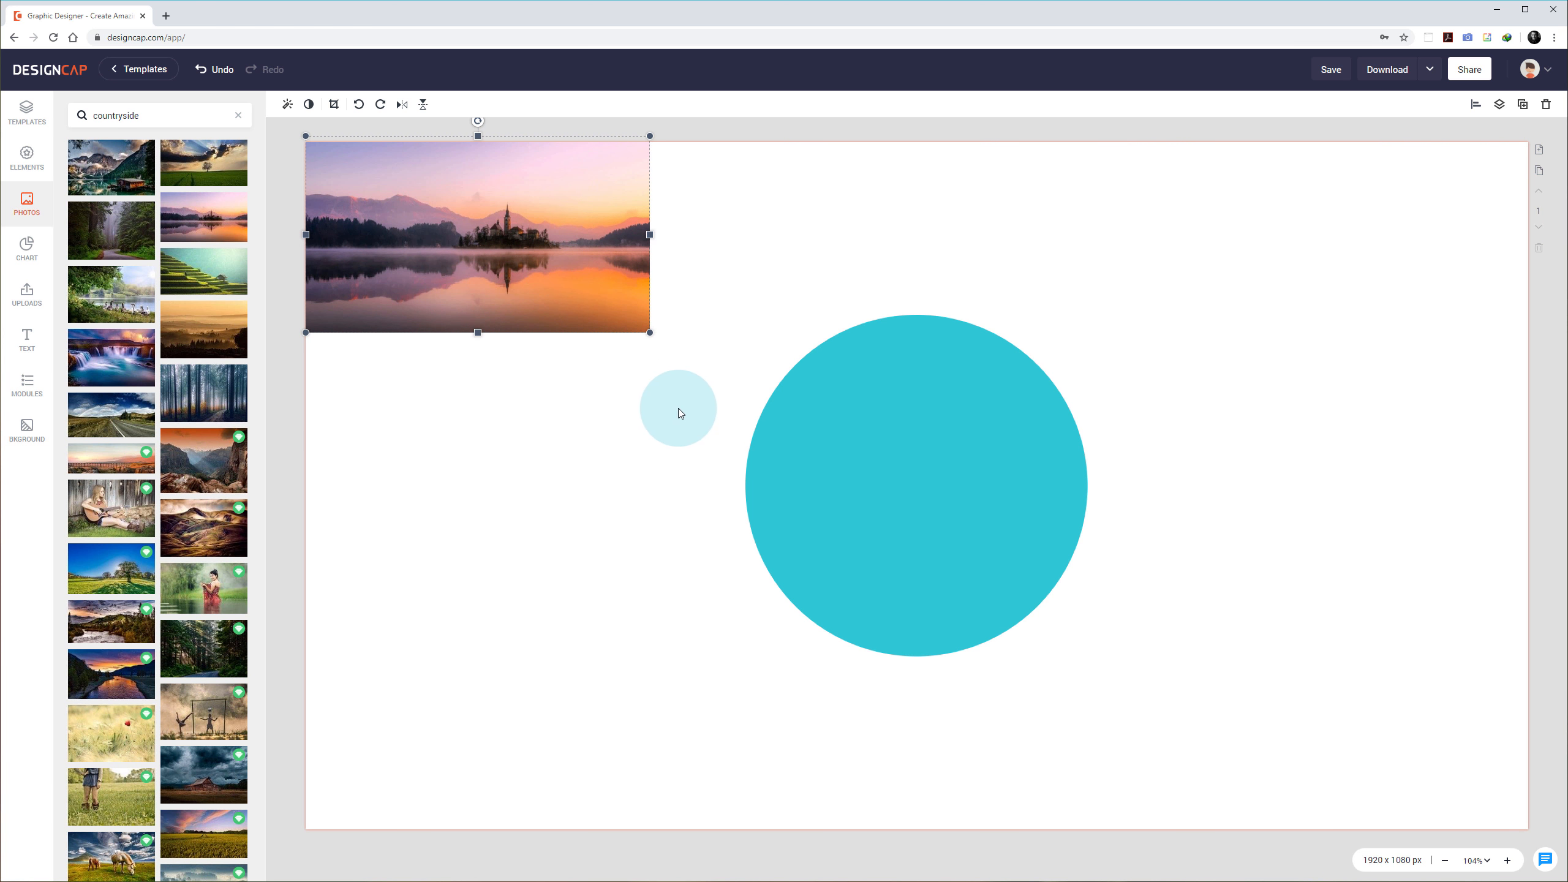
pyautogui.moveTo(652, 333); pyautogui.dragTo(1556, 834)
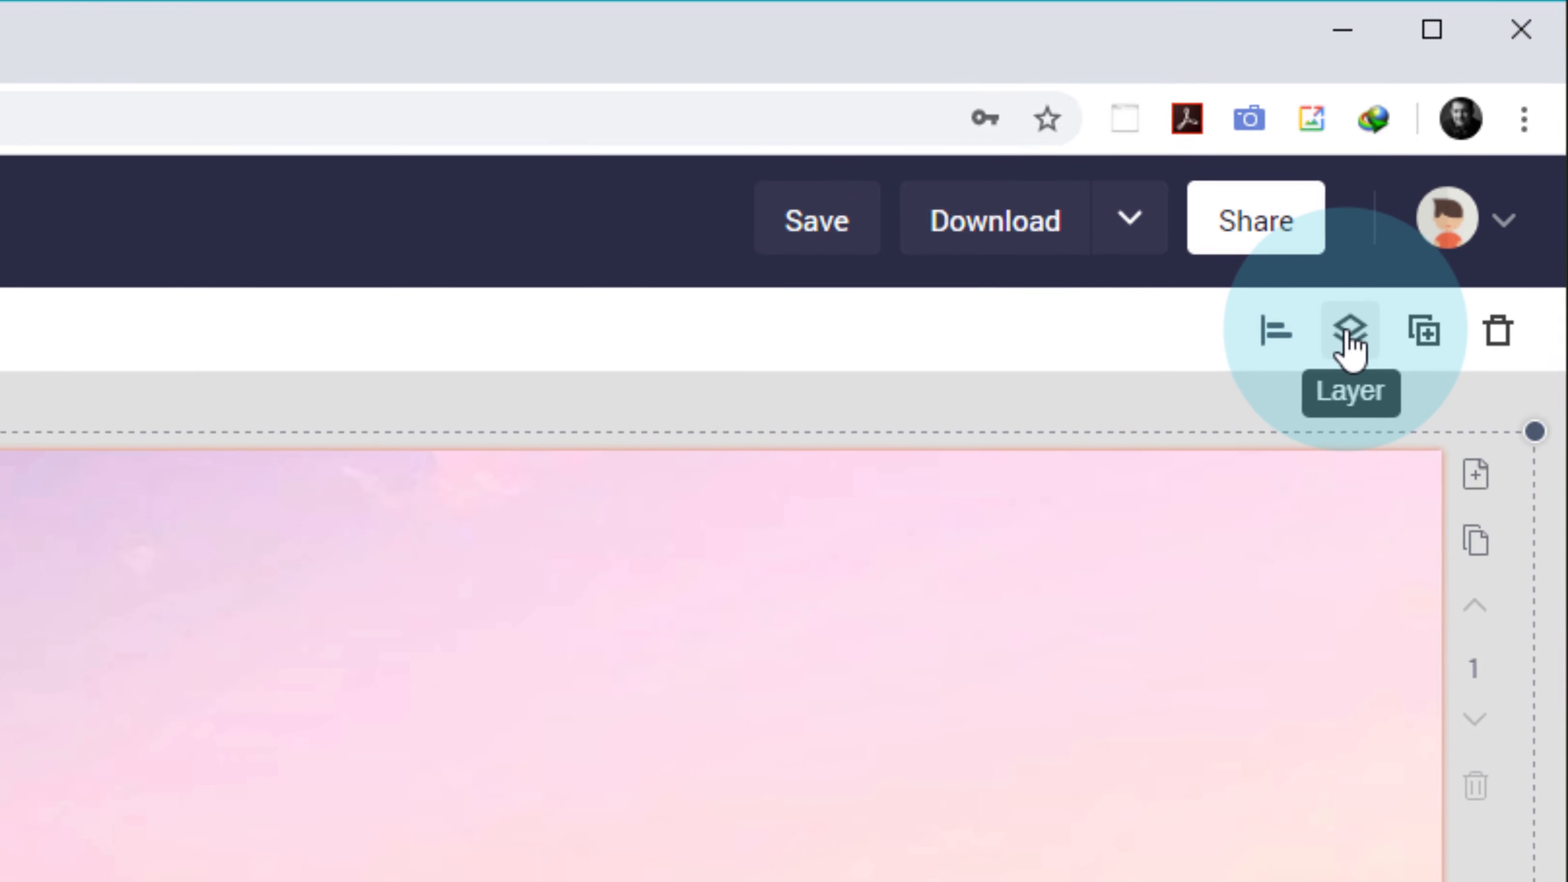
# Step: Send the lake photo to the bottom layer and move the turquoise circle left, clear of the island church
pyautogui.click(1498, 104)
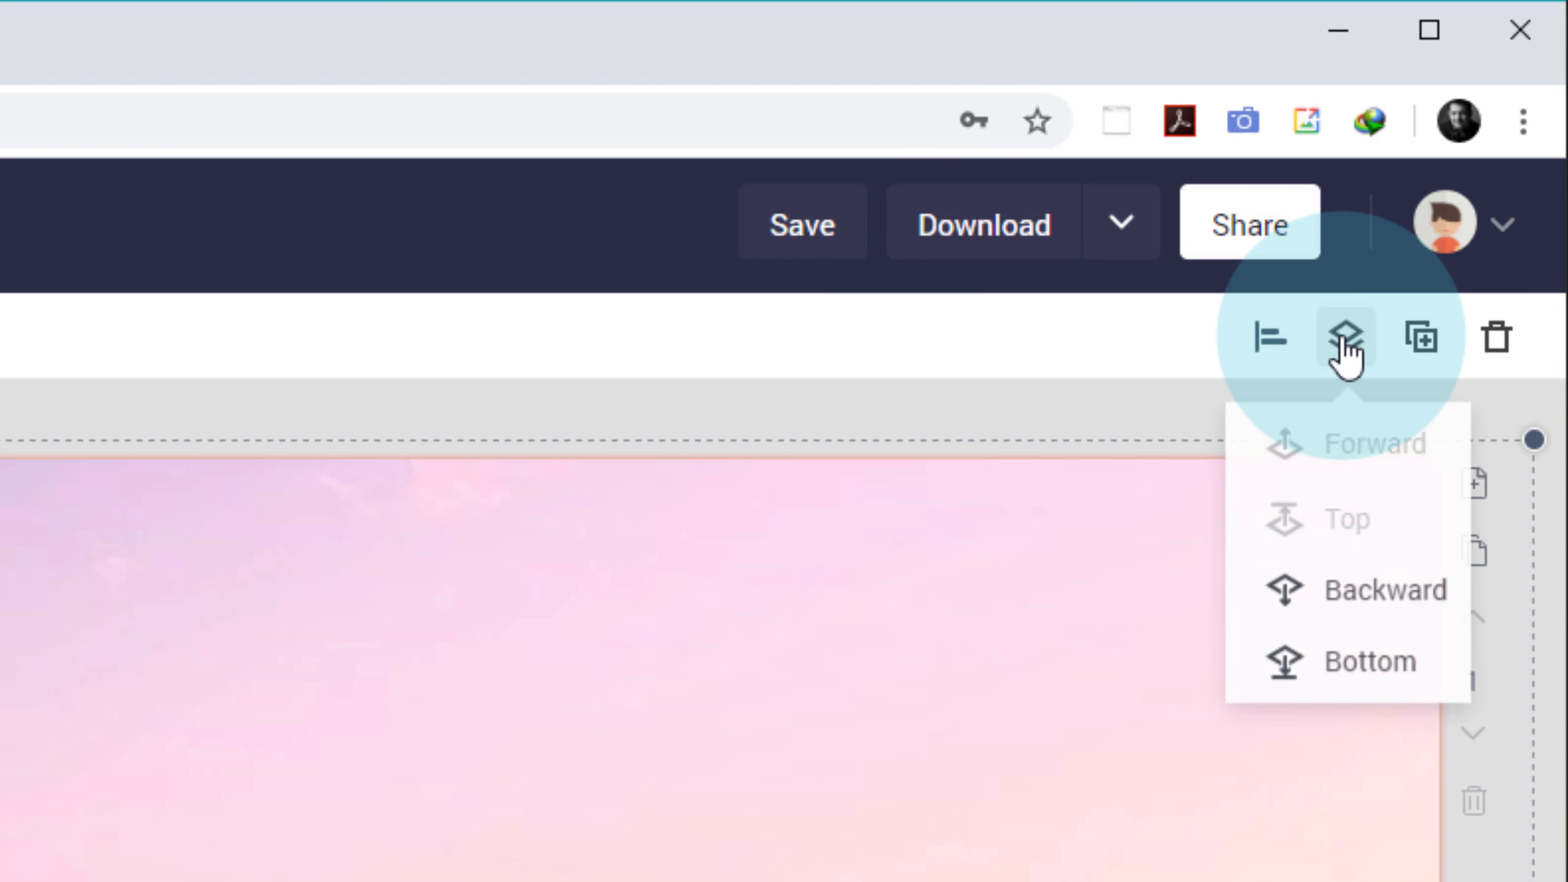
pyautogui.click(1455, 659)
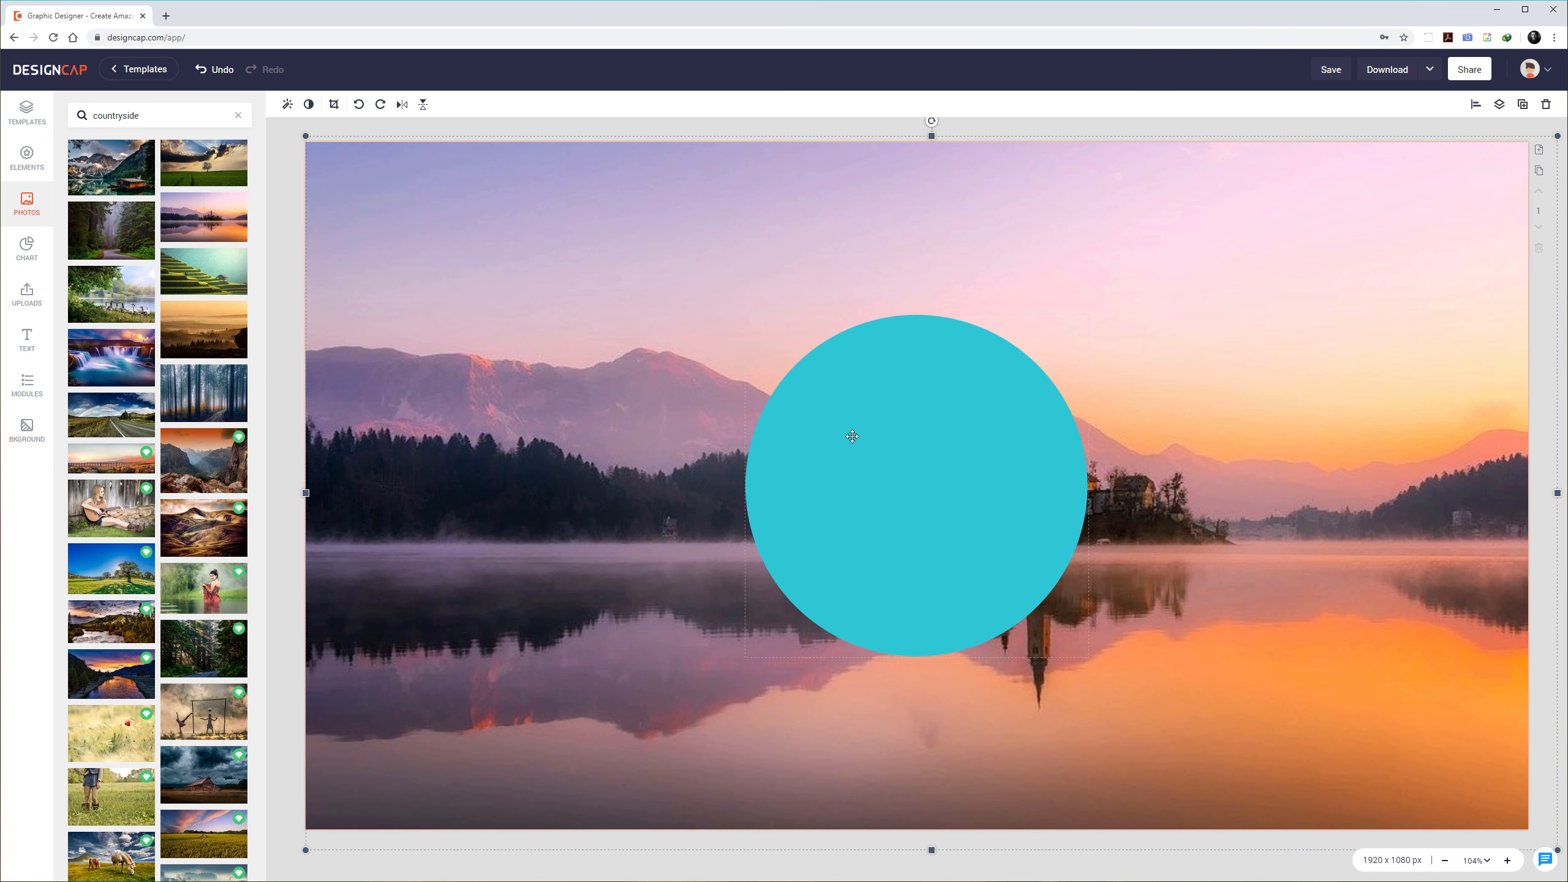
pyautogui.moveTo(851, 436); pyautogui.dragTo(572, 444)
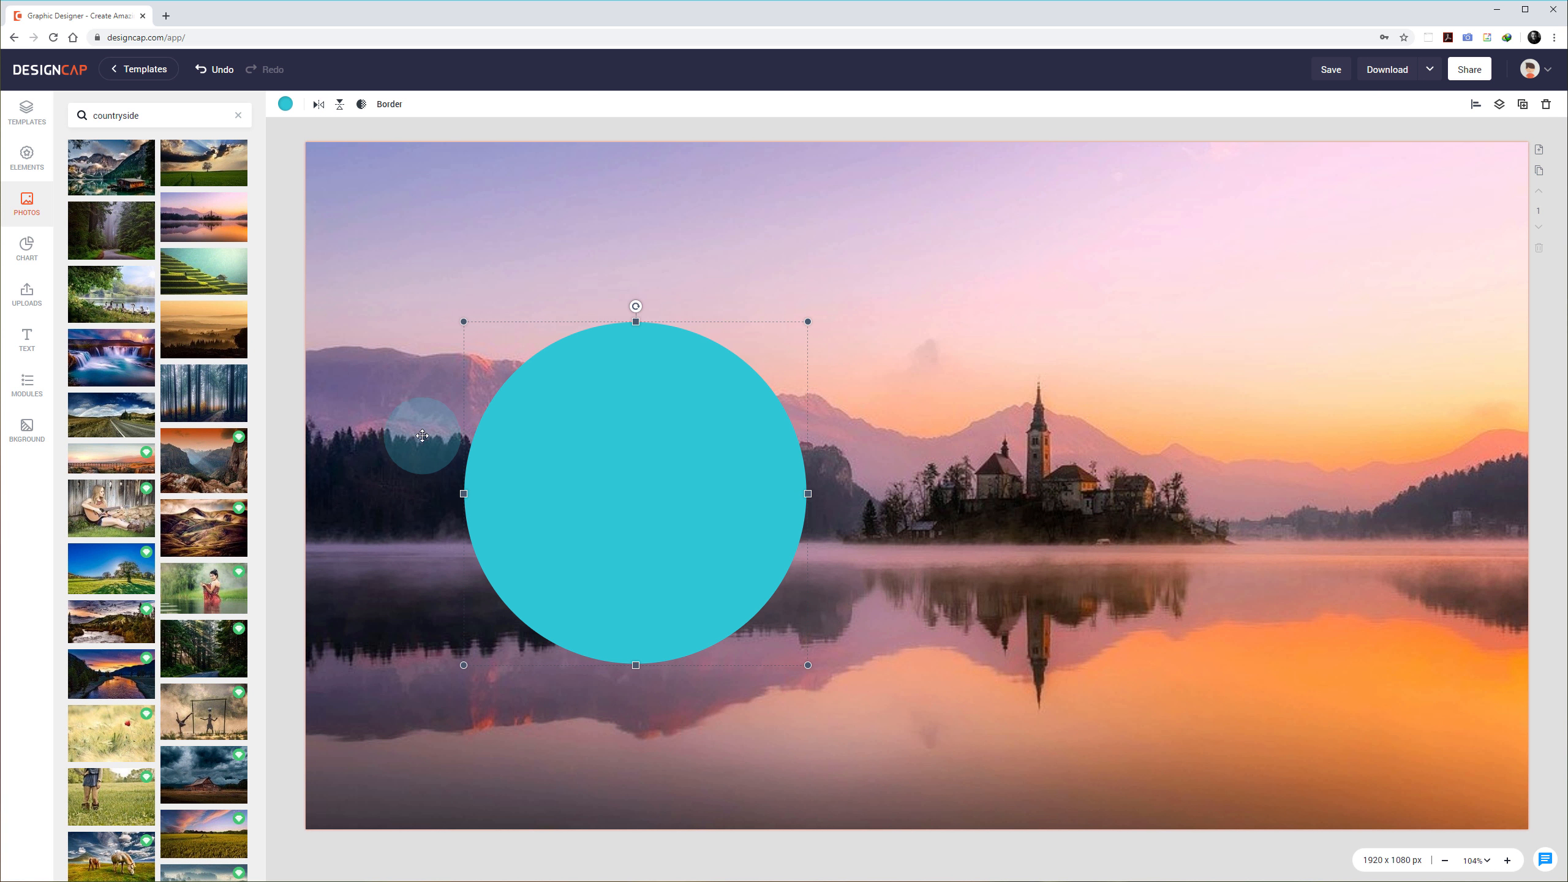
# Step: Add a heading reading "45,567" and centre it on the turquoise circle
pyautogui.click(26, 339)
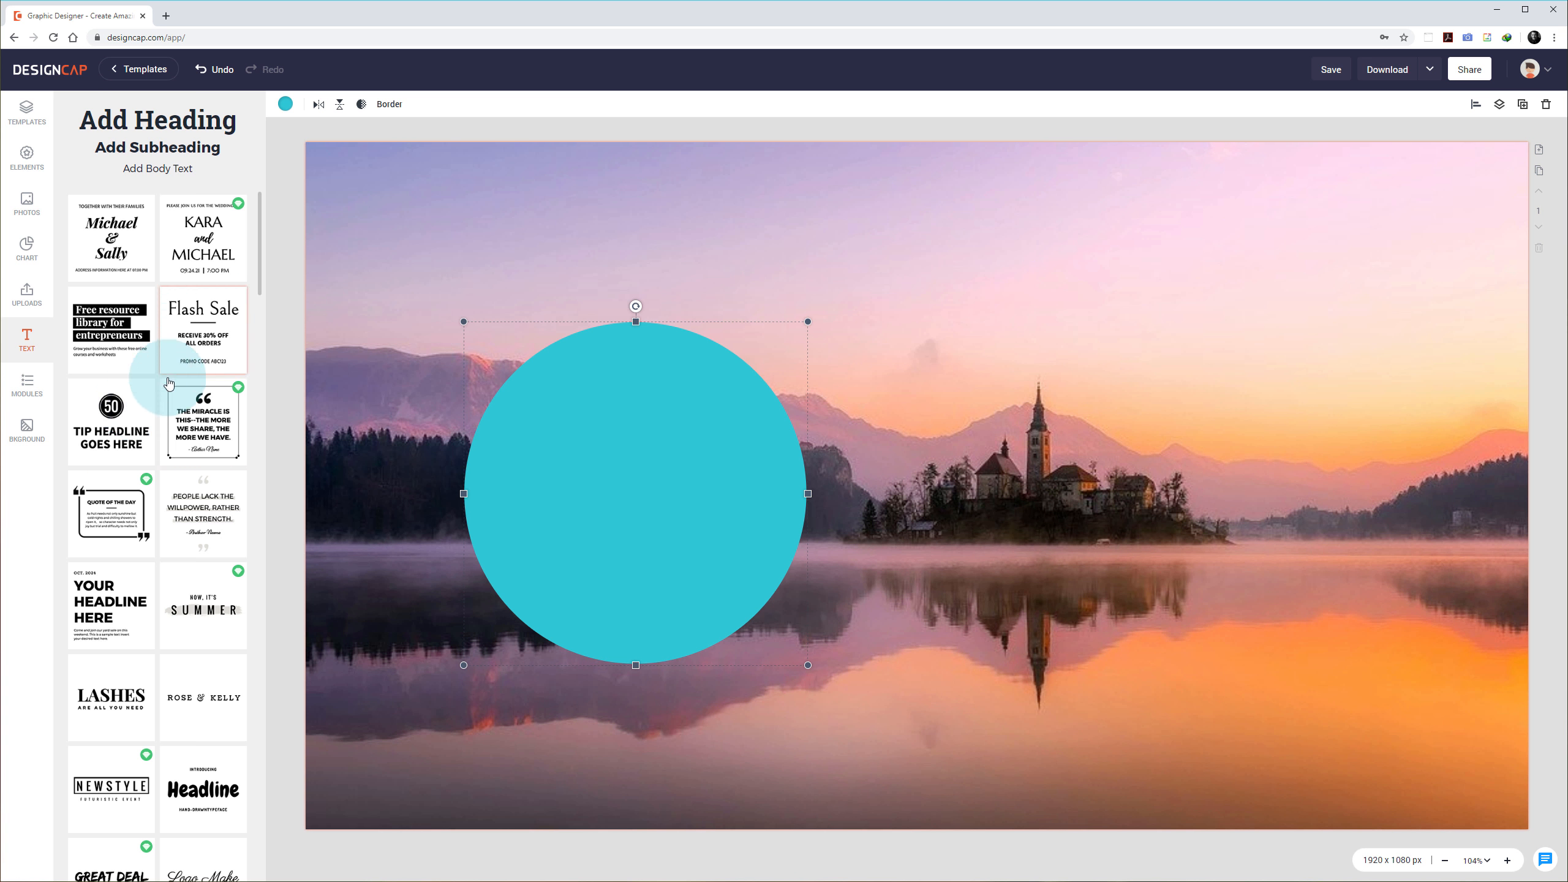
pyautogui.moveTo(262, 241); pyautogui.dragTo(177, 150)
pyautogui.click(162, 117)
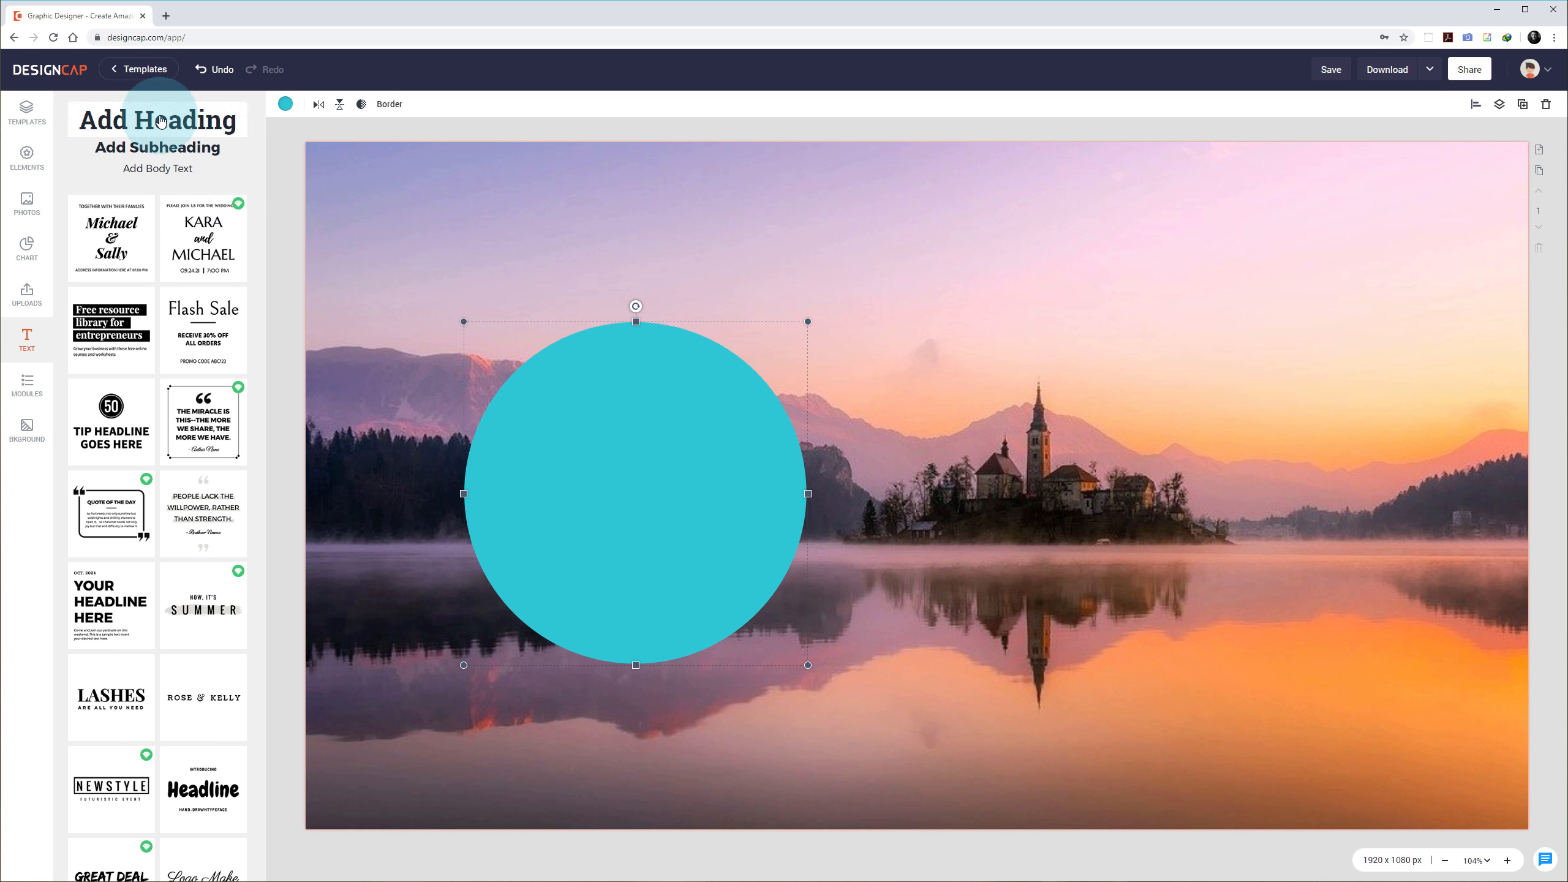
pyautogui.doubleClick(926, 479)
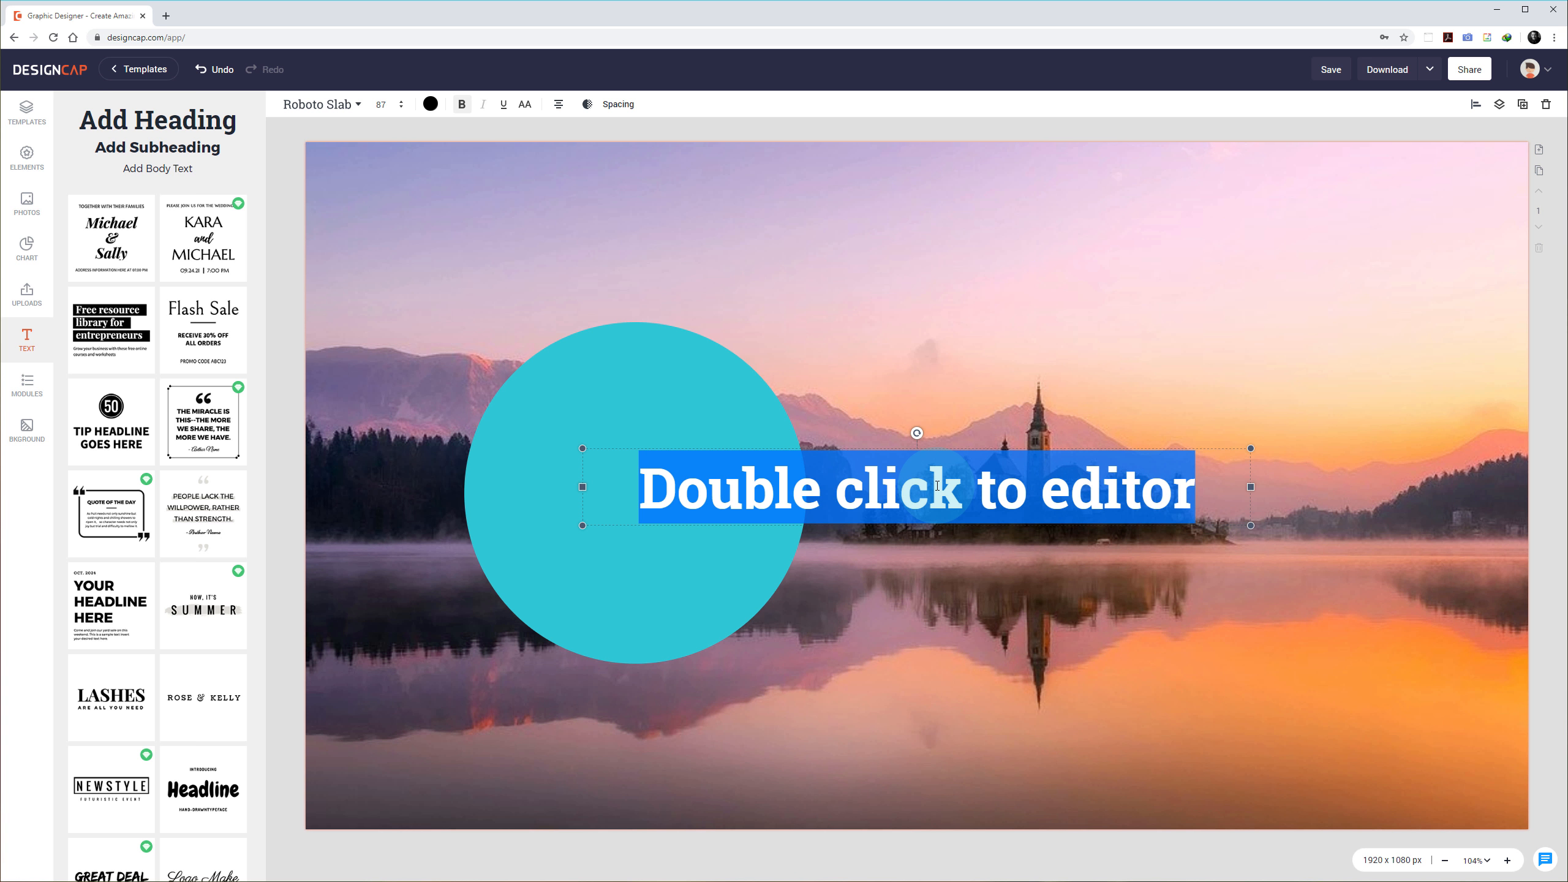
pyautogui.write('45,567')
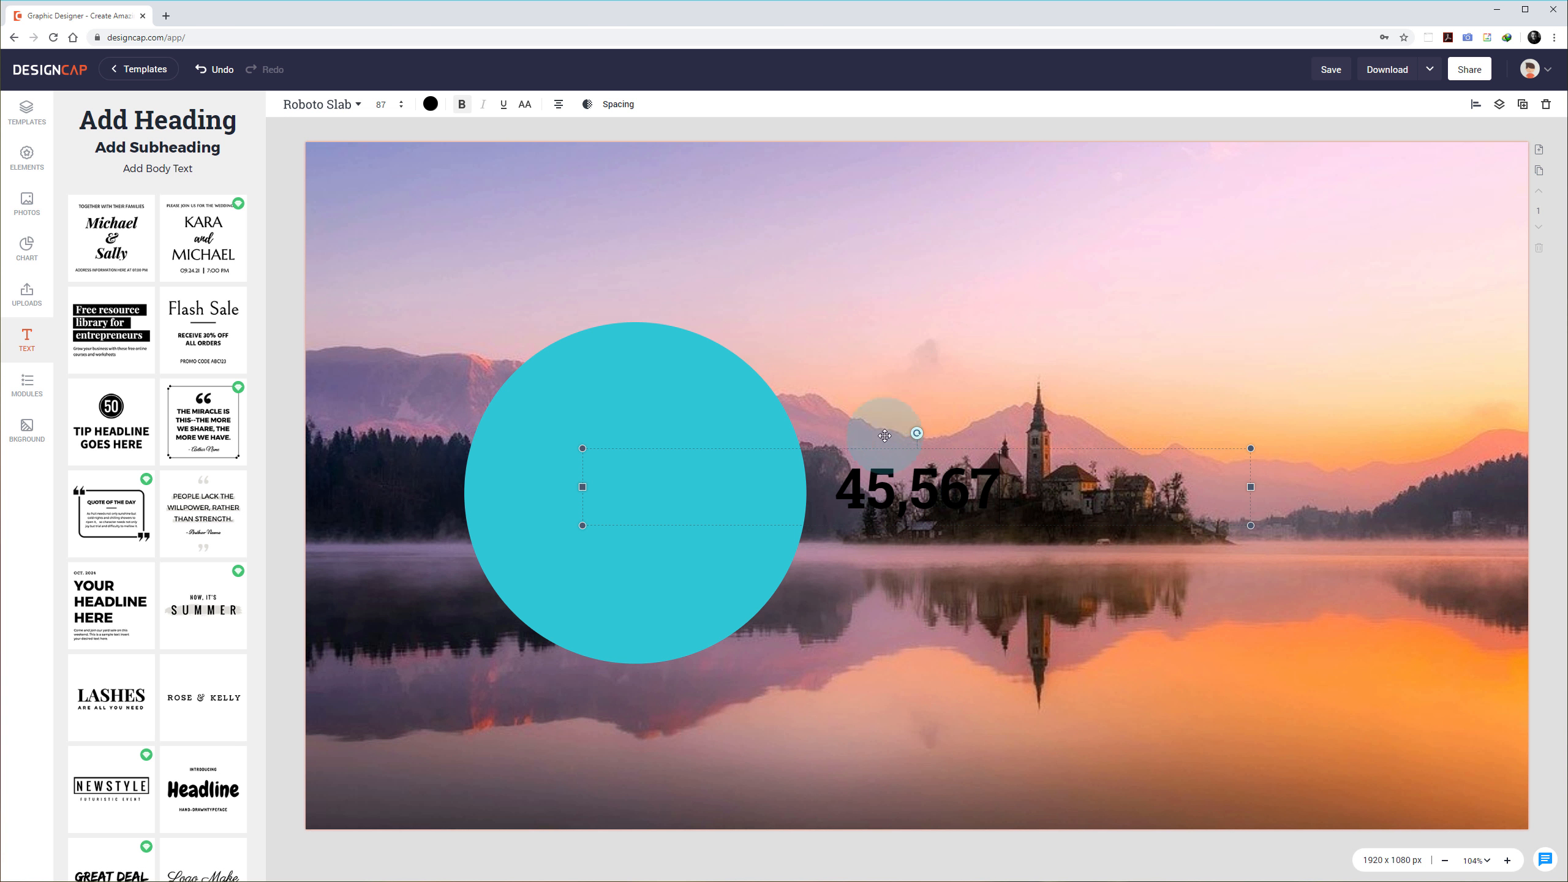
pyautogui.click(884, 435)
pyautogui.moveTo(914, 486); pyautogui.dragTo(635, 491)
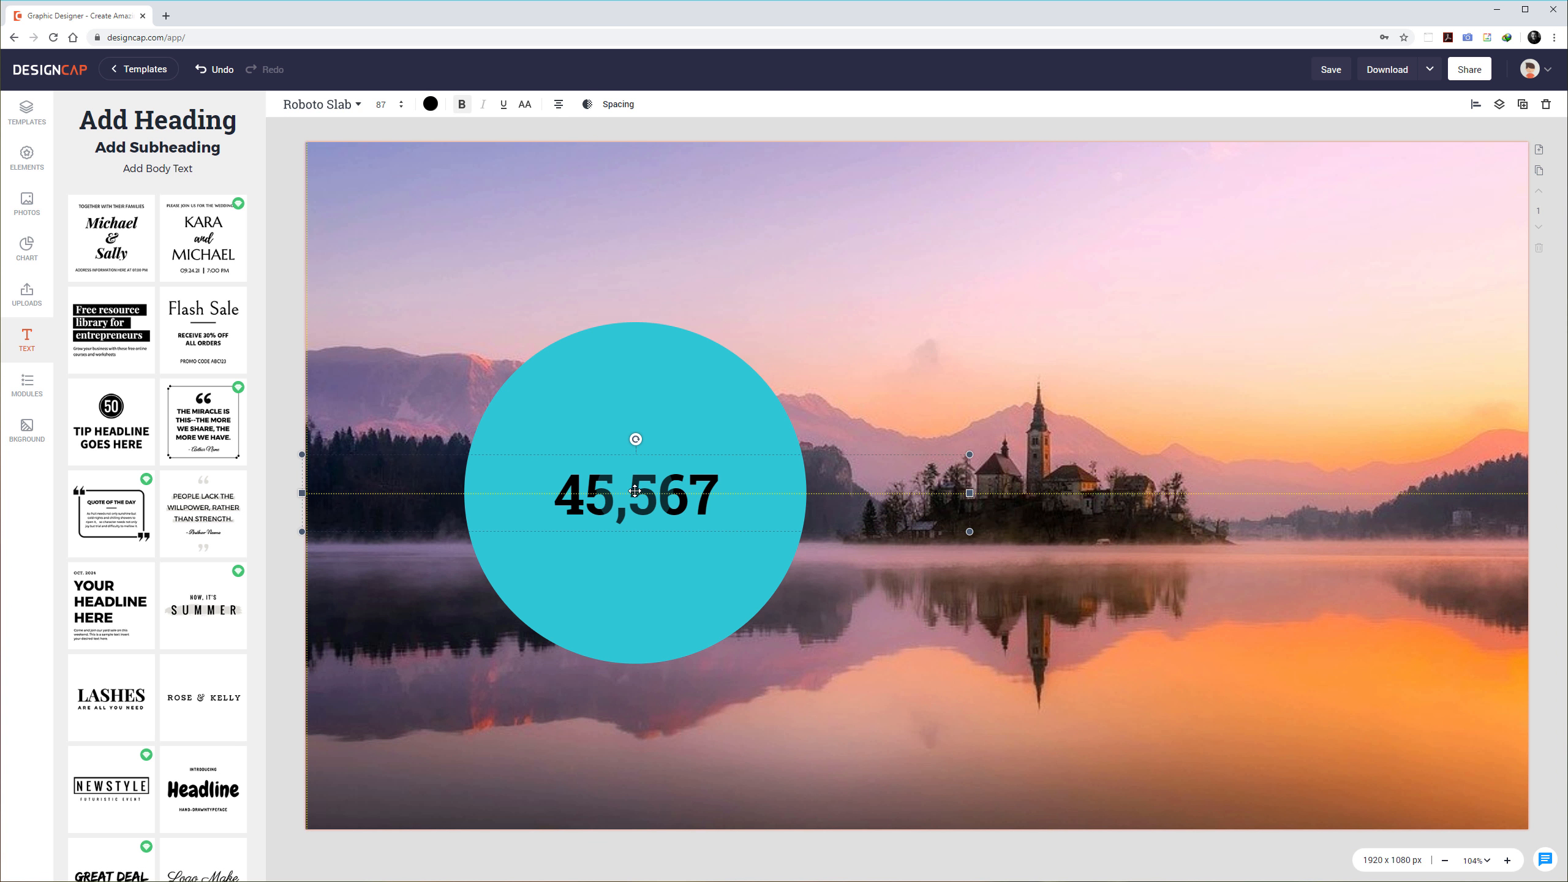
# Step: Colour the 45,567 heading white and set its font size to 120
pyautogui.click(430, 105)
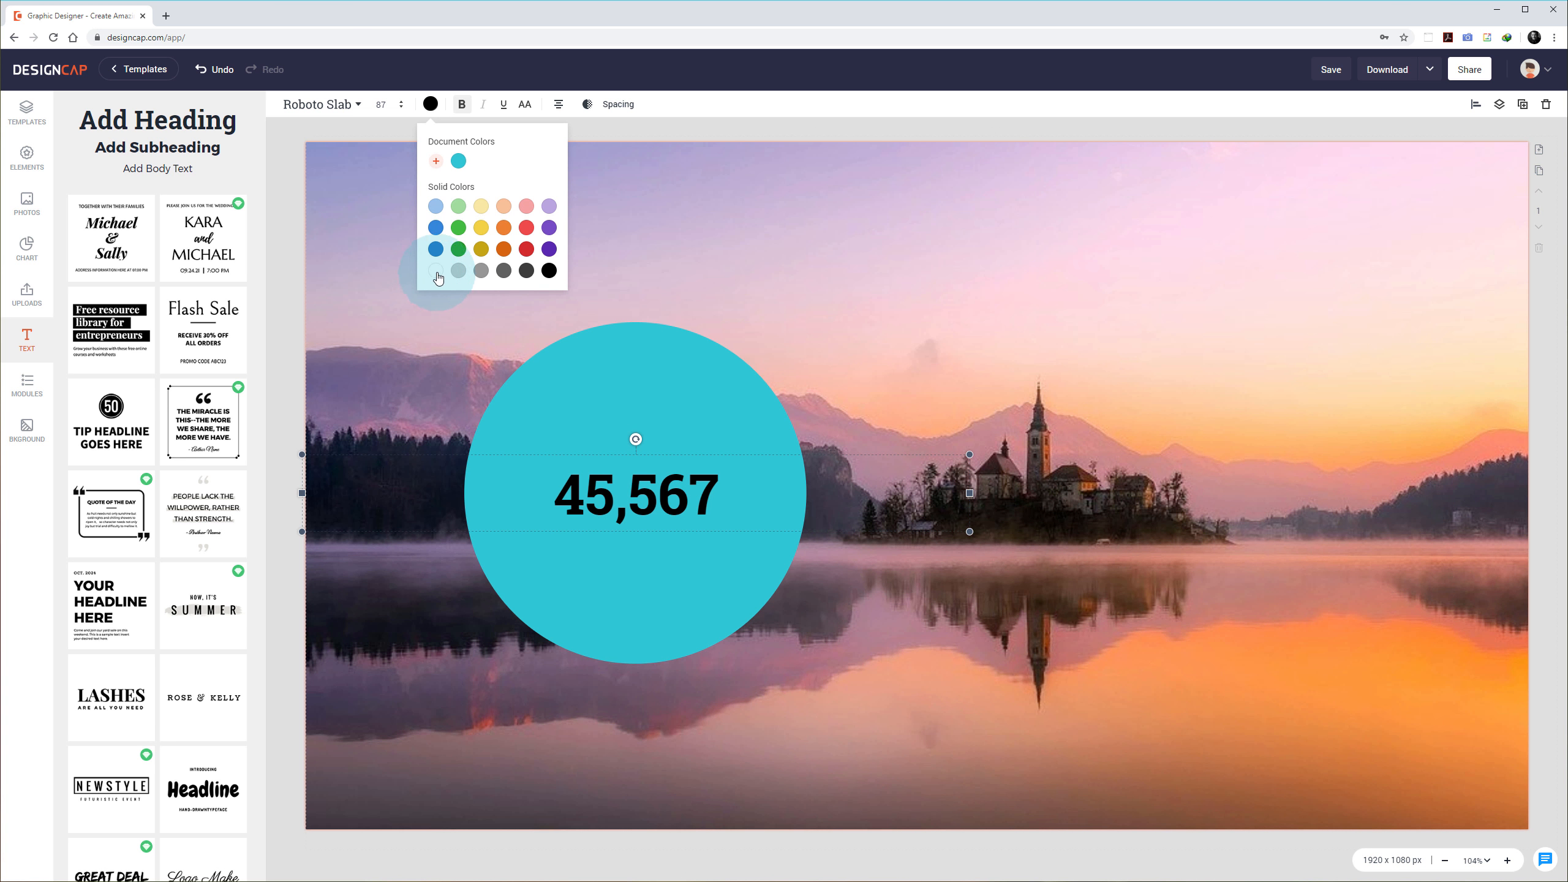
pyautogui.click(437, 272)
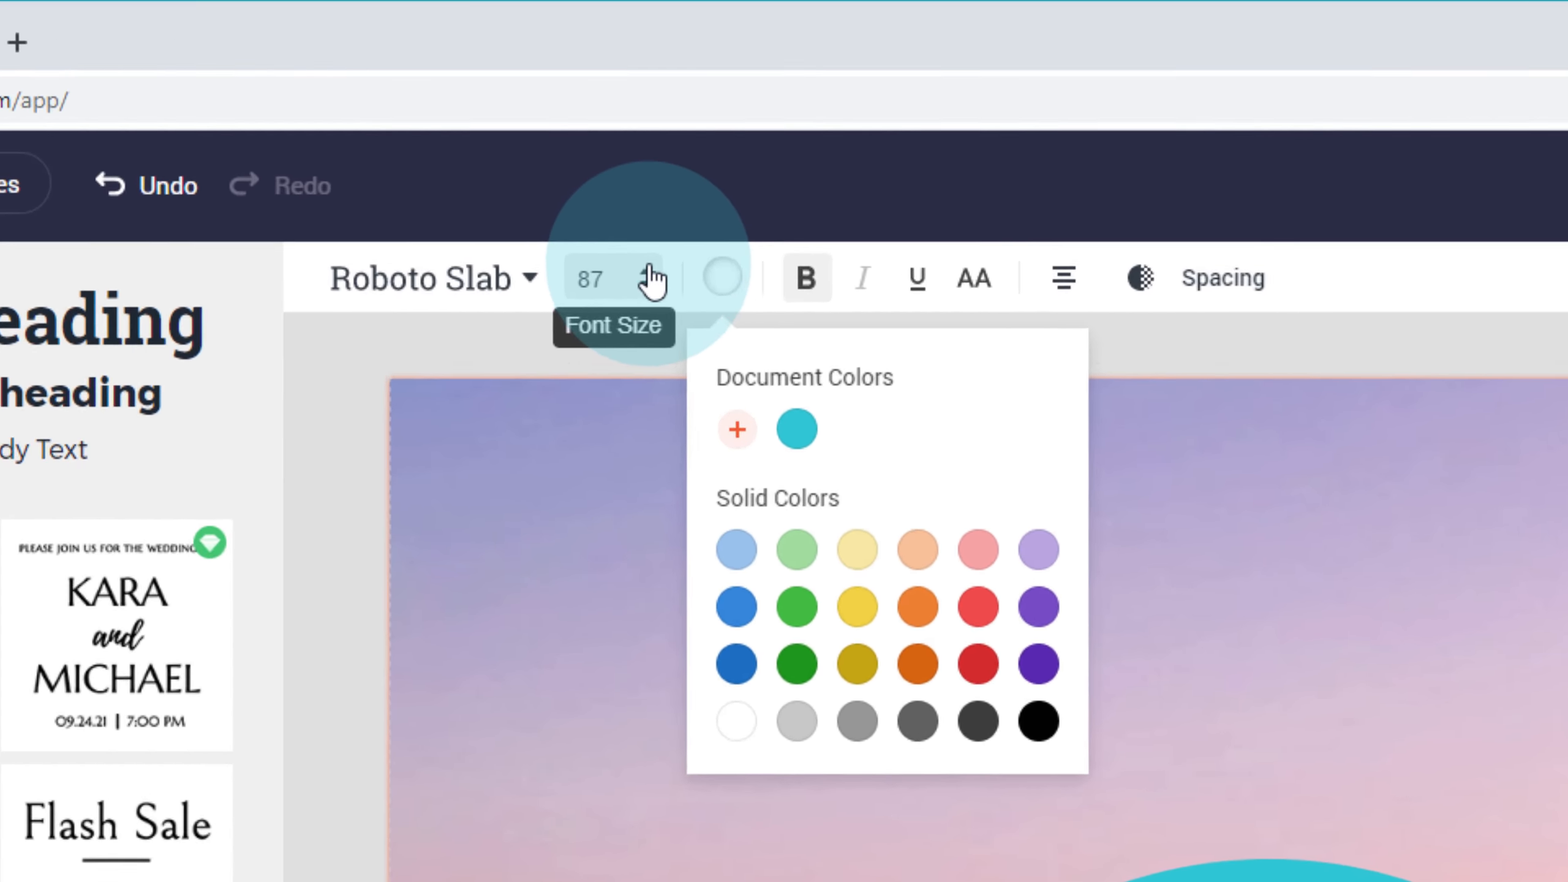
pyautogui.click(397, 106)
pyautogui.click(717, 316)
pyautogui.click(717, 316)
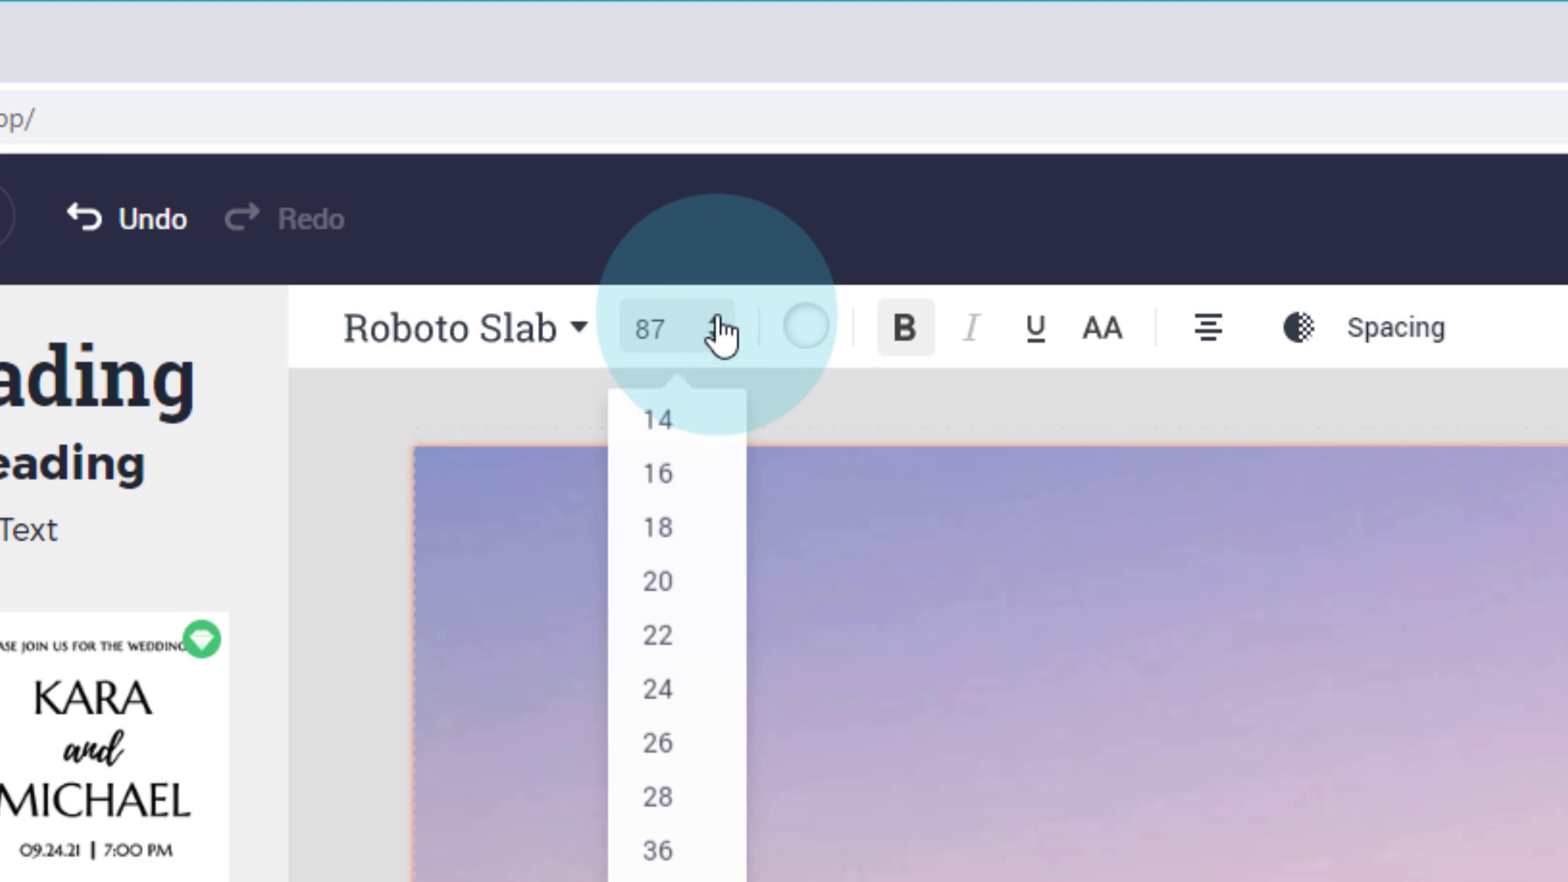
pyautogui.click(717, 316)
pyautogui.click(717, 316)
pyautogui.click(716, 318)
pyautogui.click(715, 332)
pyautogui.click(714, 332)
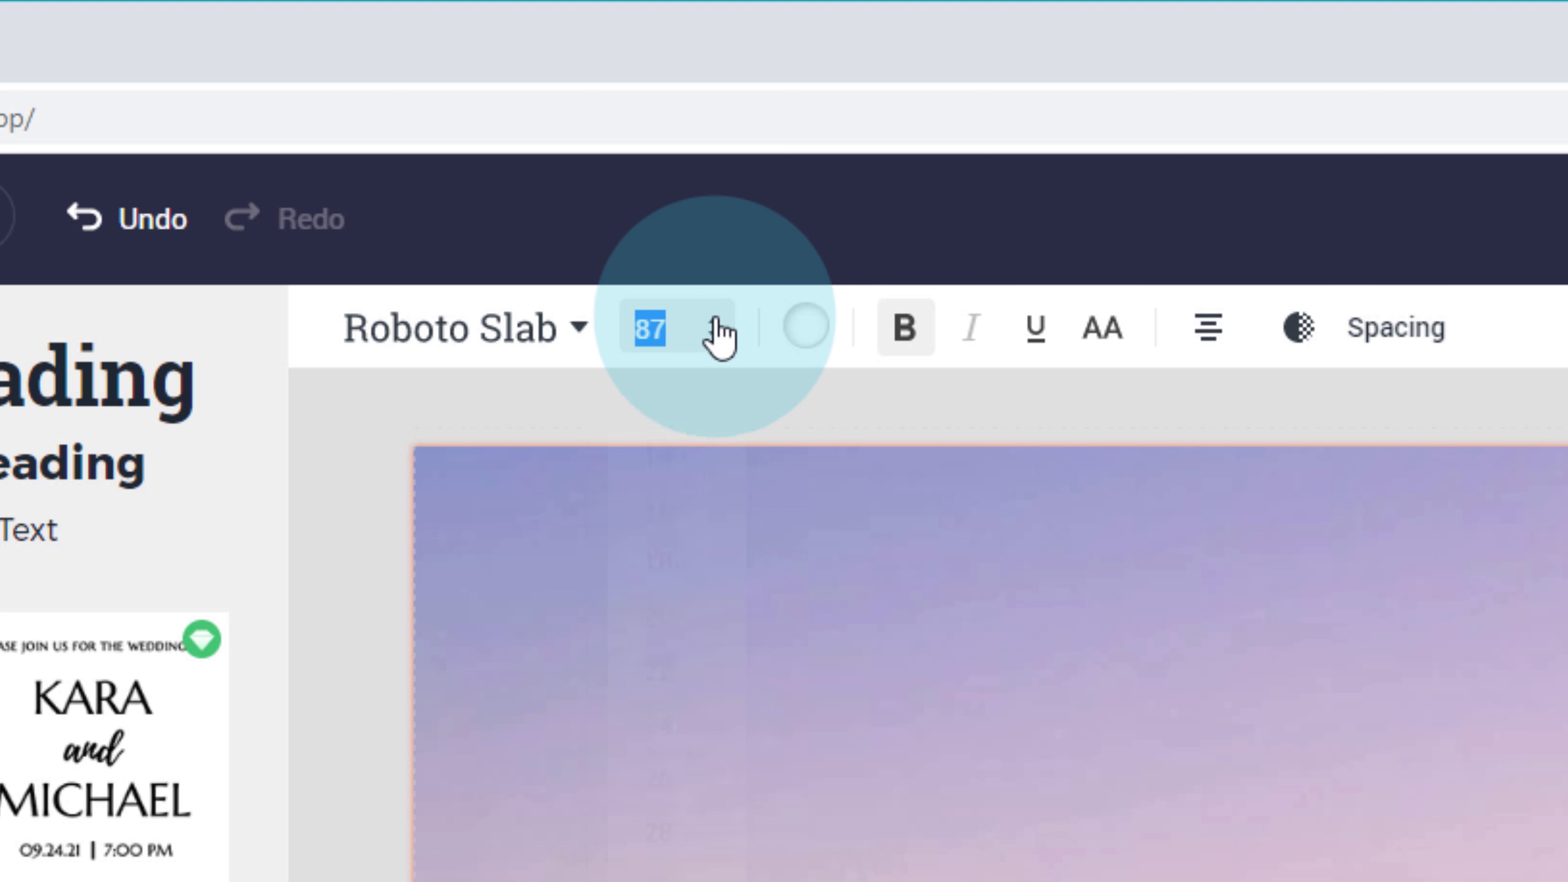
pyautogui.click(716, 334)
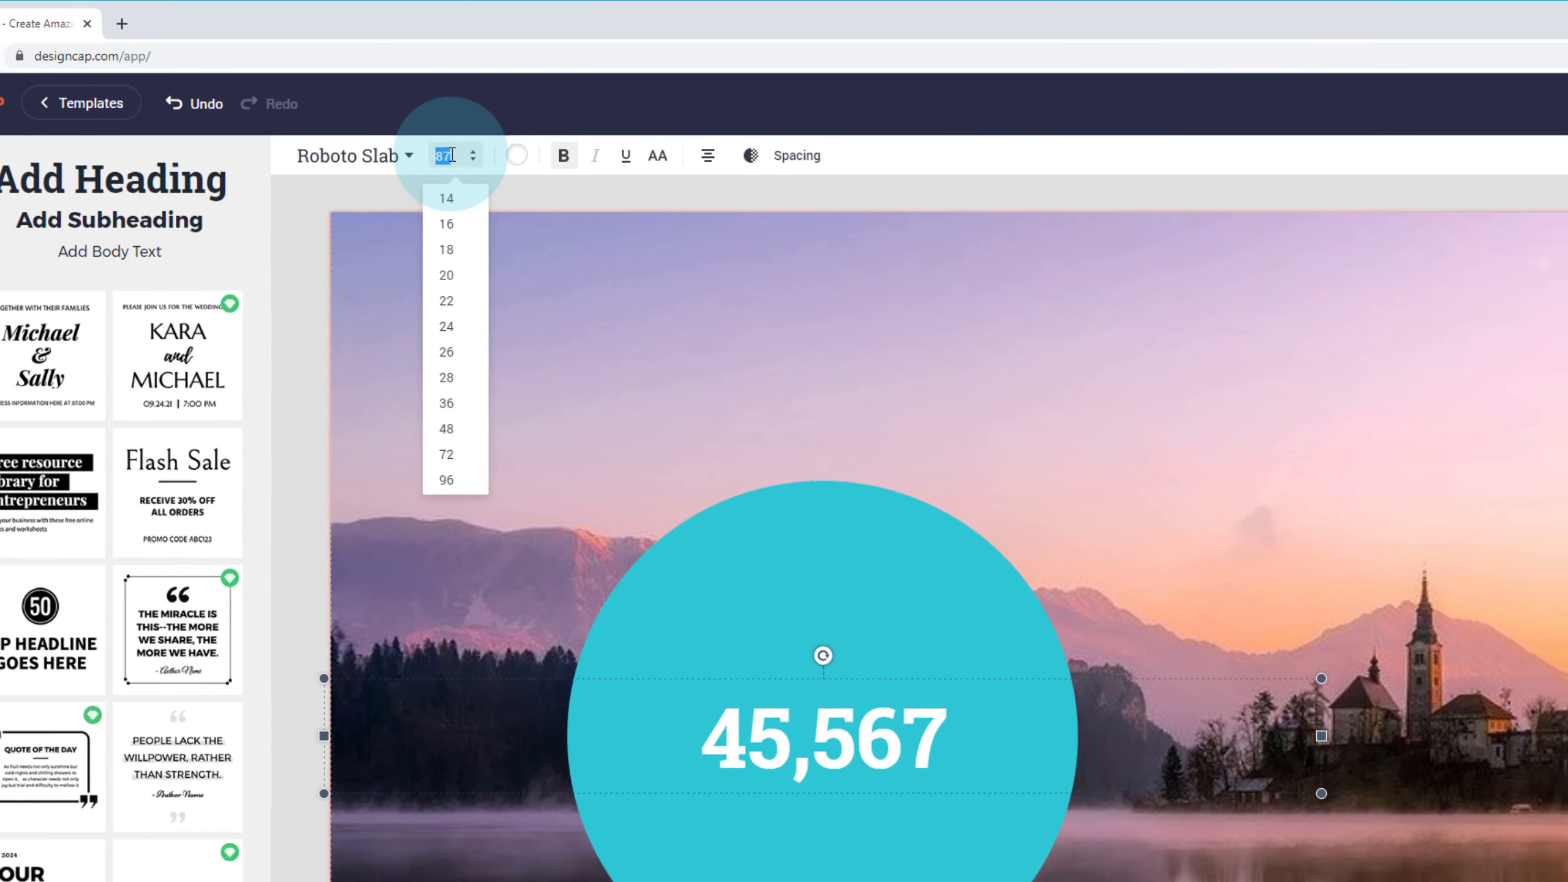
pyautogui.write('120')
# Step: Change the heading's font to Jura from the Modern(Sans) group and move the text slightly up to recentre it on the circle
pyautogui.click(404, 154)
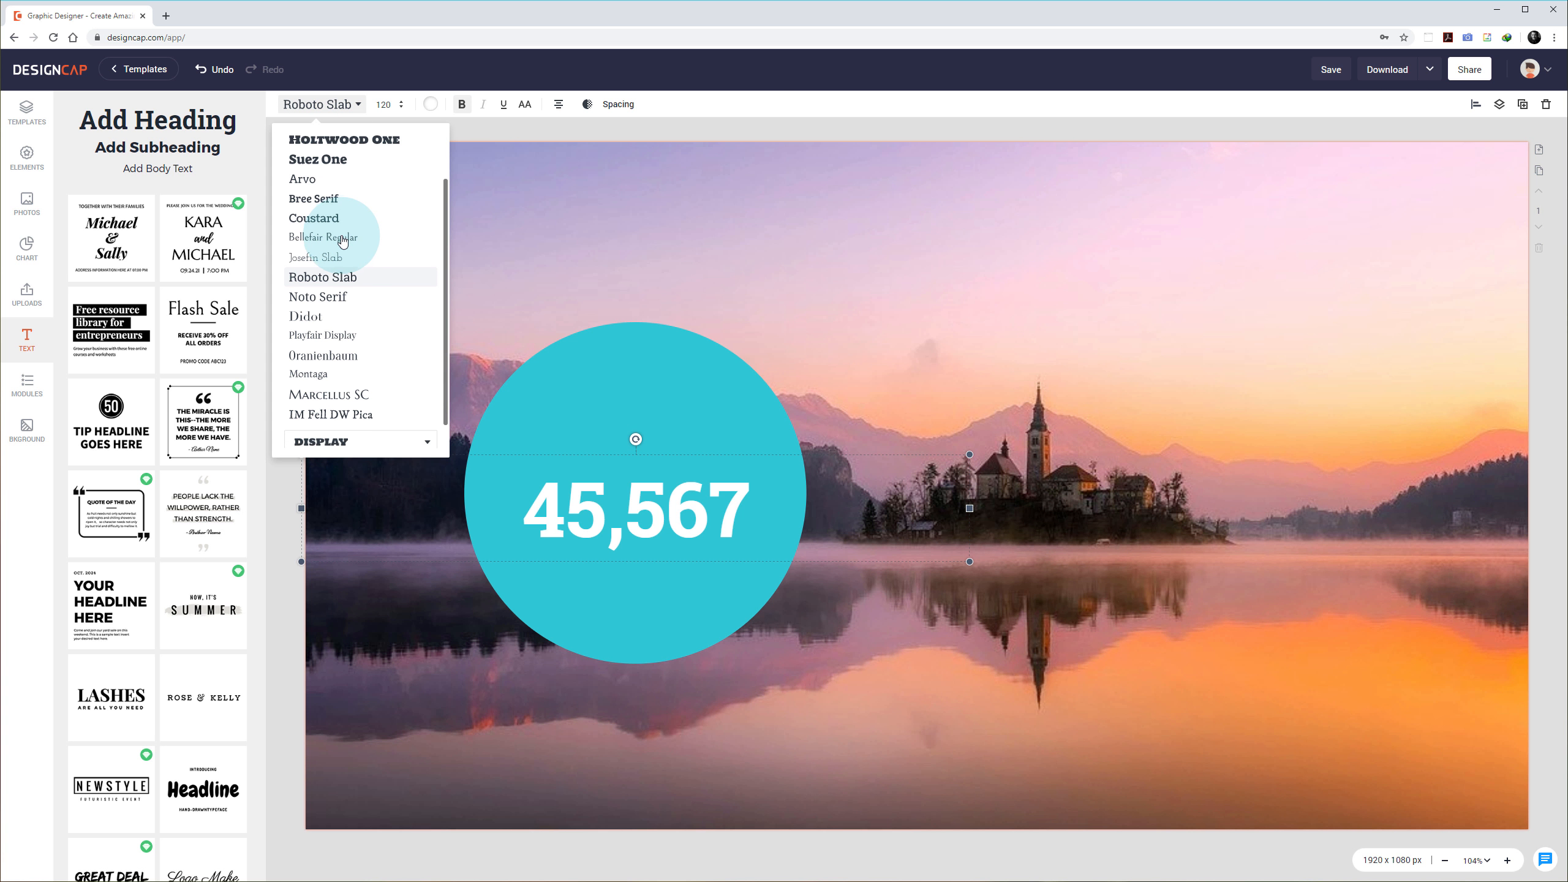
pyautogui.scroll(1, 336, 223)
pyautogui.click(328, 141)
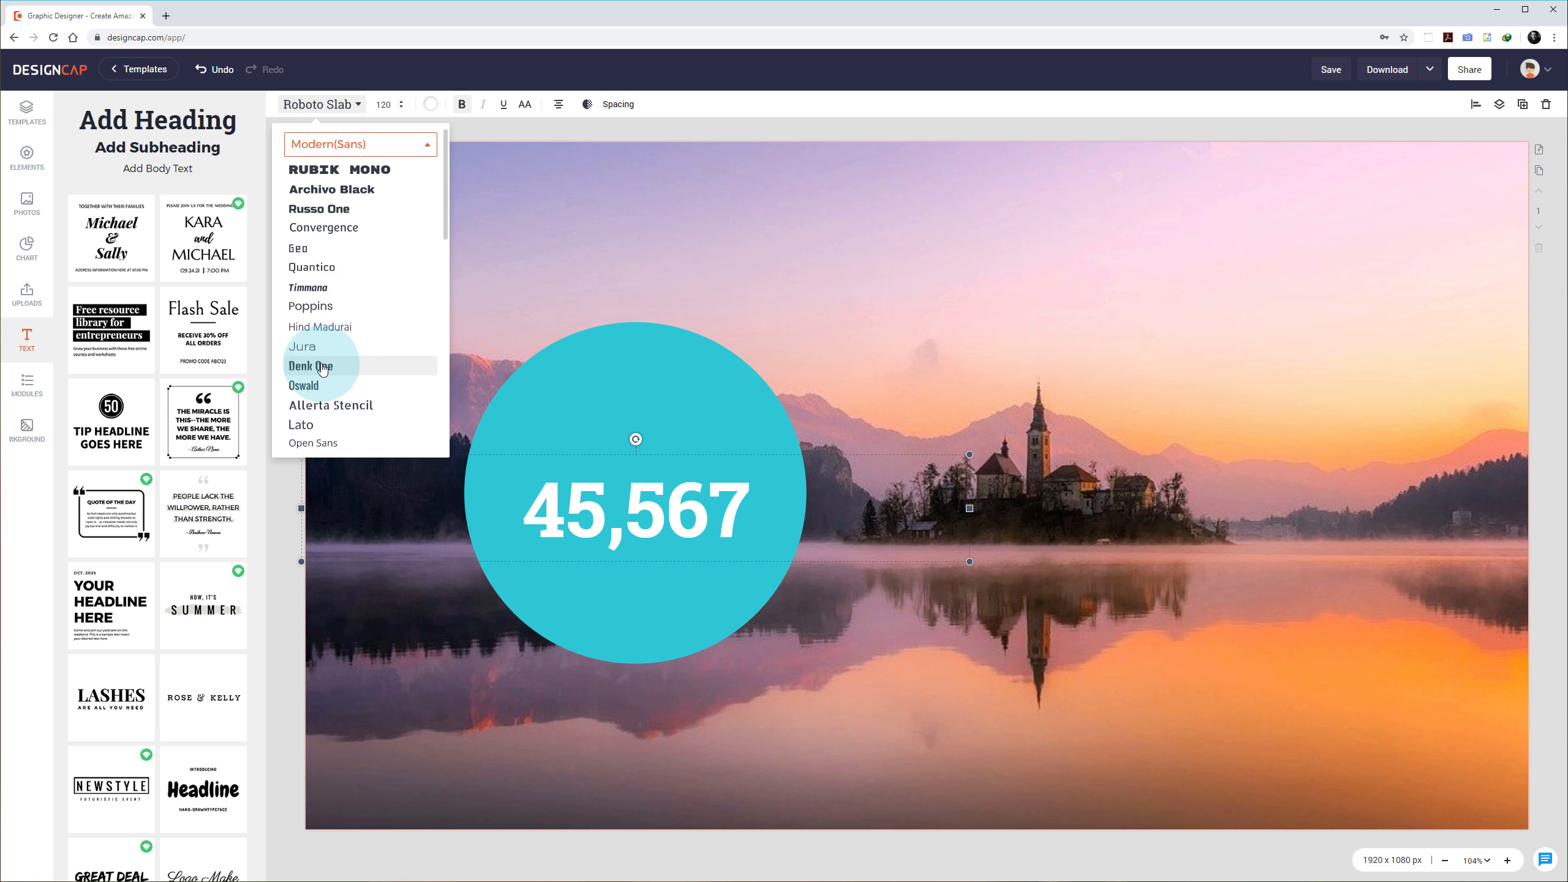
pyautogui.click(324, 428)
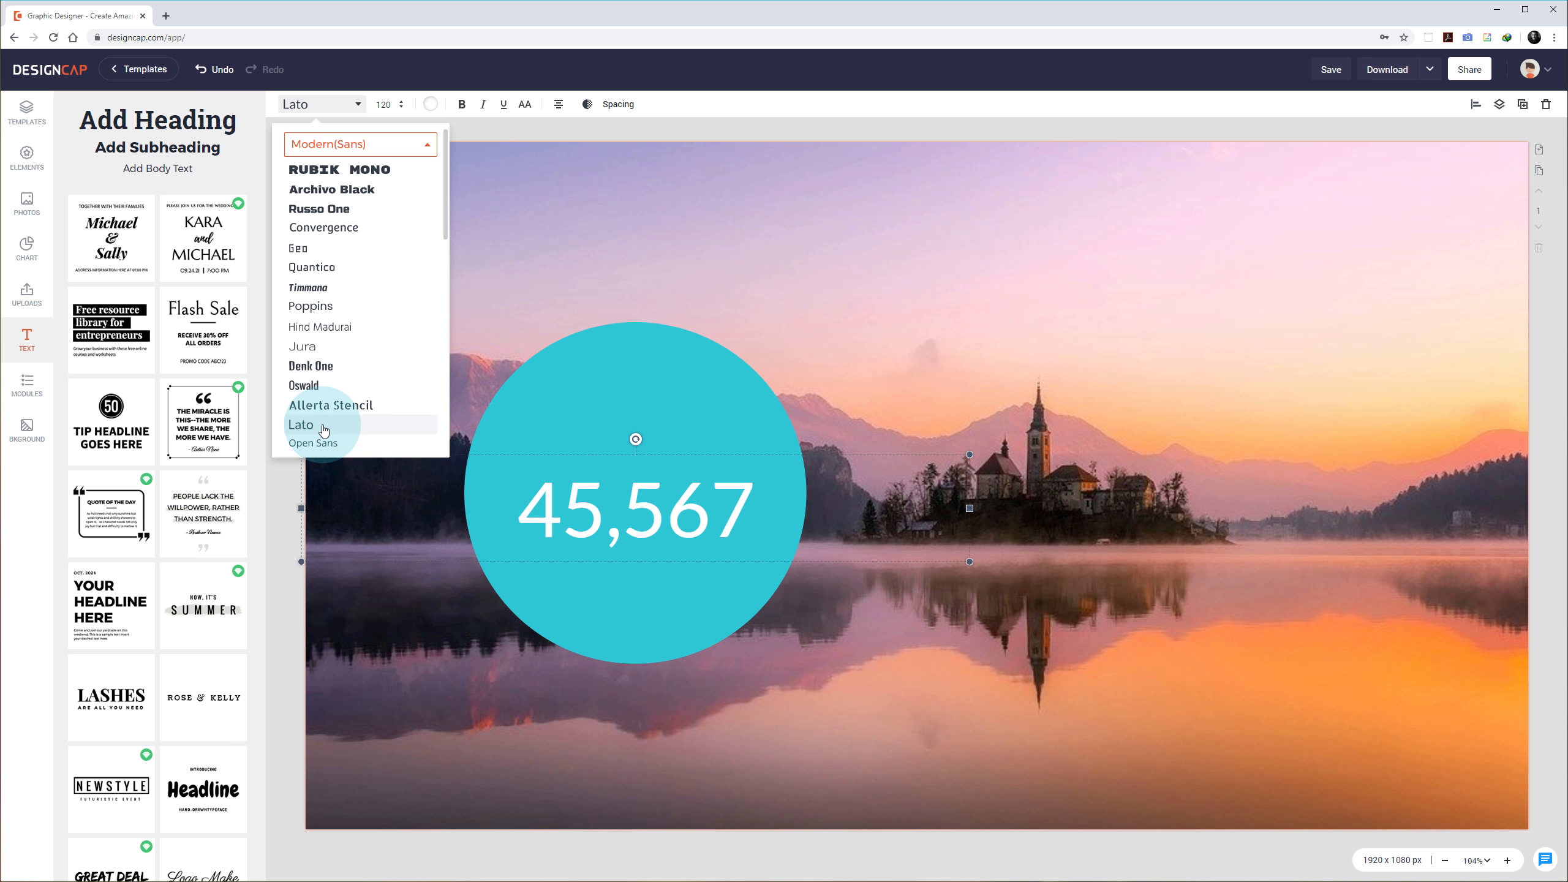
pyautogui.click(318, 349)
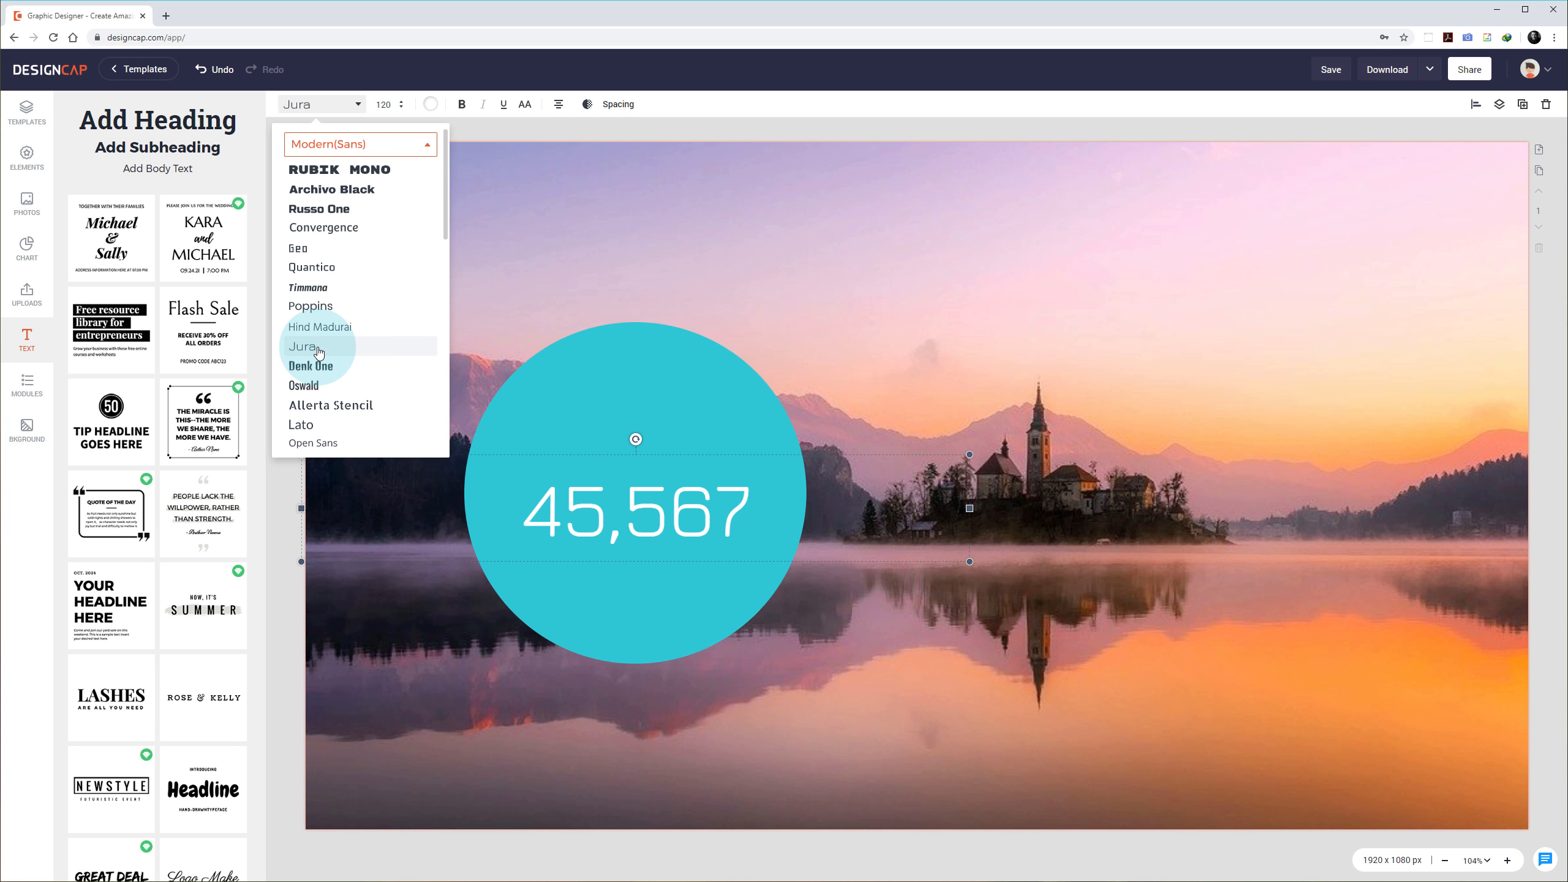
pyautogui.click(669, 522)
pyautogui.moveTo(661, 498); pyautogui.dragTo(657, 477)
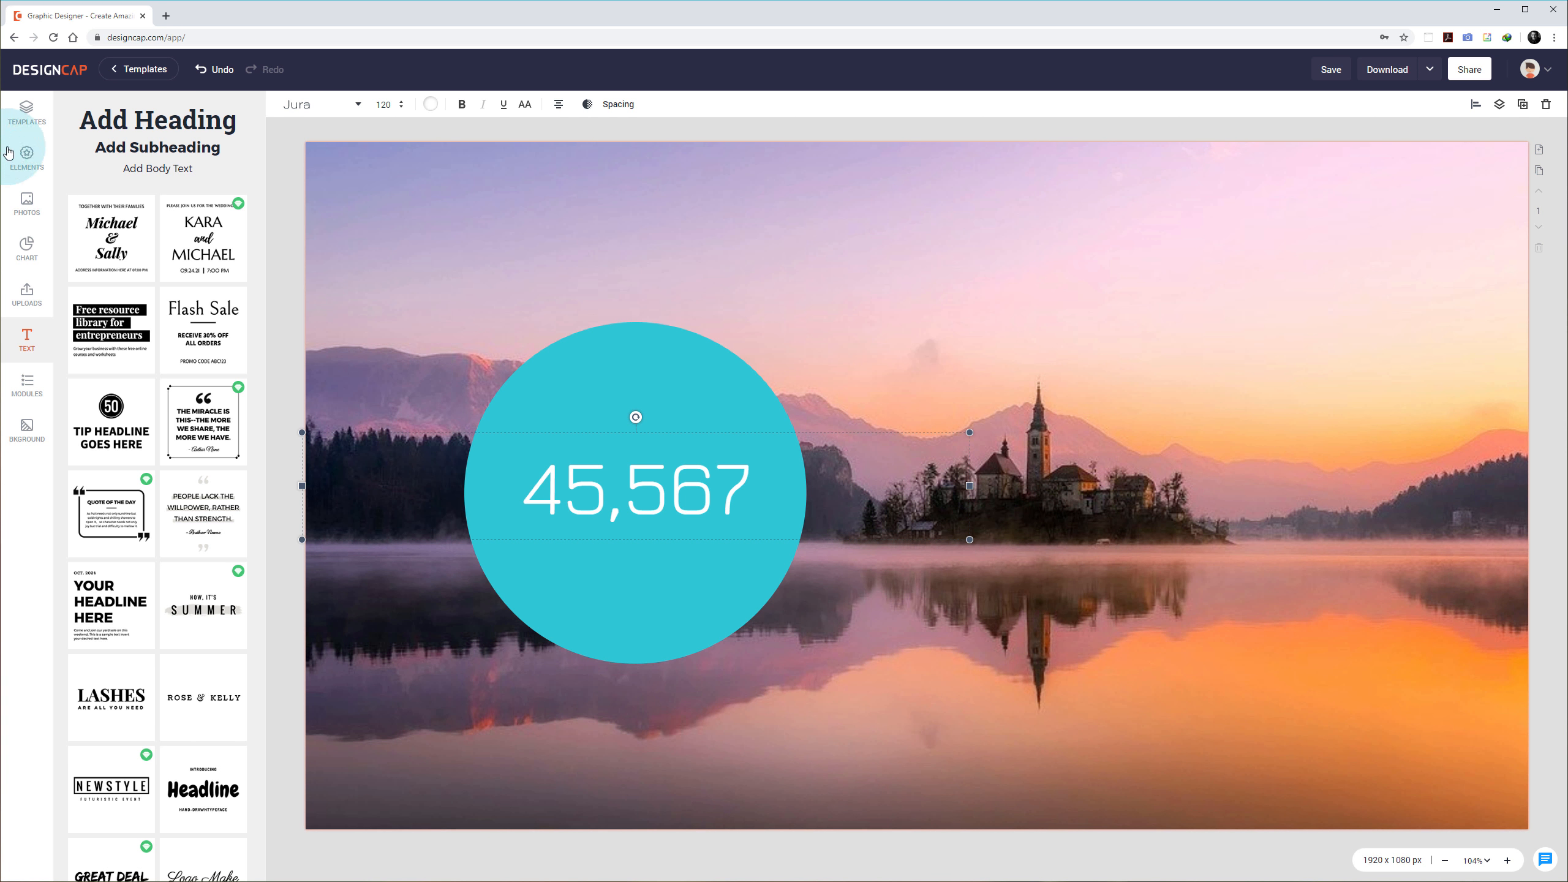
# Step: Add the outlined film reel icon from the Cinema category and move it up and left so it overlaps the circle
pyautogui.click(27, 157)
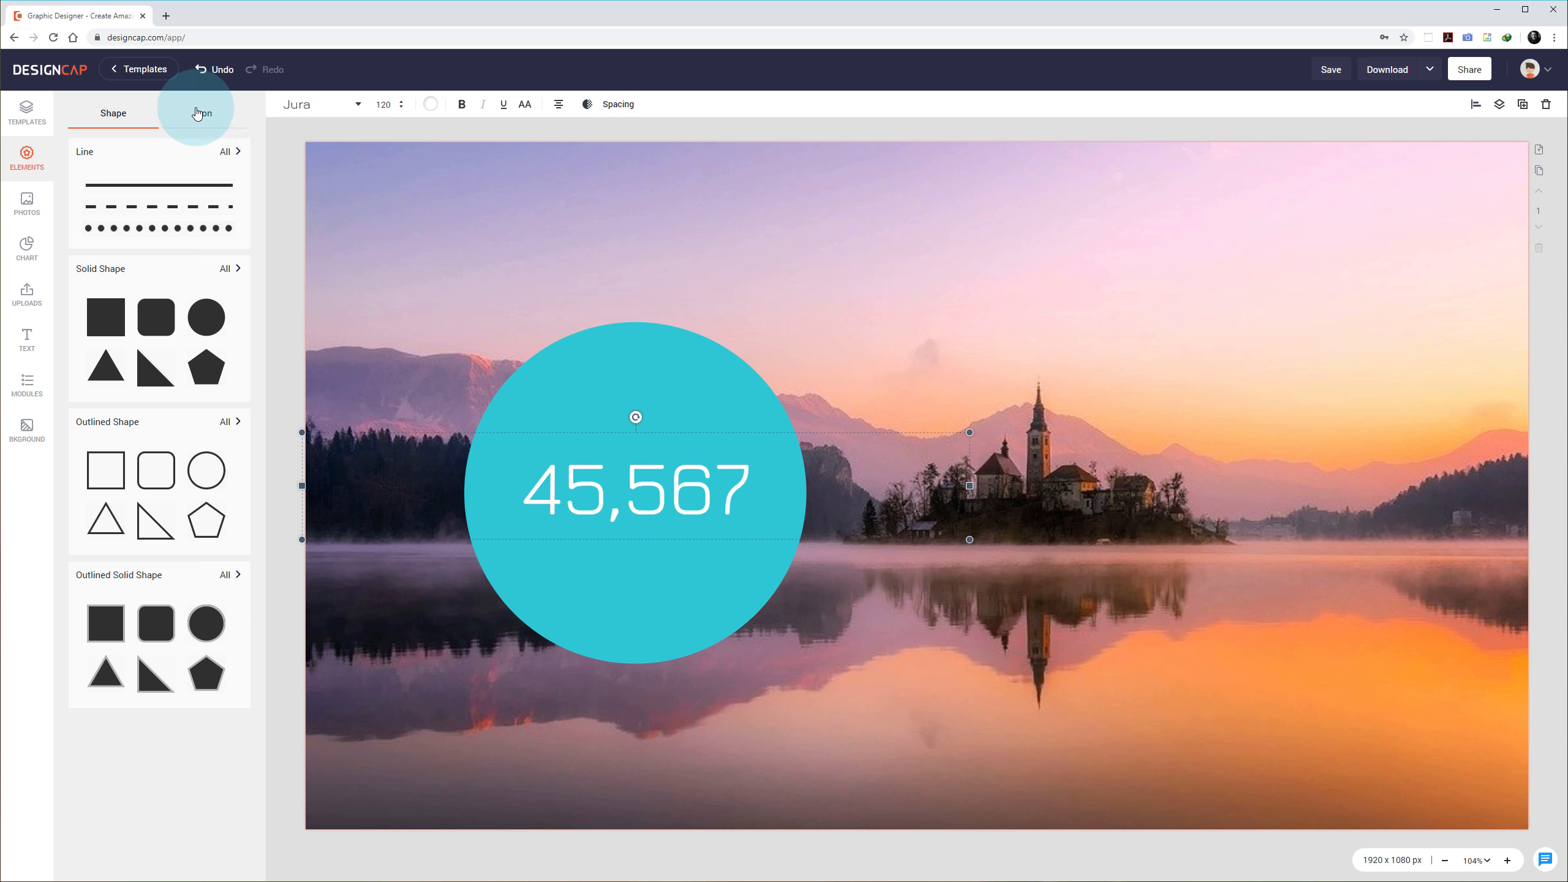
pyautogui.click(207, 114)
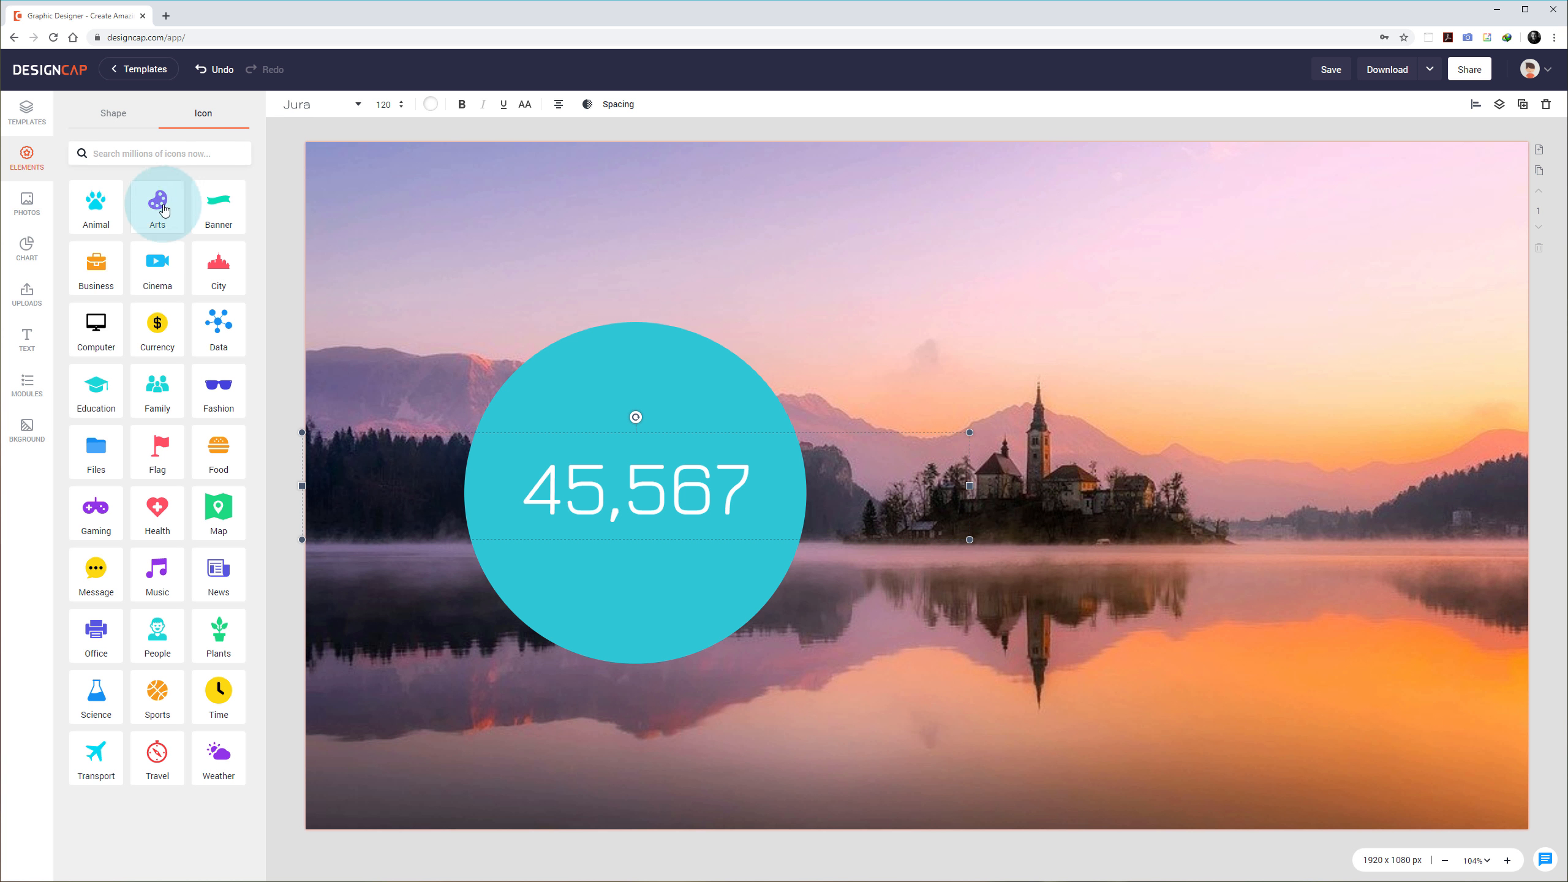
pyautogui.click(153, 262)
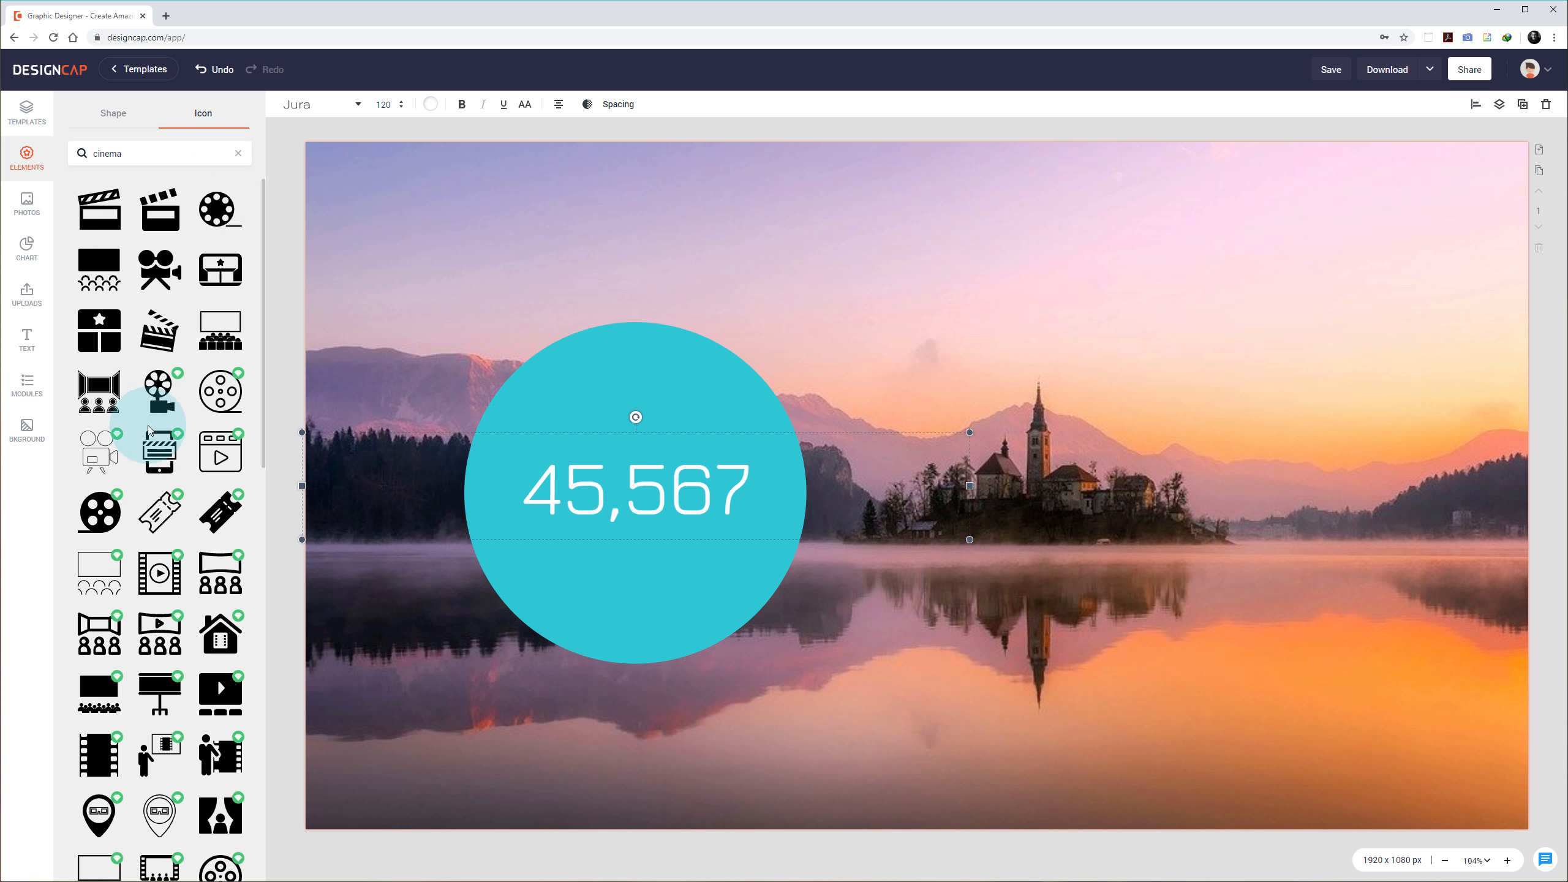
pyautogui.click(218, 395)
pyautogui.click(950, 386)
pyautogui.moveTo(919, 369); pyautogui.dragTo(794, 246)
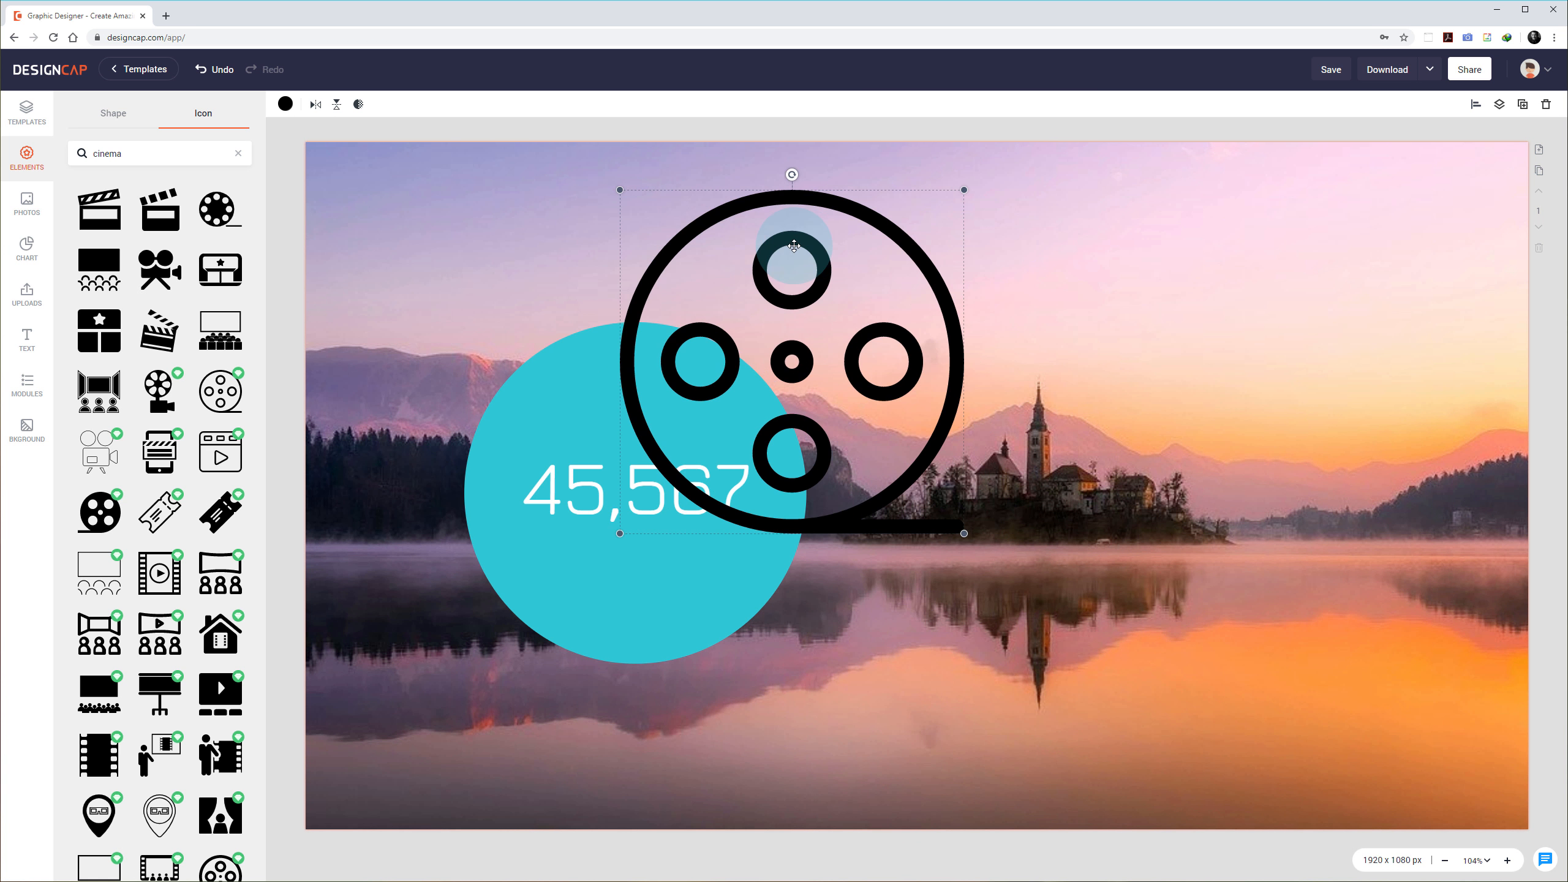
# Step: Recolour the film reel icon white
pyautogui.click(286, 103)
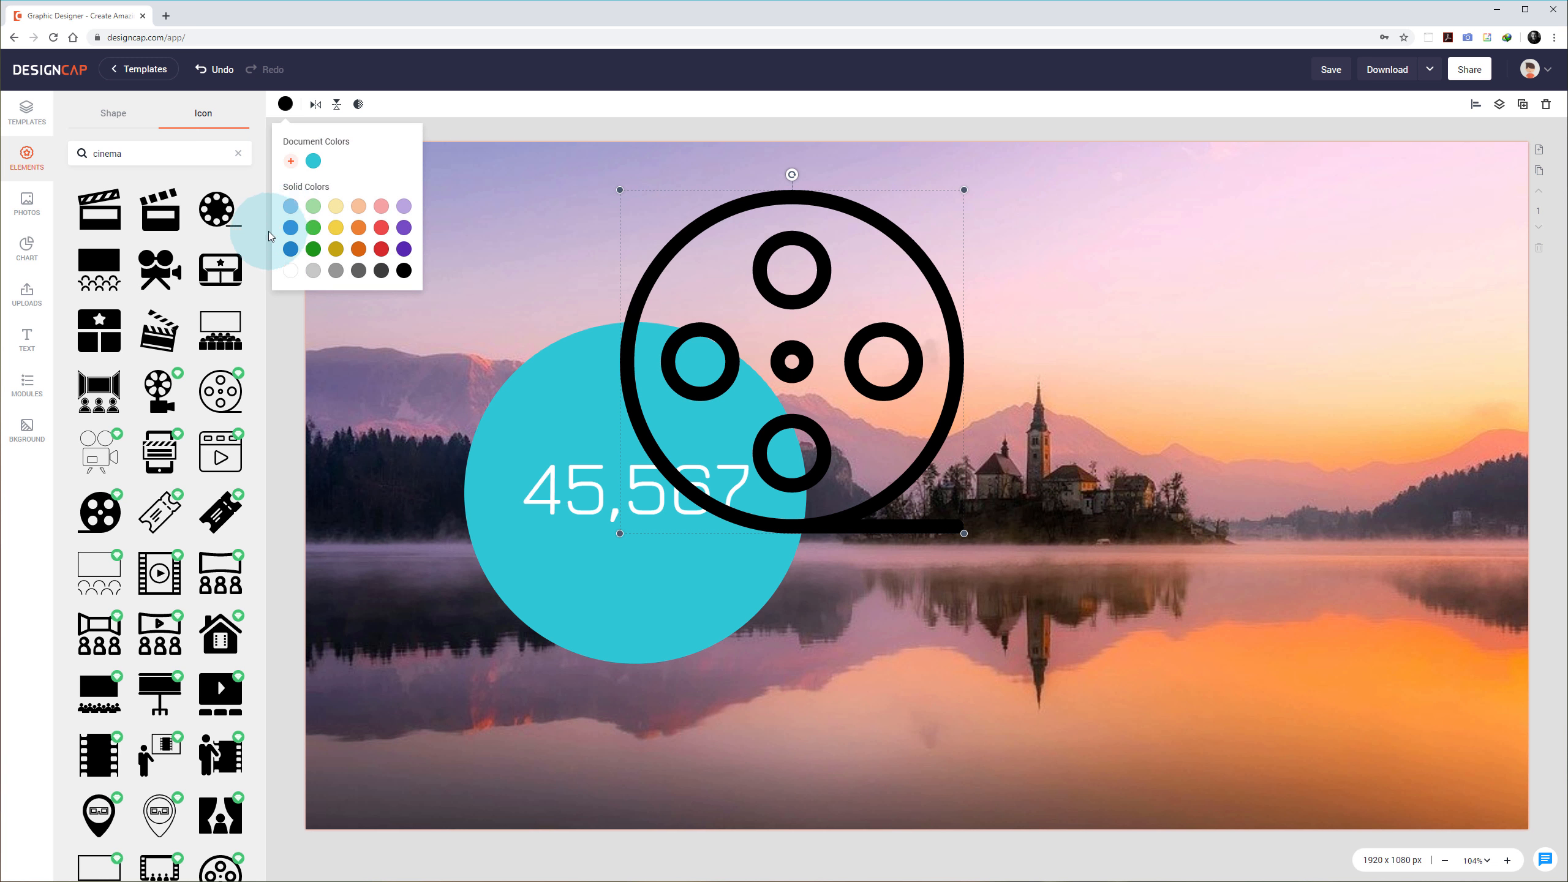
pyautogui.click(291, 272)
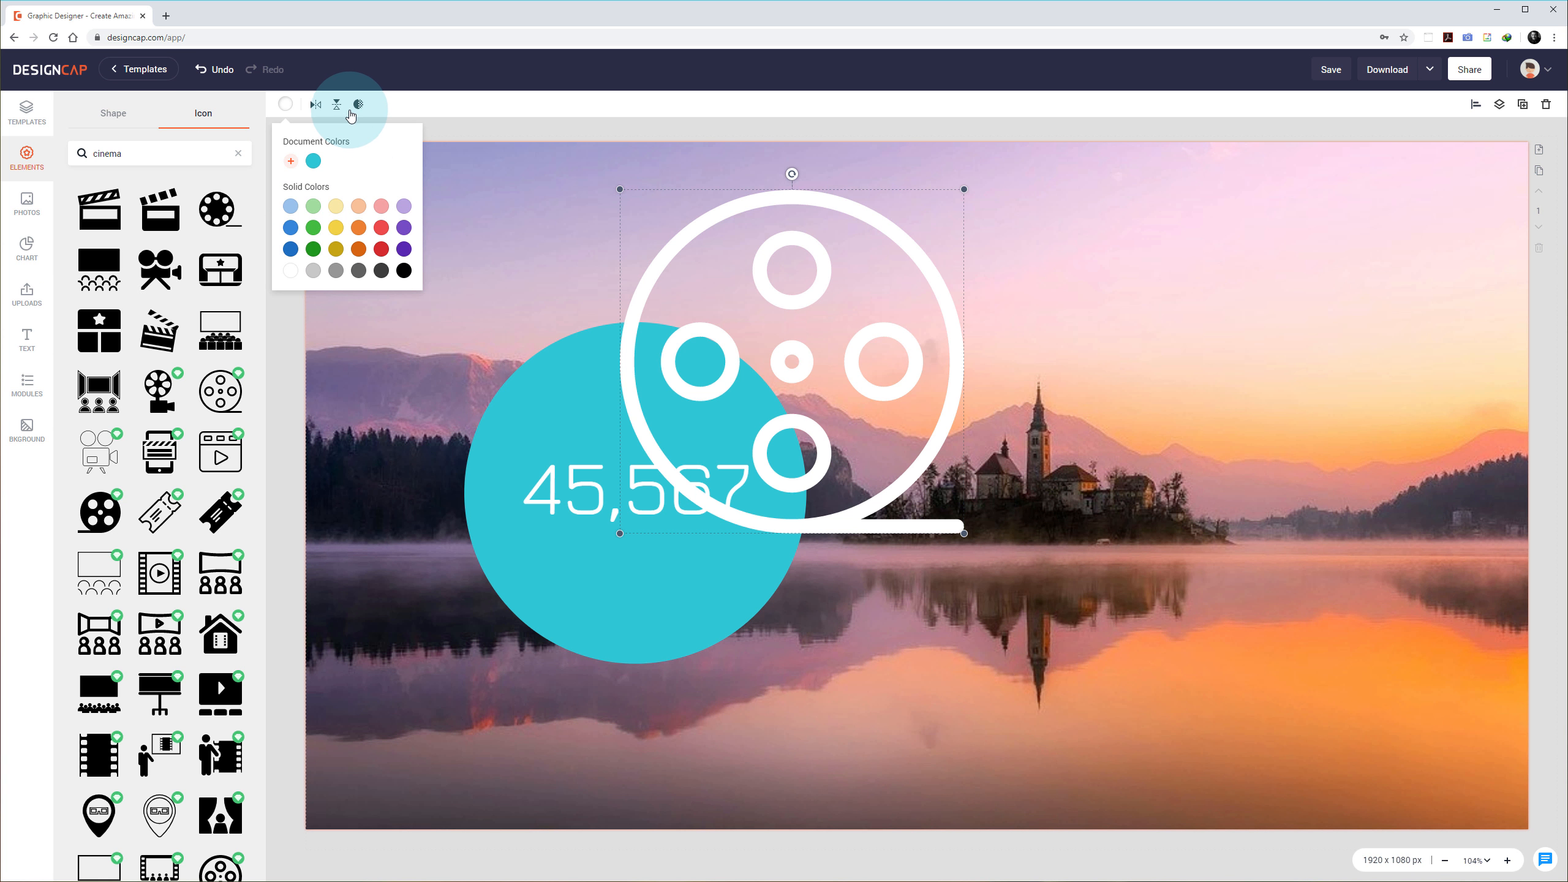
pyautogui.click(286, 104)
pyautogui.click(871, 449)
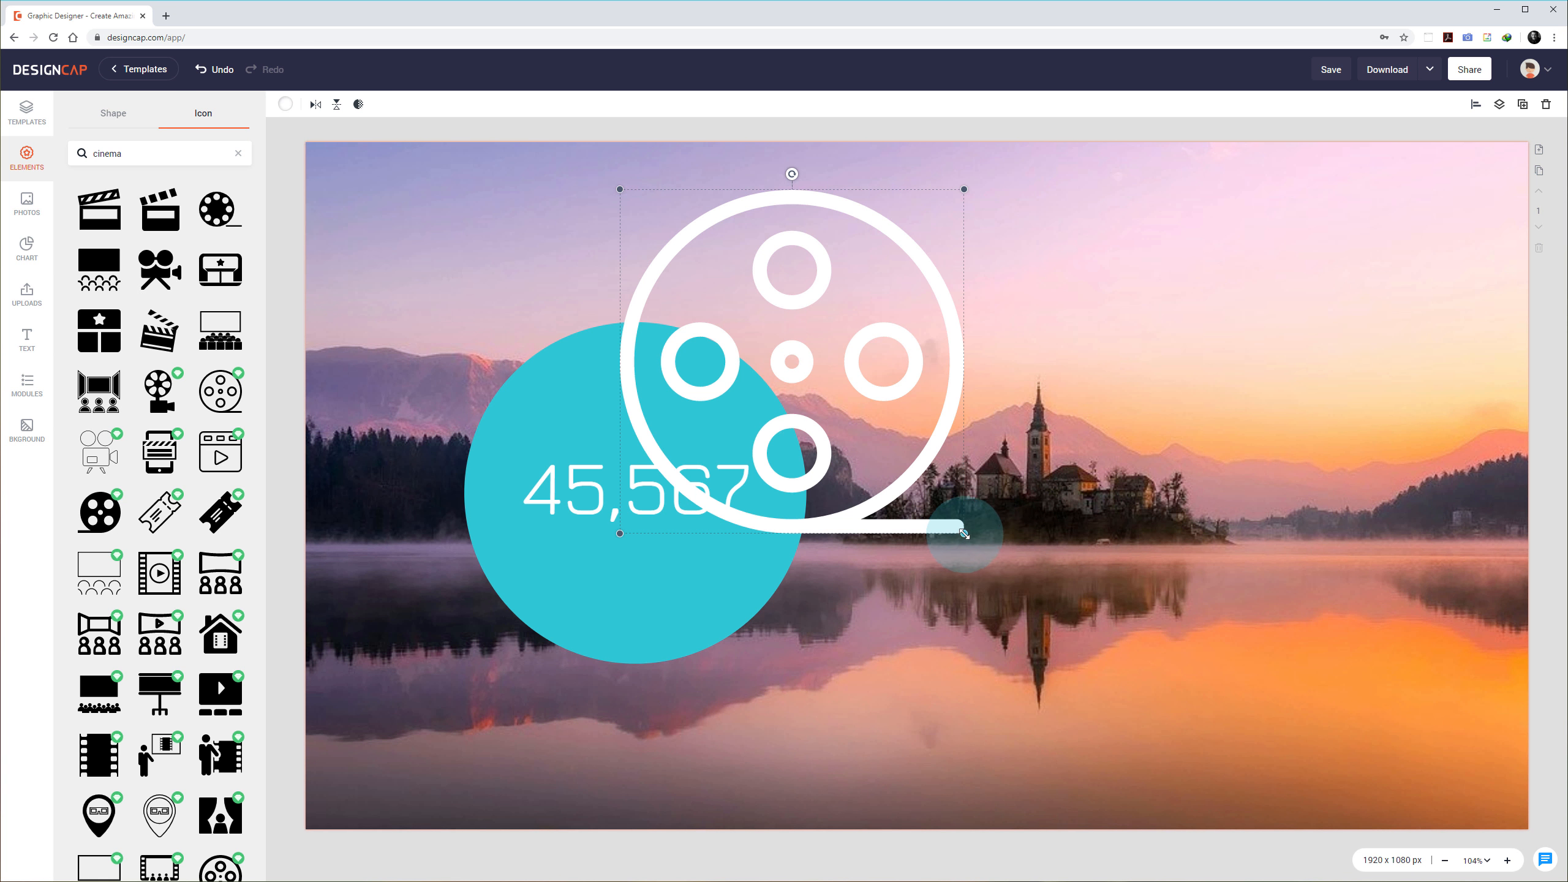
# Step: Shrink the film reel icon and centre it in the turquoise circle above the 45,567 text, lowering the text slightly
pyautogui.moveTo(963, 533); pyautogui.dragTo(743, 289)
pyautogui.moveTo(697, 212)
pyautogui.mouseDown()
pyautogui.moveTo(696, 325)
pyautogui.moveTo(708, 280)
pyautogui.moveTo(649, 239)
pyautogui.moveTo(676, 230)
pyautogui.mouseUp()
pyautogui.moveTo(696, 221); pyautogui.dragTo(679, 199)
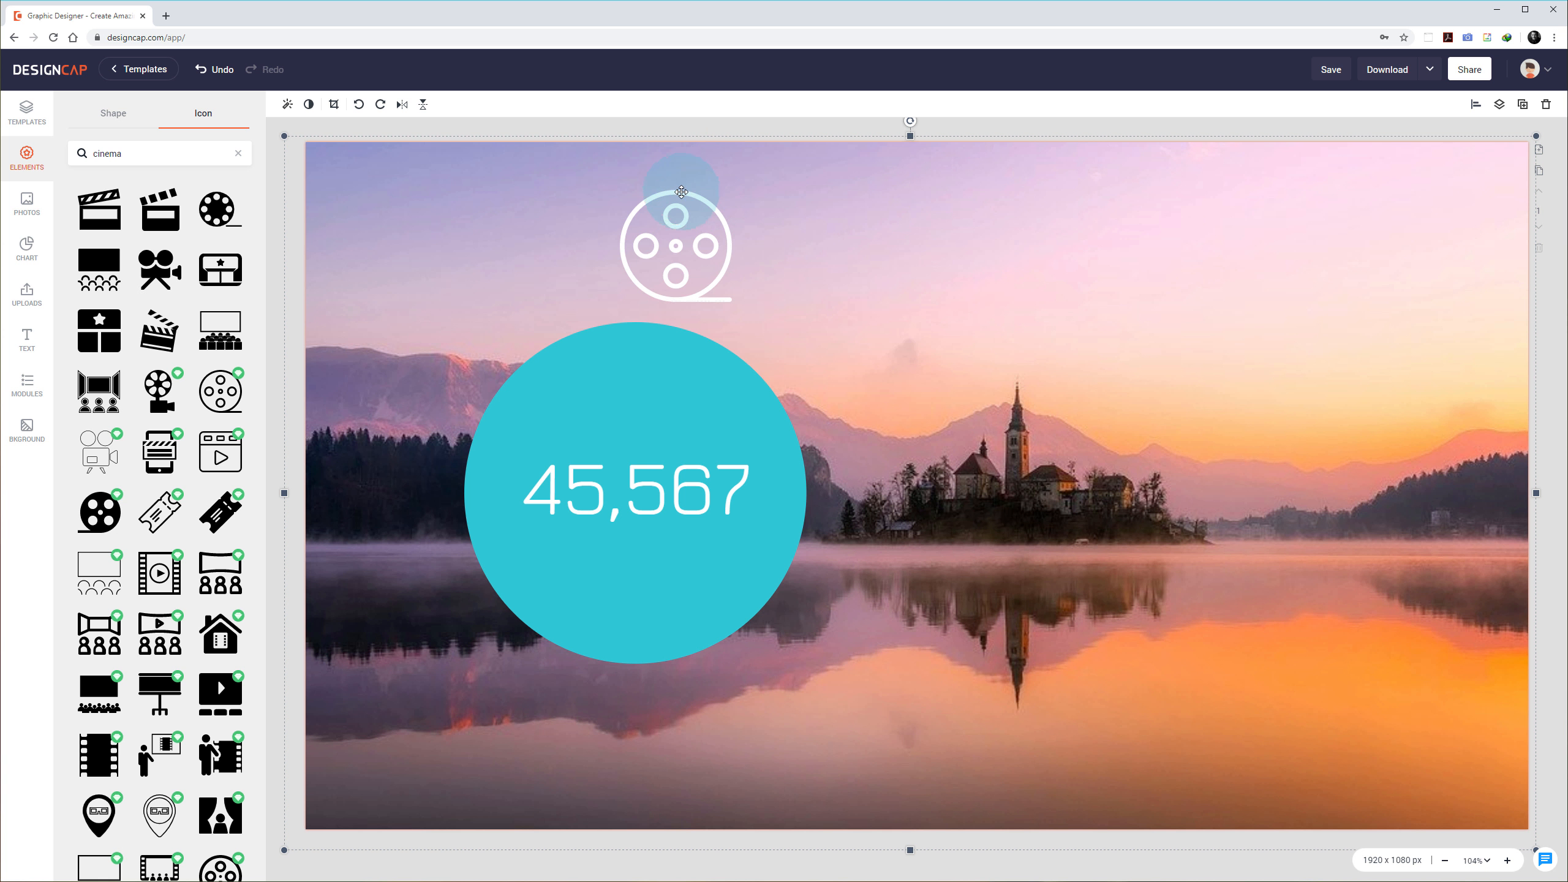
pyautogui.click(681, 192)
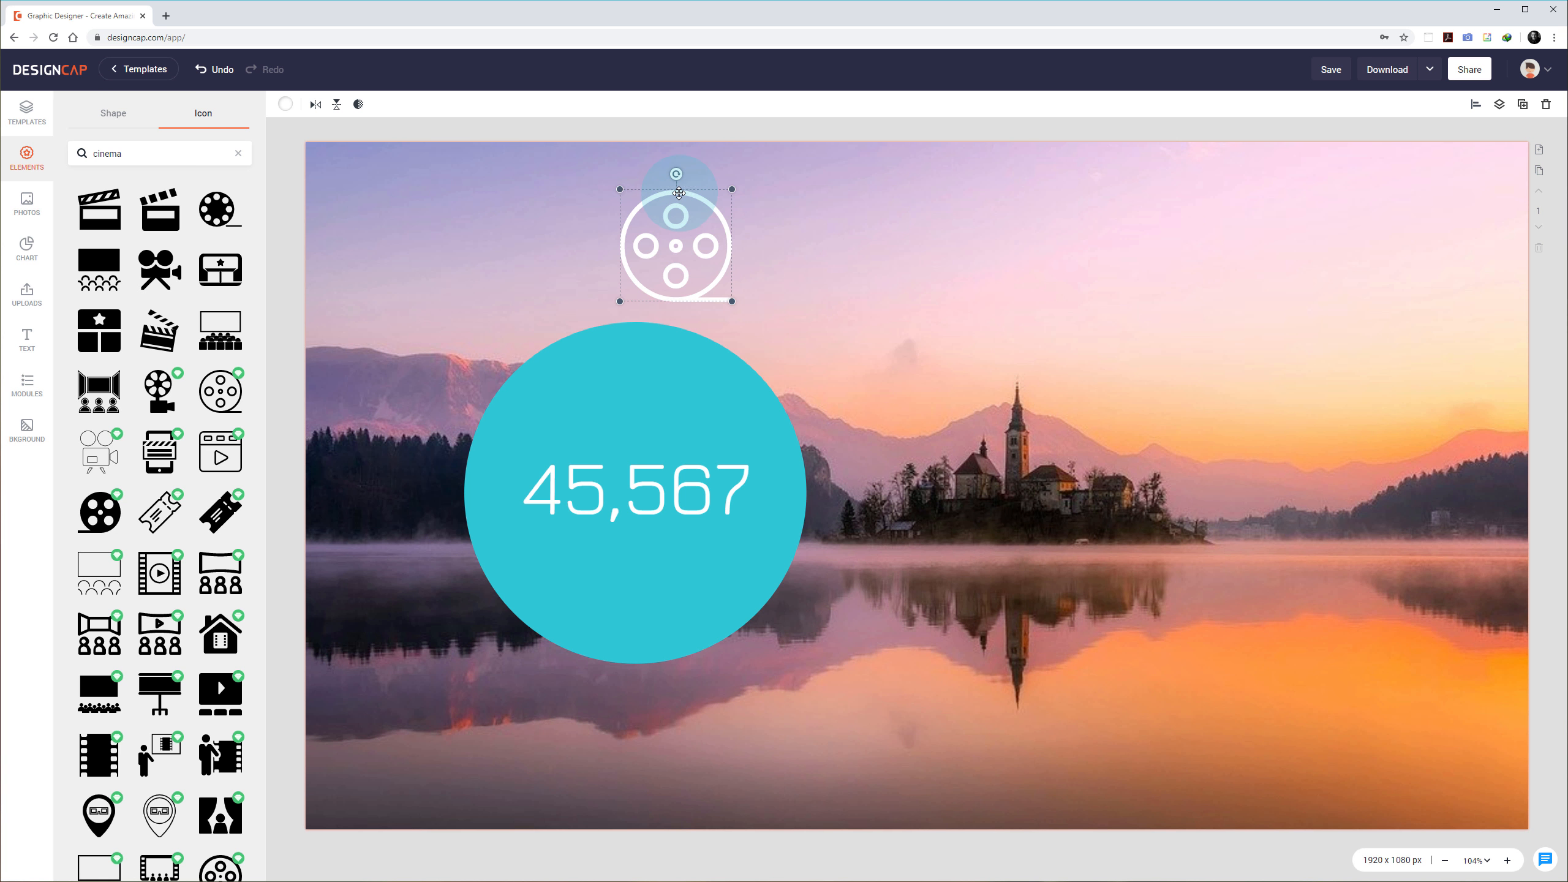
pyautogui.moveTo(678, 192); pyautogui.dragTo(638, 353)
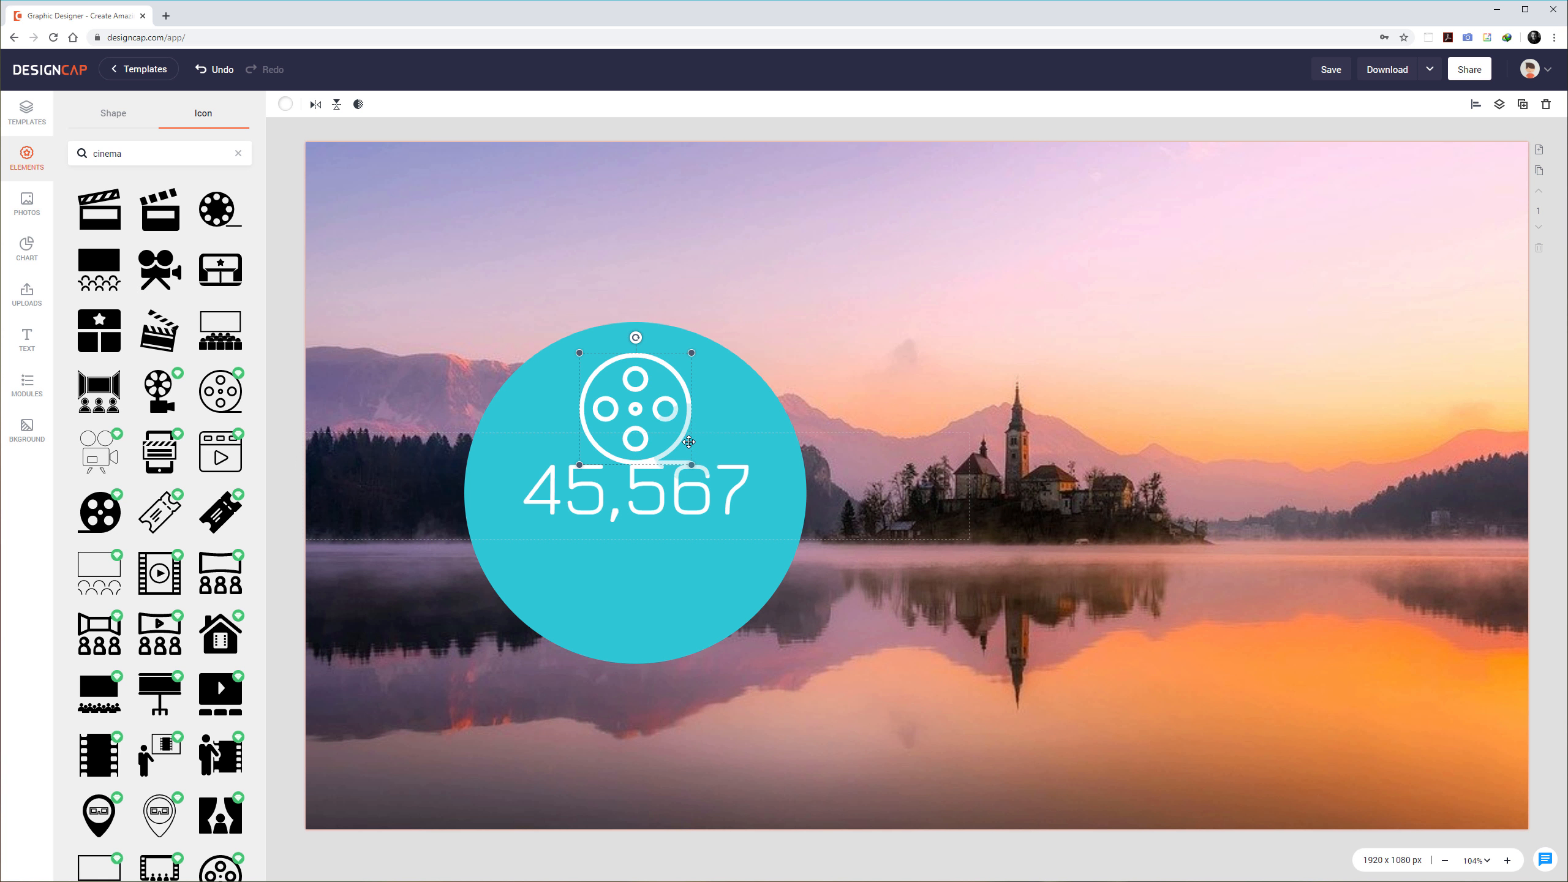
pyautogui.moveTo(691, 462); pyautogui.dragTo(678, 529)
pyautogui.moveTo(626, 407); pyautogui.dragTo(633, 425)
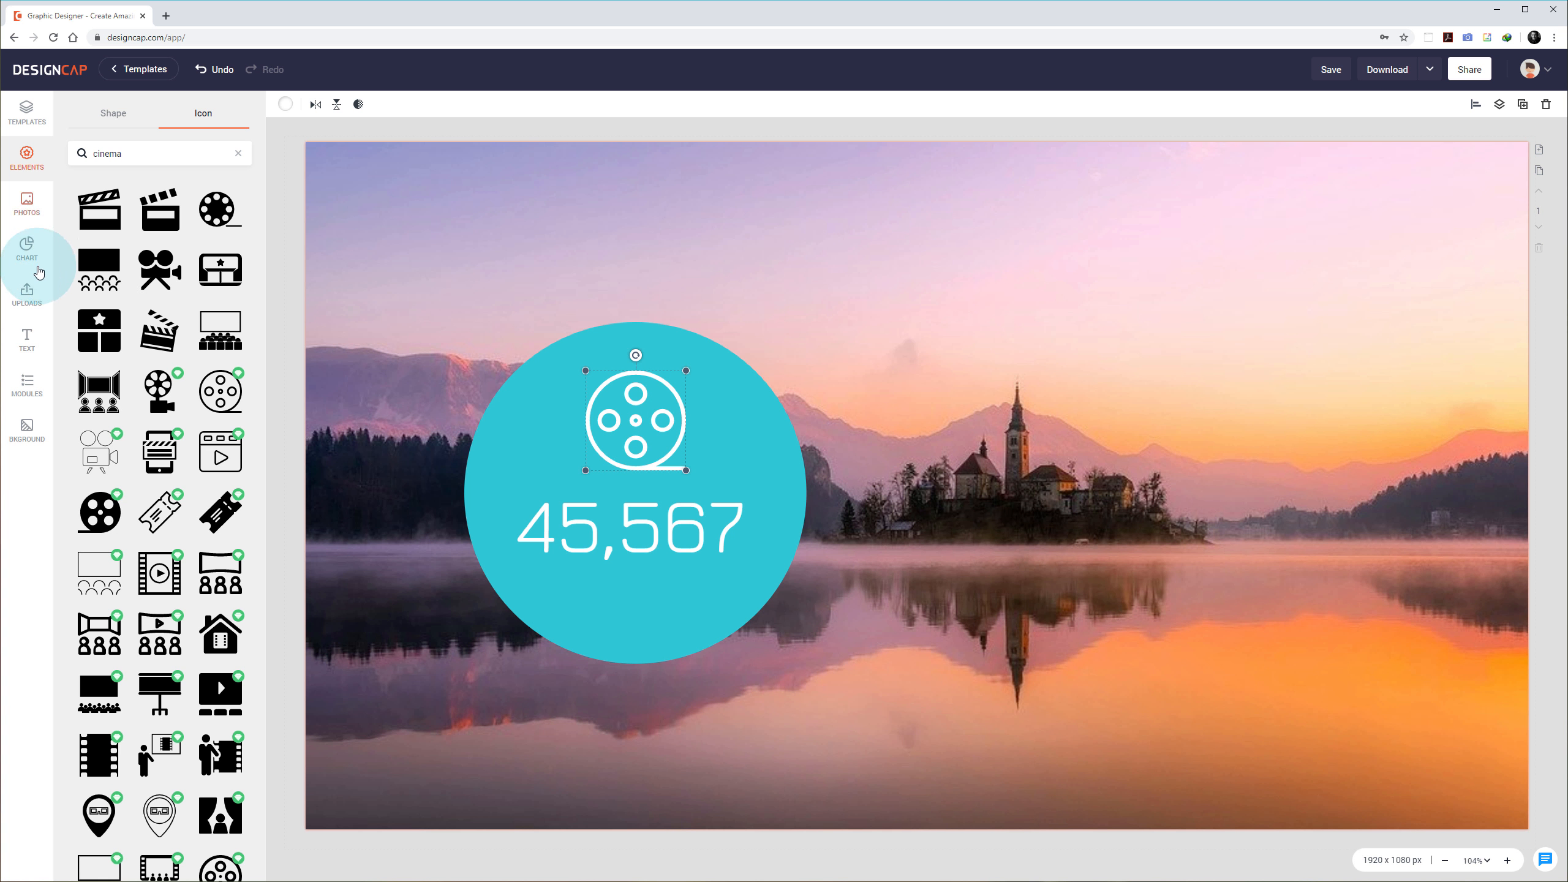
# Step: Add a solid dark square and enlarge it to cover the slide from just beyond the circle to the right edge
pyautogui.click(114, 112)
pyautogui.moveTo(105, 316); pyautogui.dragTo(1068, 286)
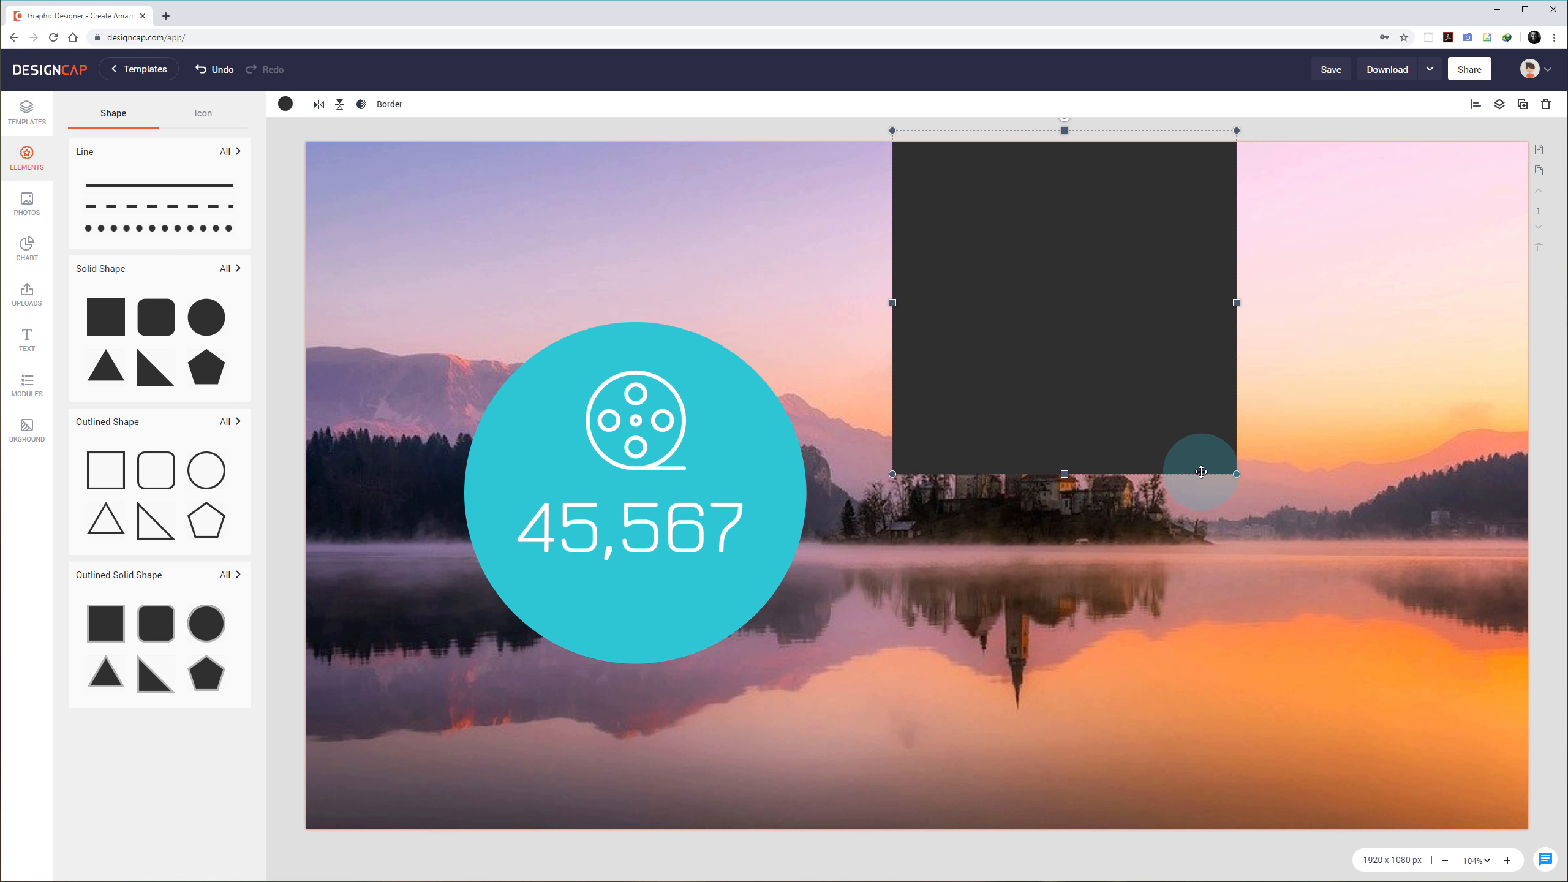
pyautogui.moveTo(1234, 471); pyautogui.dragTo(1566, 842)
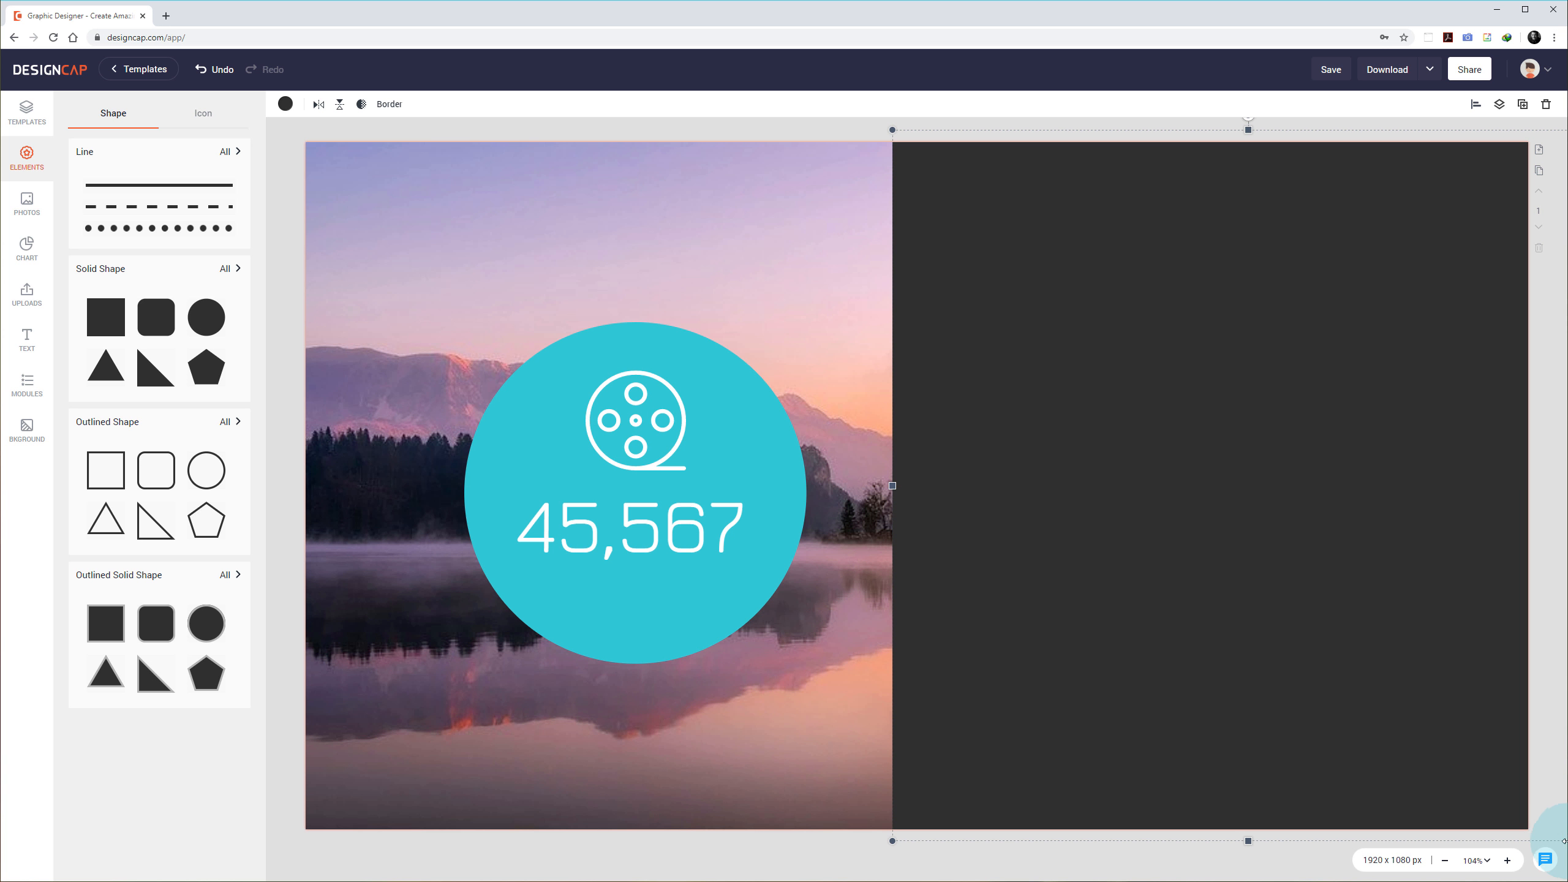
# Step: Add a heading reading SOMETHING HERE and align its text to the right
pyautogui.click(27, 339)
pyautogui.click(179, 119)
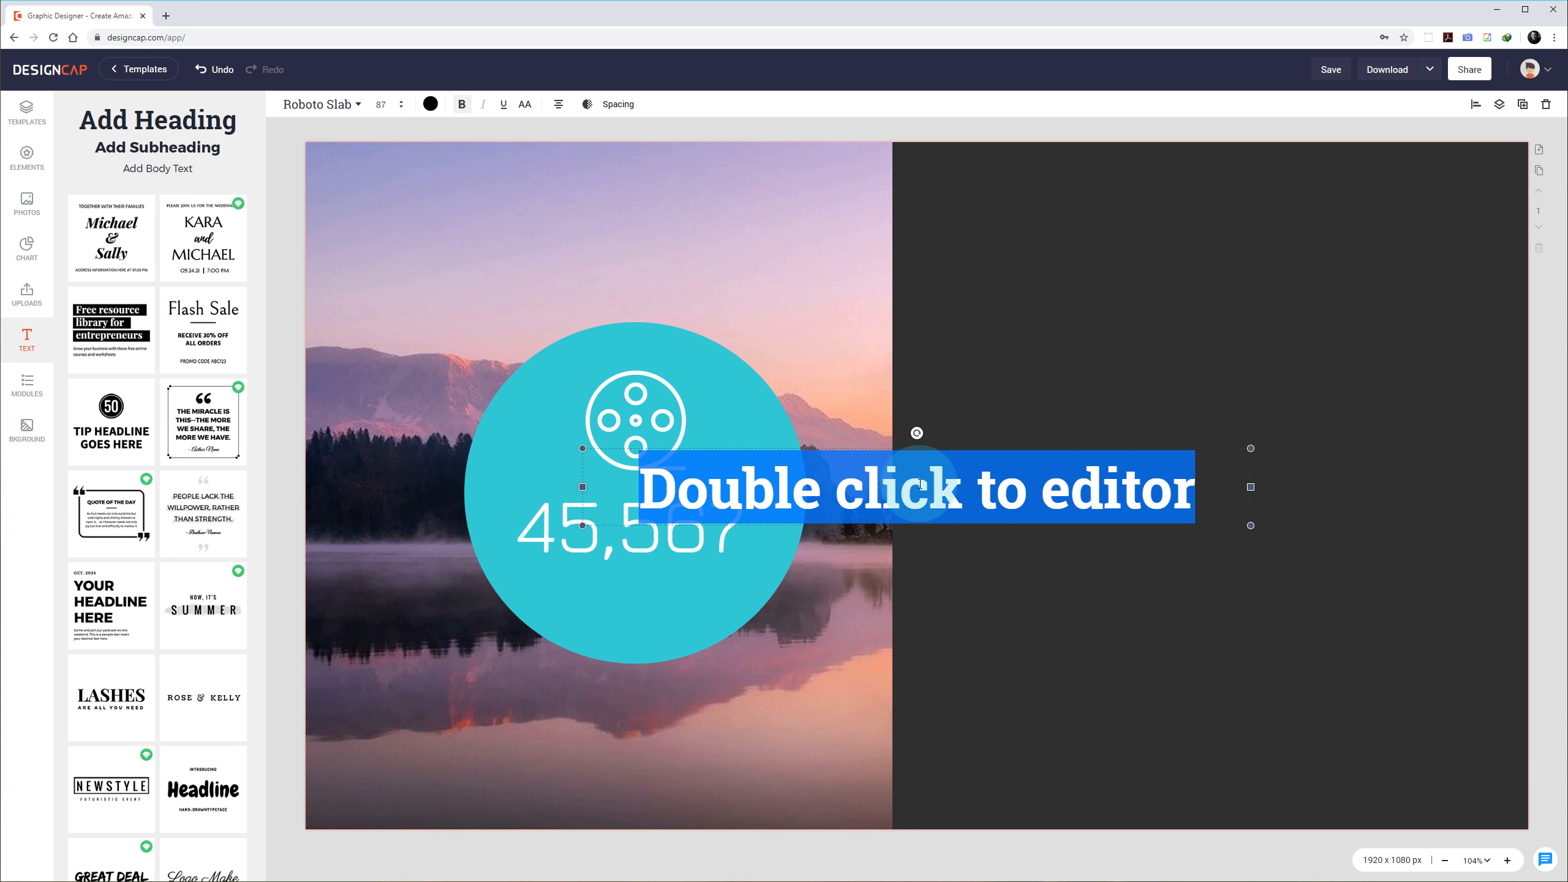
pyautogui.write('SOMETHING HERE')
pyautogui.click(558, 103)
pyautogui.click(535, 141)
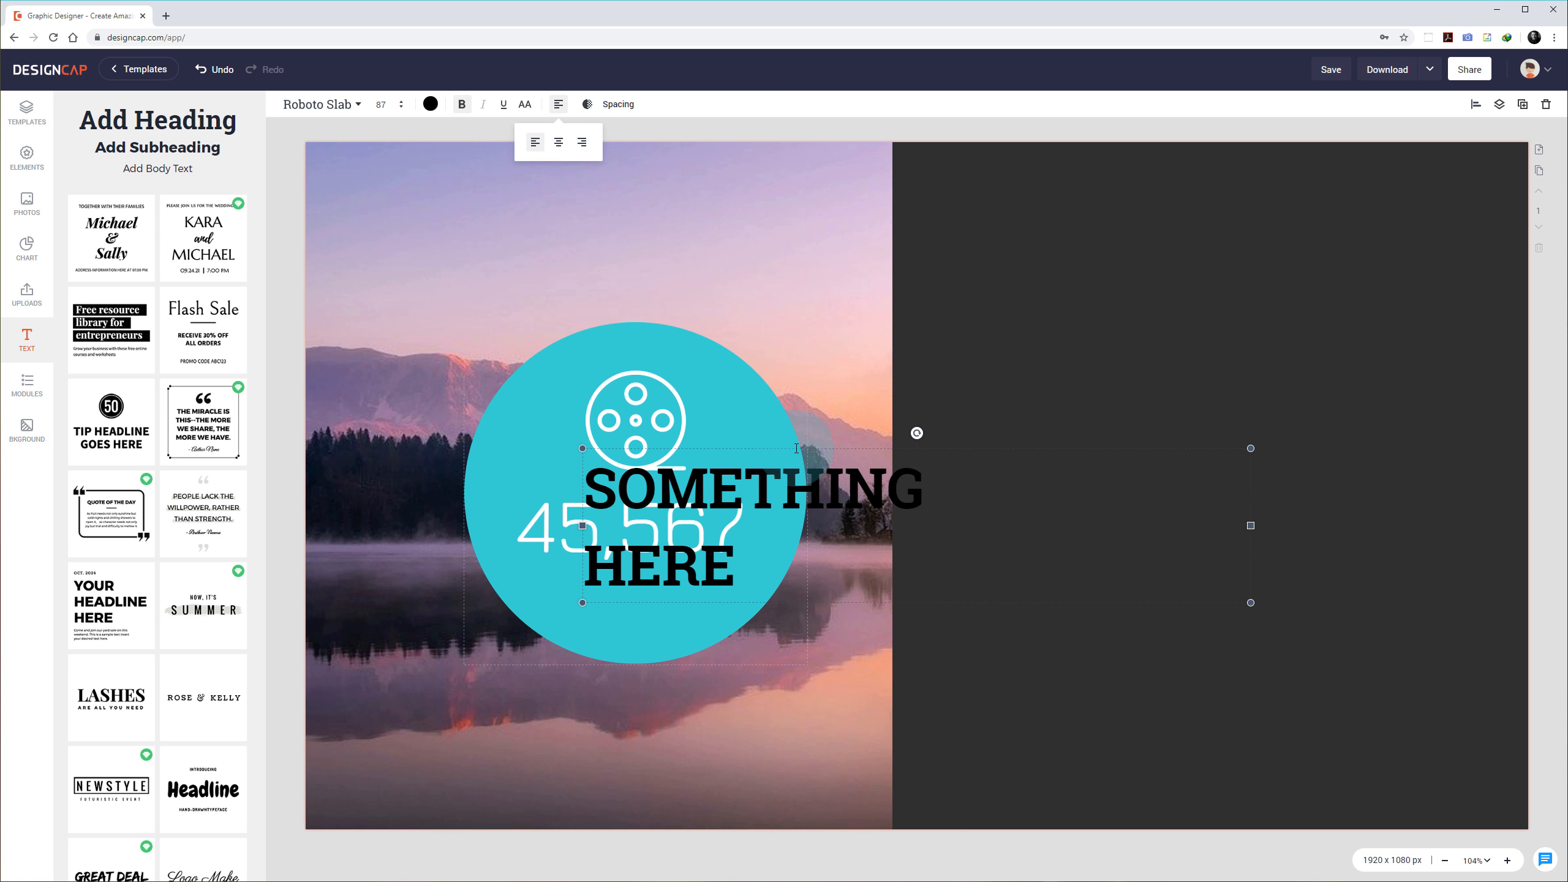
pyautogui.click(582, 141)
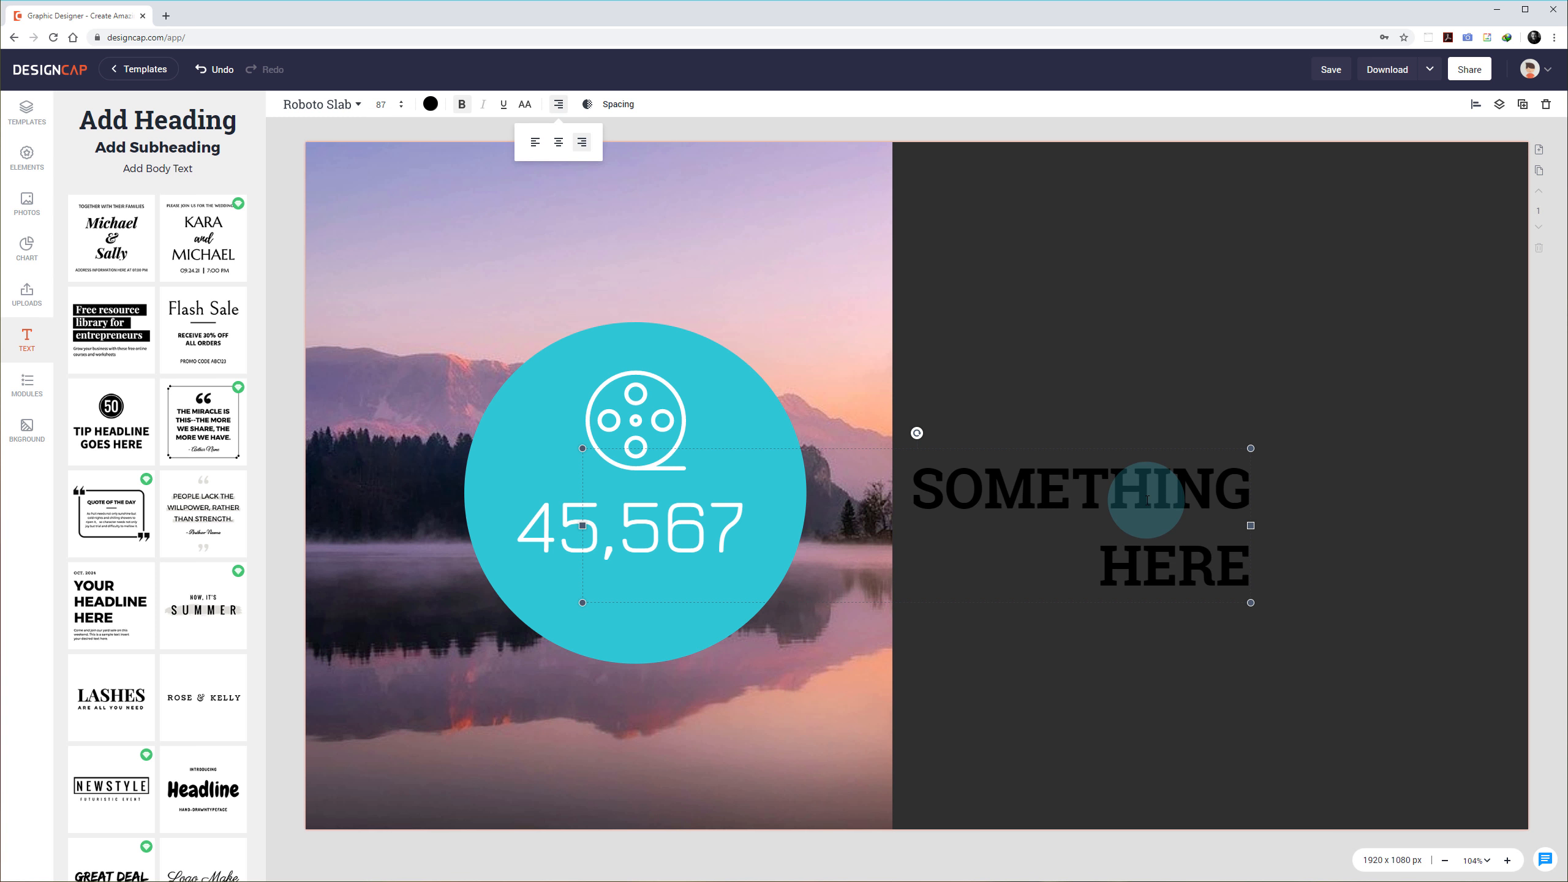
# Step: Set the SOMETHING HERE heading to font size 150 and colour it white
pyautogui.click(1150, 498)
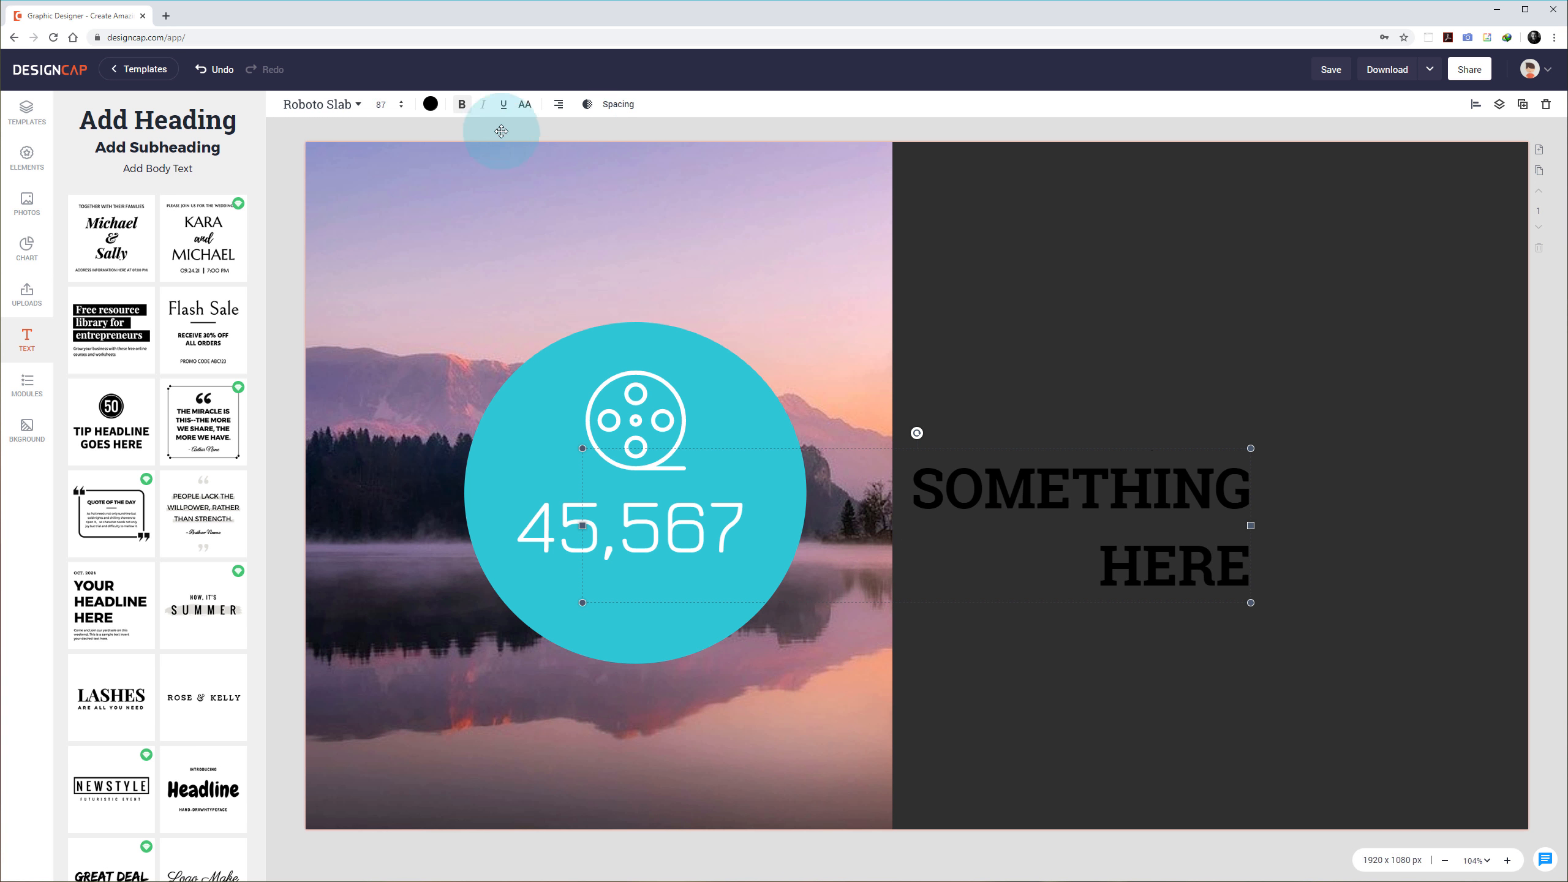
pyautogui.click(377, 103)
pyautogui.doubleClick(377, 102)
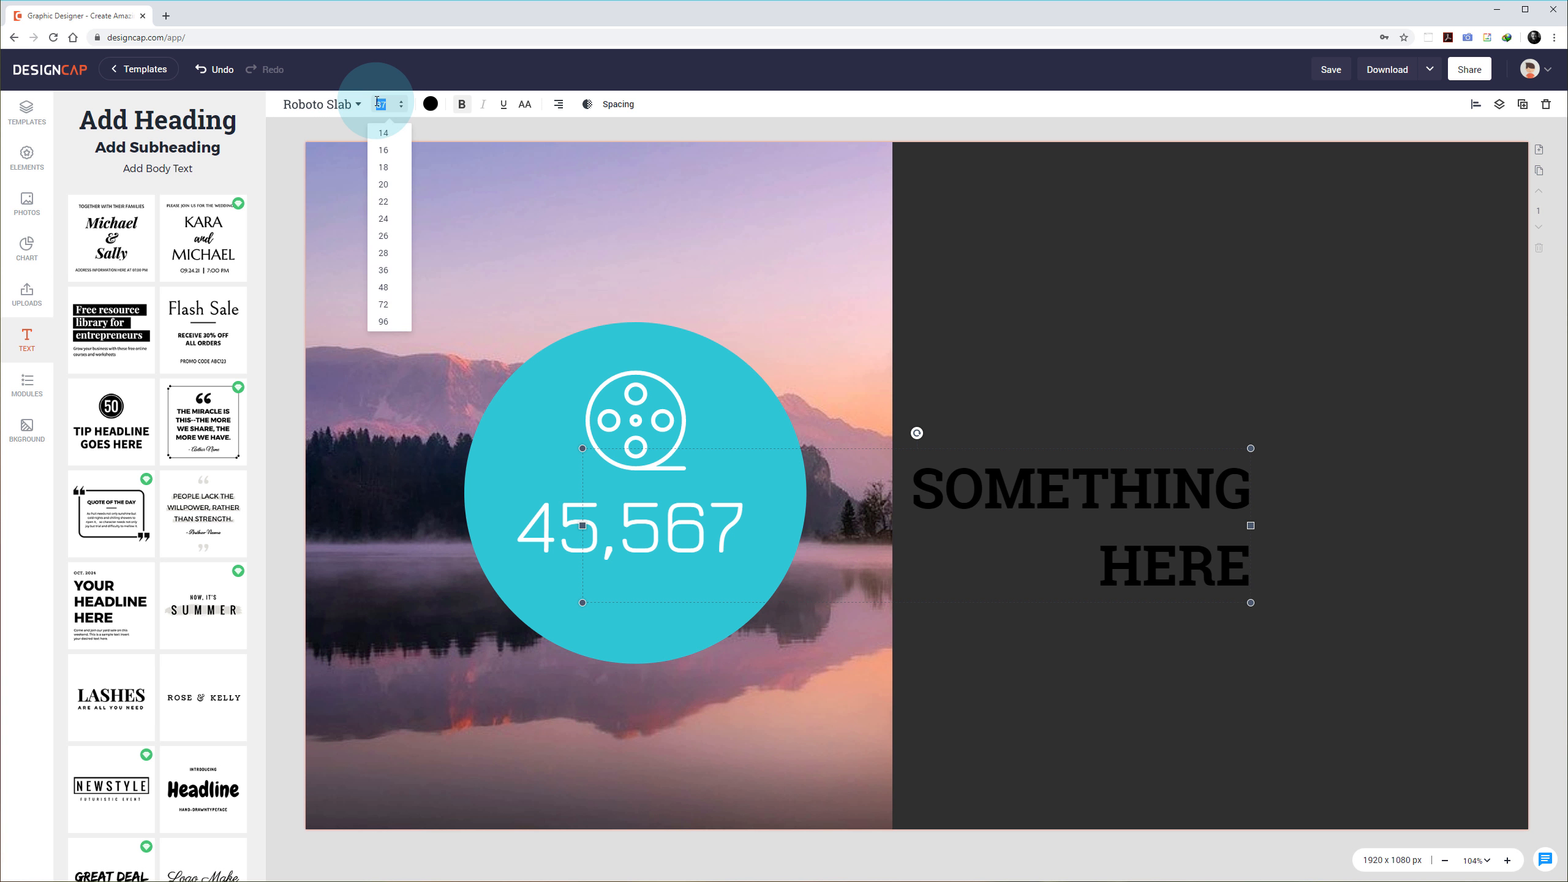
pyautogui.write('150')
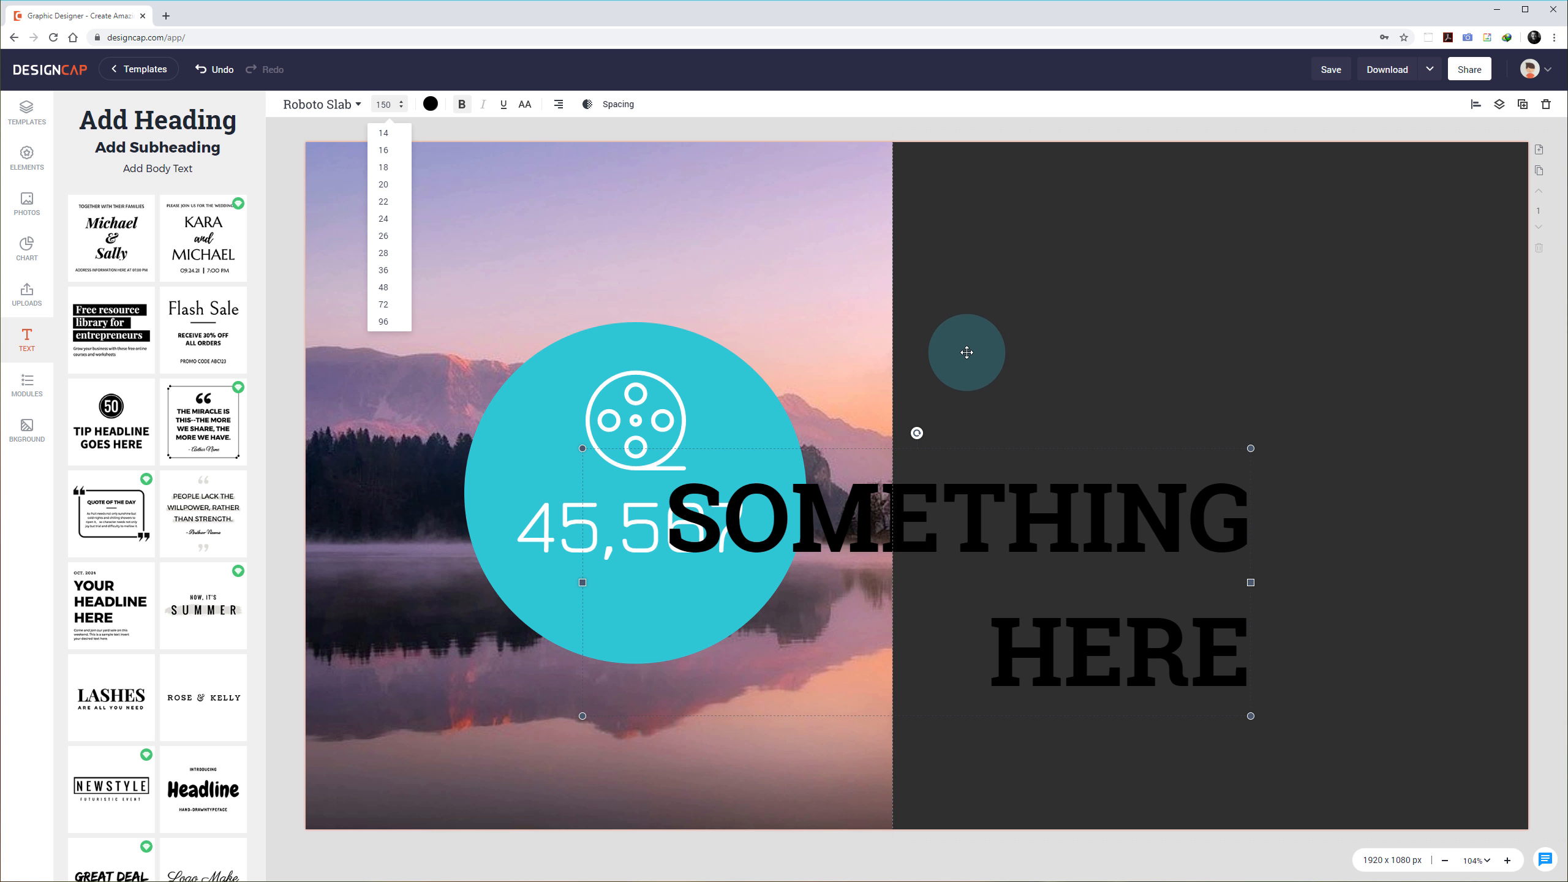
pyautogui.click(430, 103)
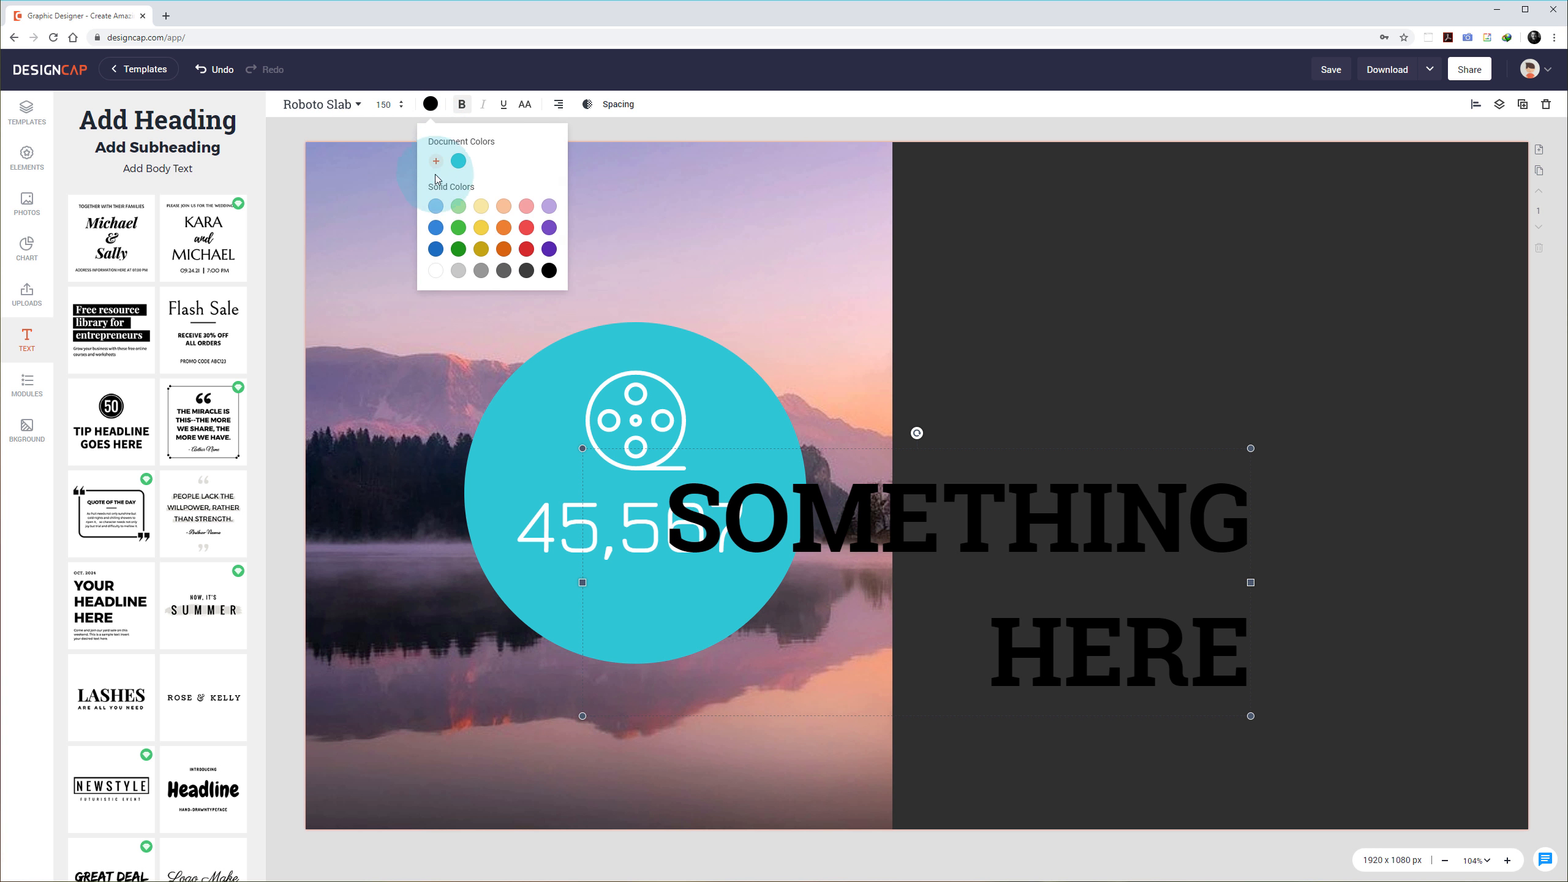
pyautogui.click(436, 271)
# Step: Change the SOMETHING HERE heading's font to Dosis and move it to the upper part of the dark rectangle
pyautogui.click(334, 103)
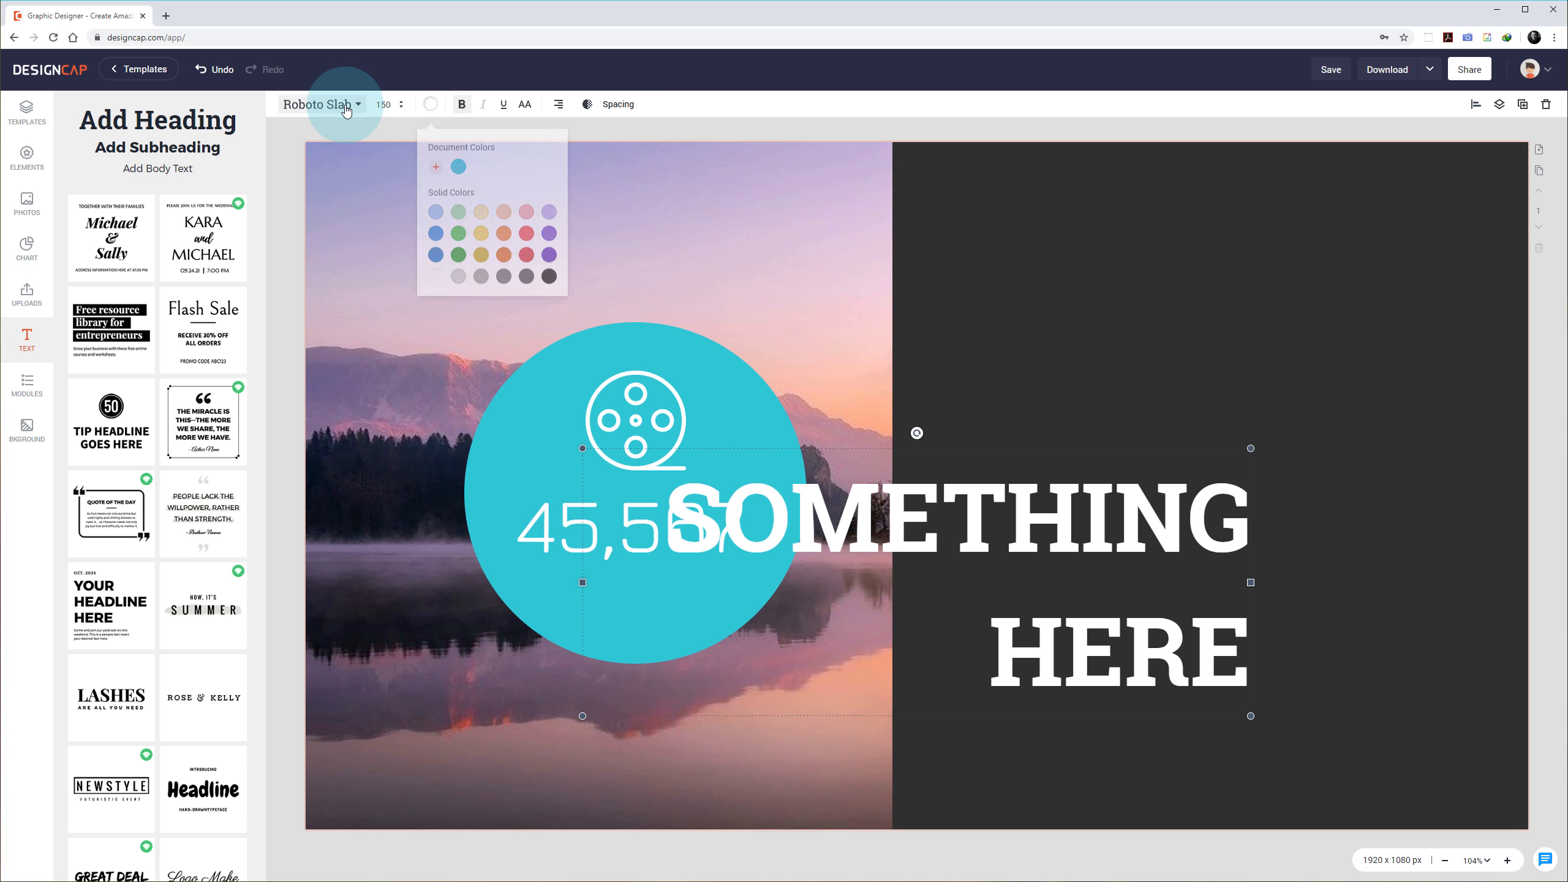
pyautogui.click(334, 144)
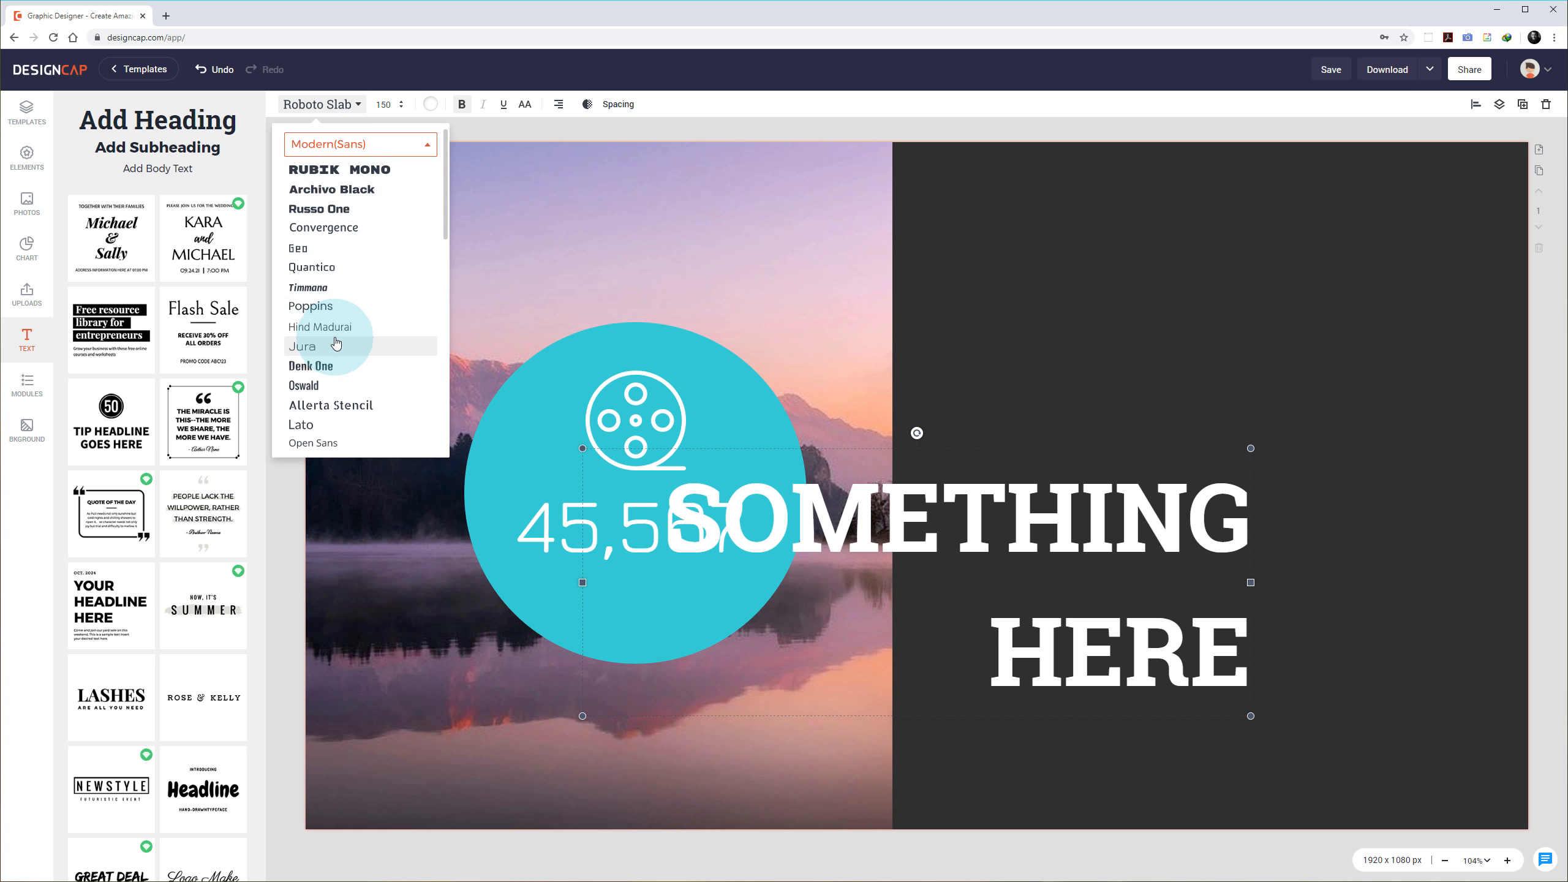
pyautogui.scroll(-4, 337, 340)
pyautogui.scroll(-1, 340, 344)
pyautogui.click(340, 340)
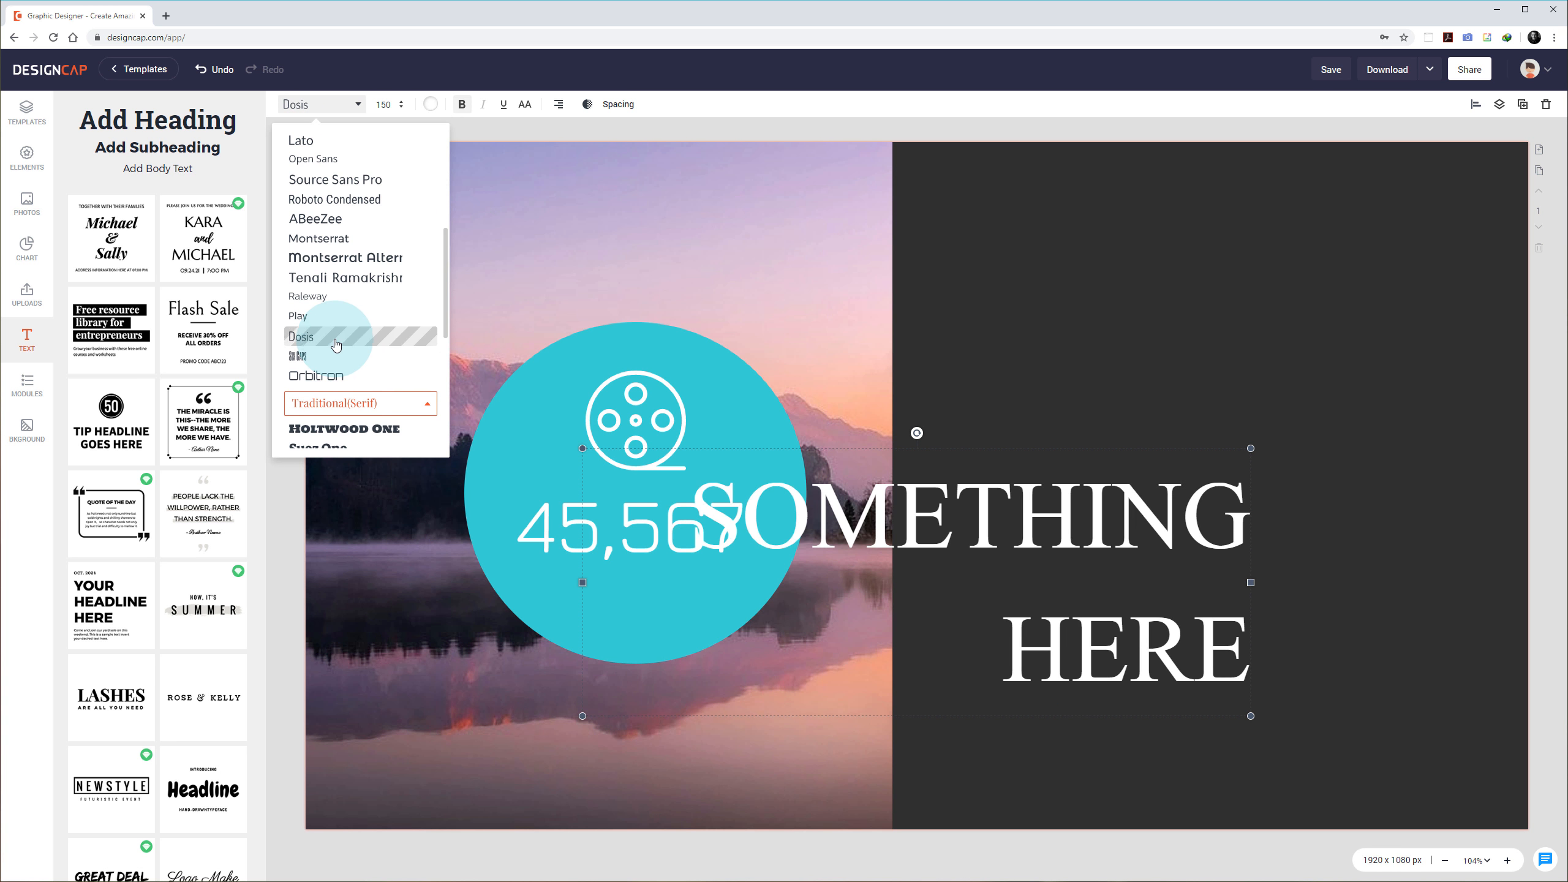
pyautogui.click(1092, 521)
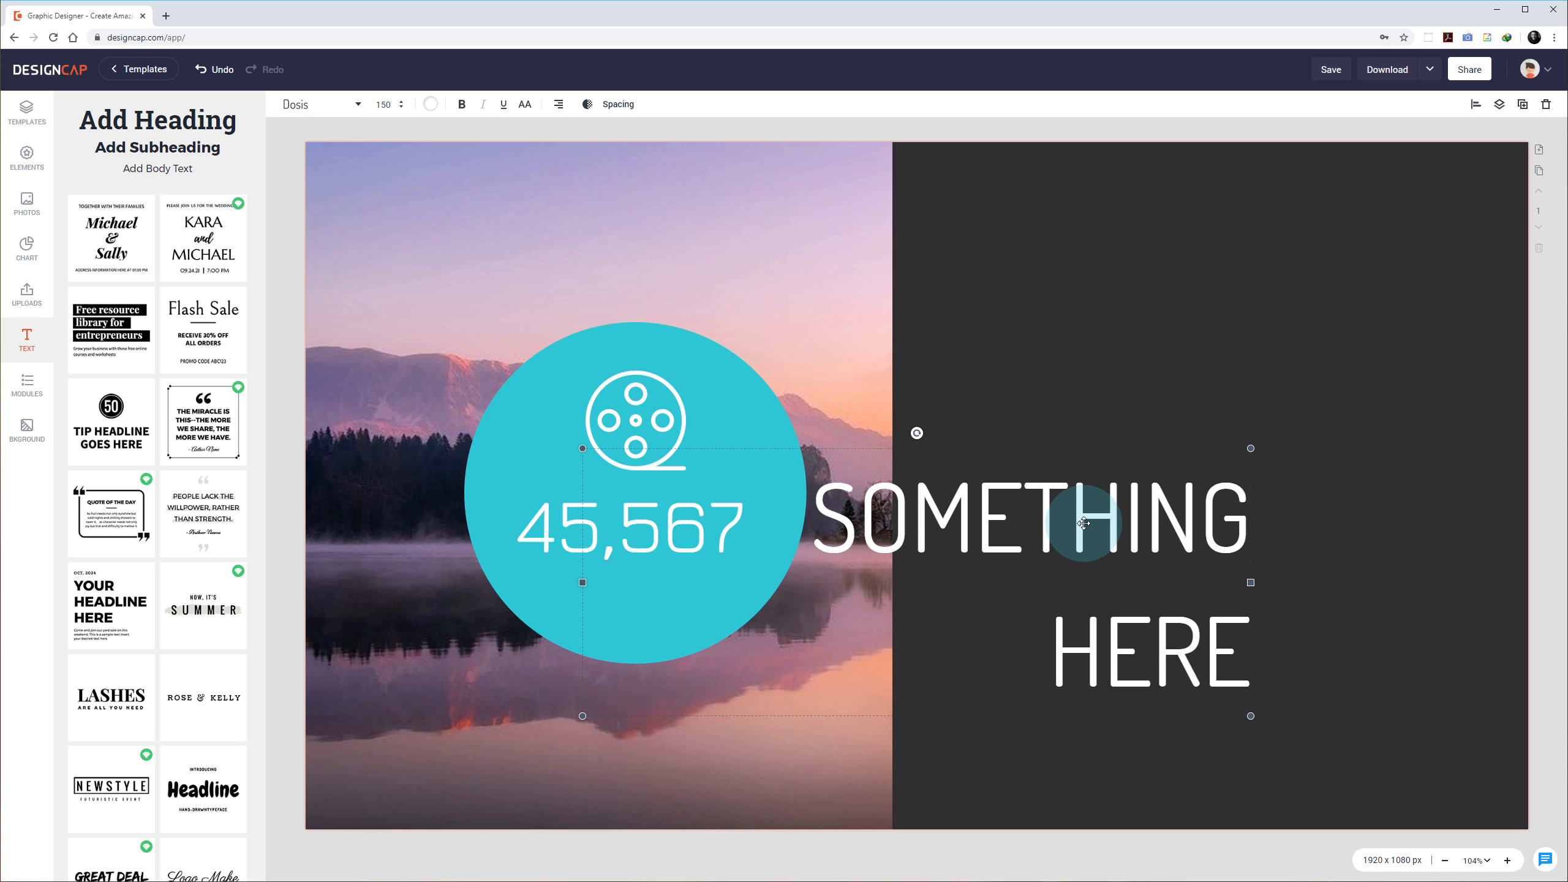
pyautogui.moveTo(1115, 528); pyautogui.dragTo(1300, 259)
# Step: Lower the dark rectangle's opacity slightly so the background photo shows through
pyautogui.click(1039, 596)
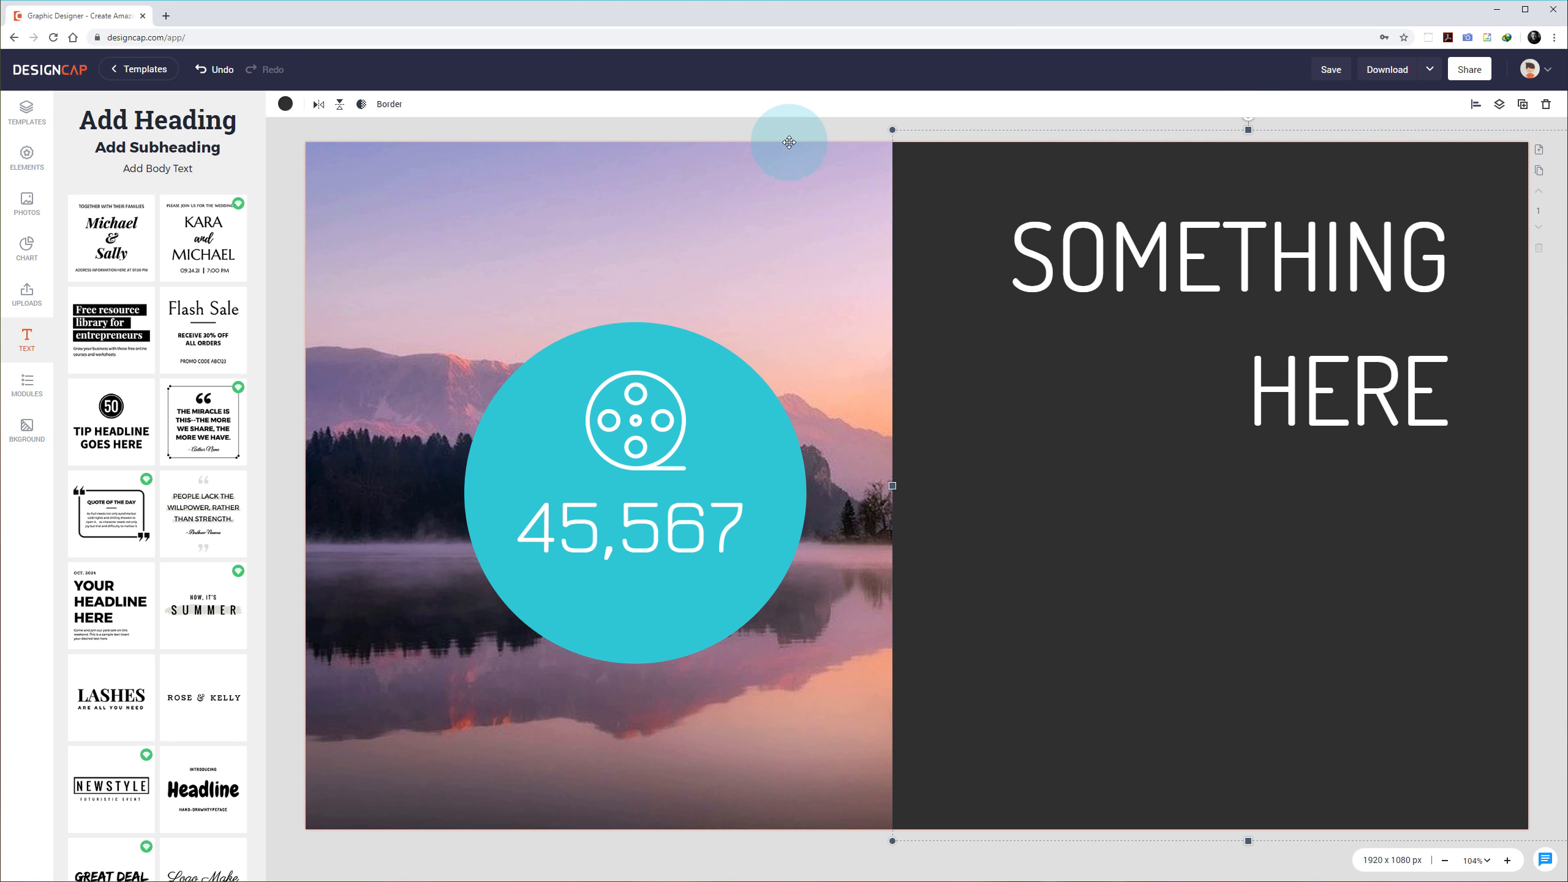
pyautogui.click(361, 106)
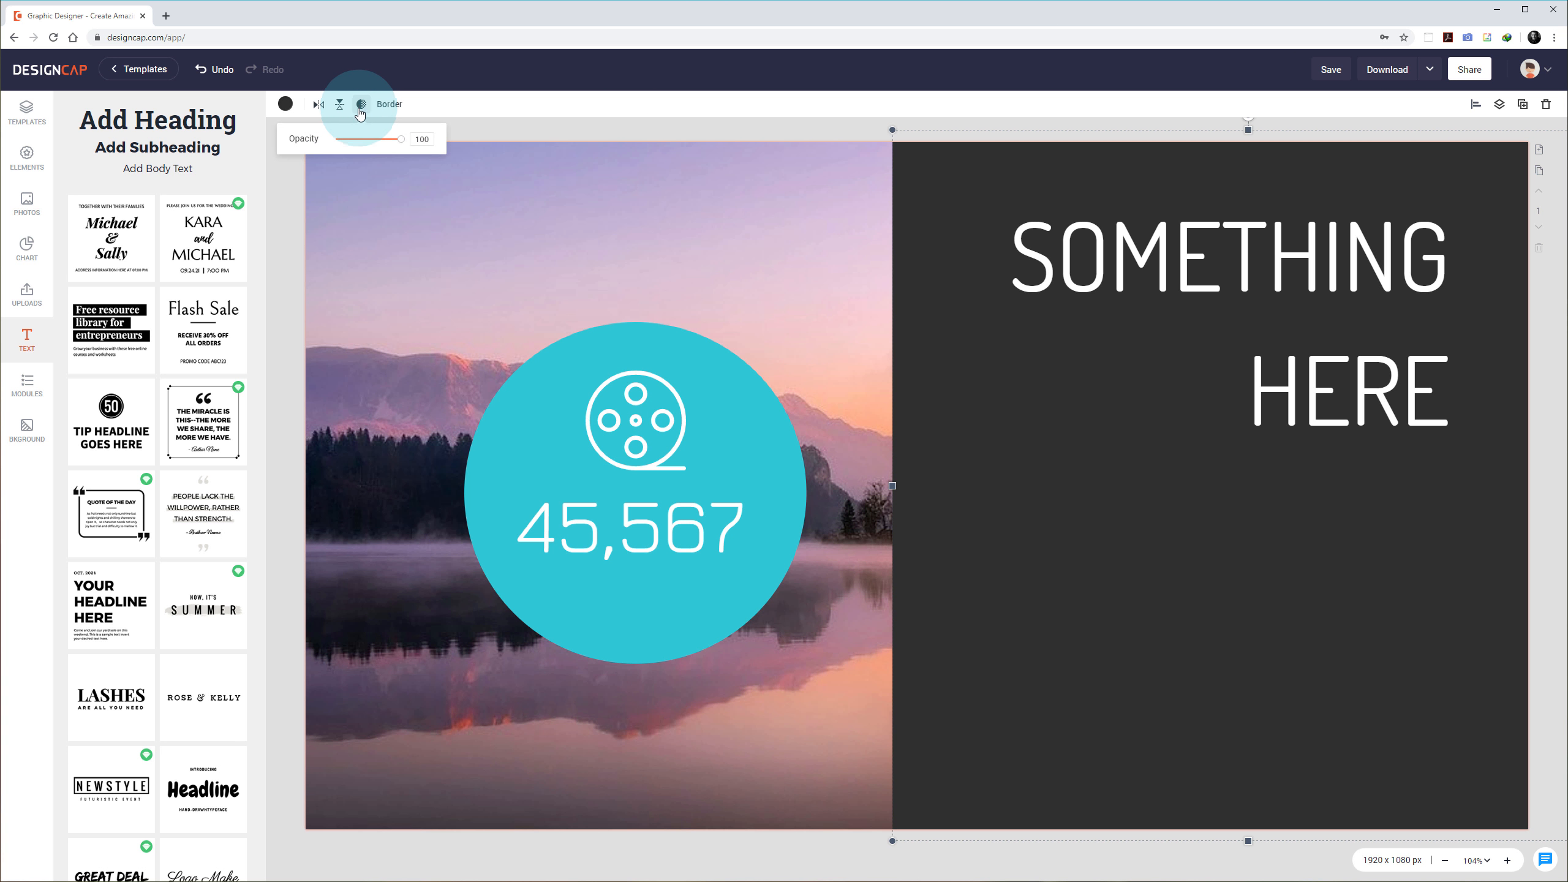
pyautogui.moveTo(401, 145); pyautogui.dragTo(389, 147)
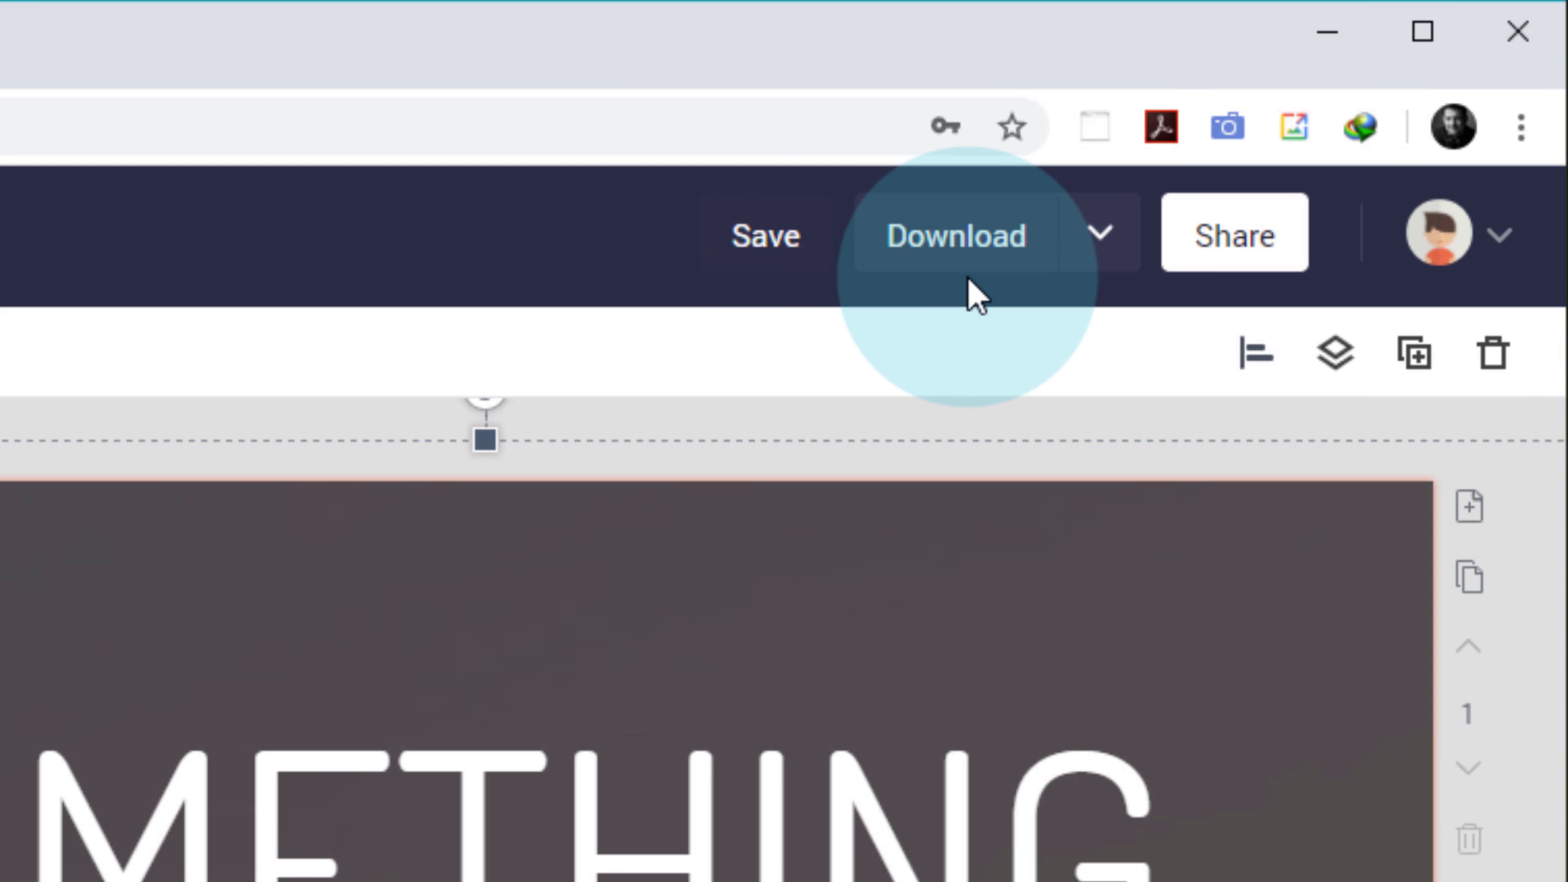
# Step: Review the download options, choosing the PNG format and checking the available sizes with Small kept
pyautogui.click(1096, 242)
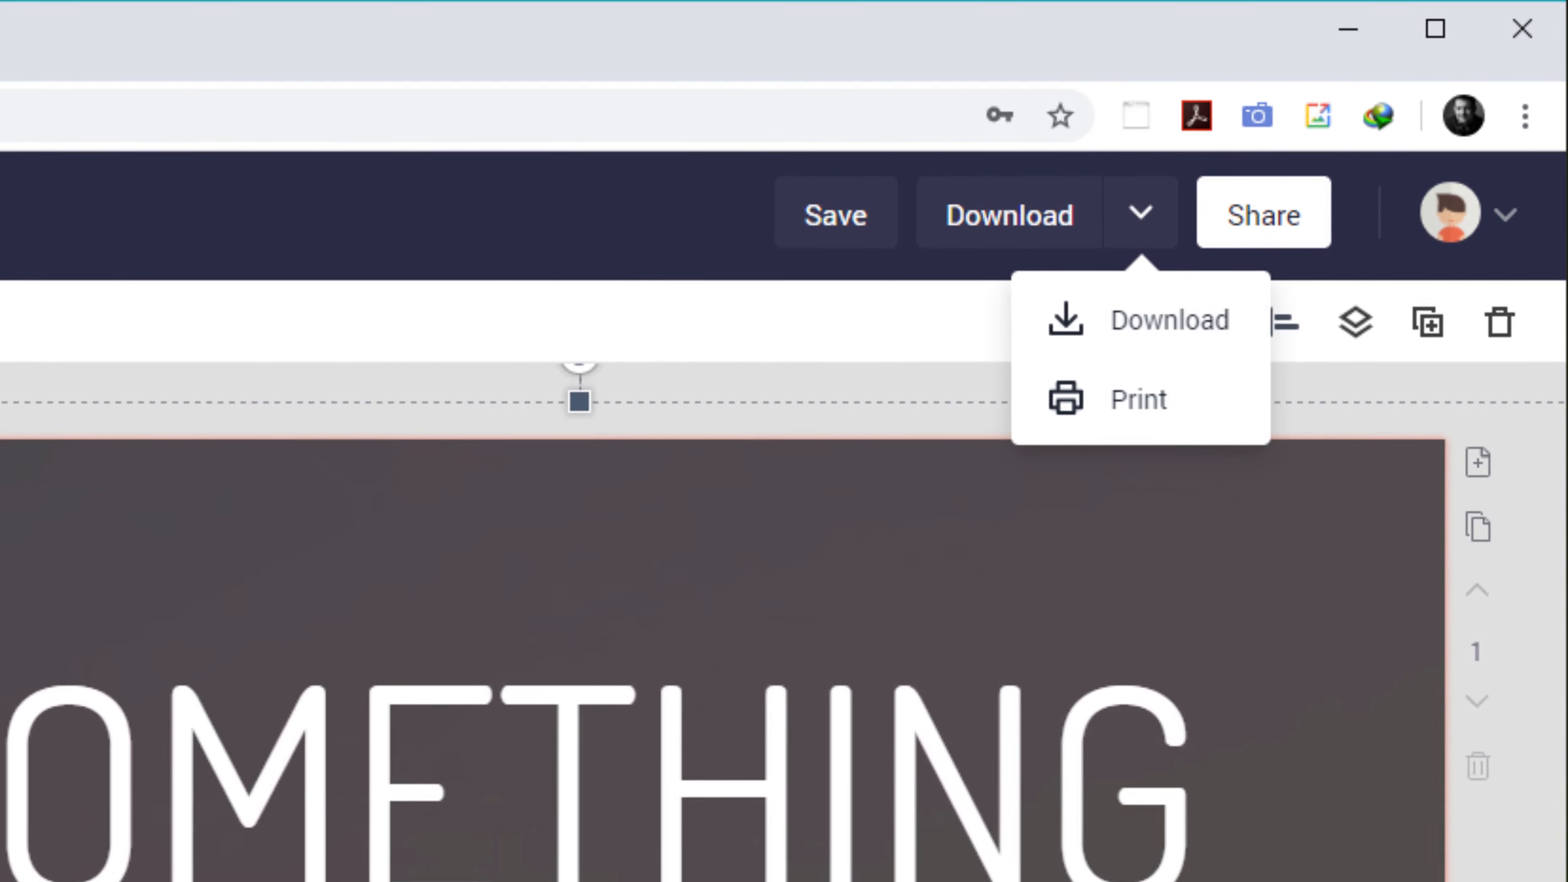
pyautogui.click(1169, 306)
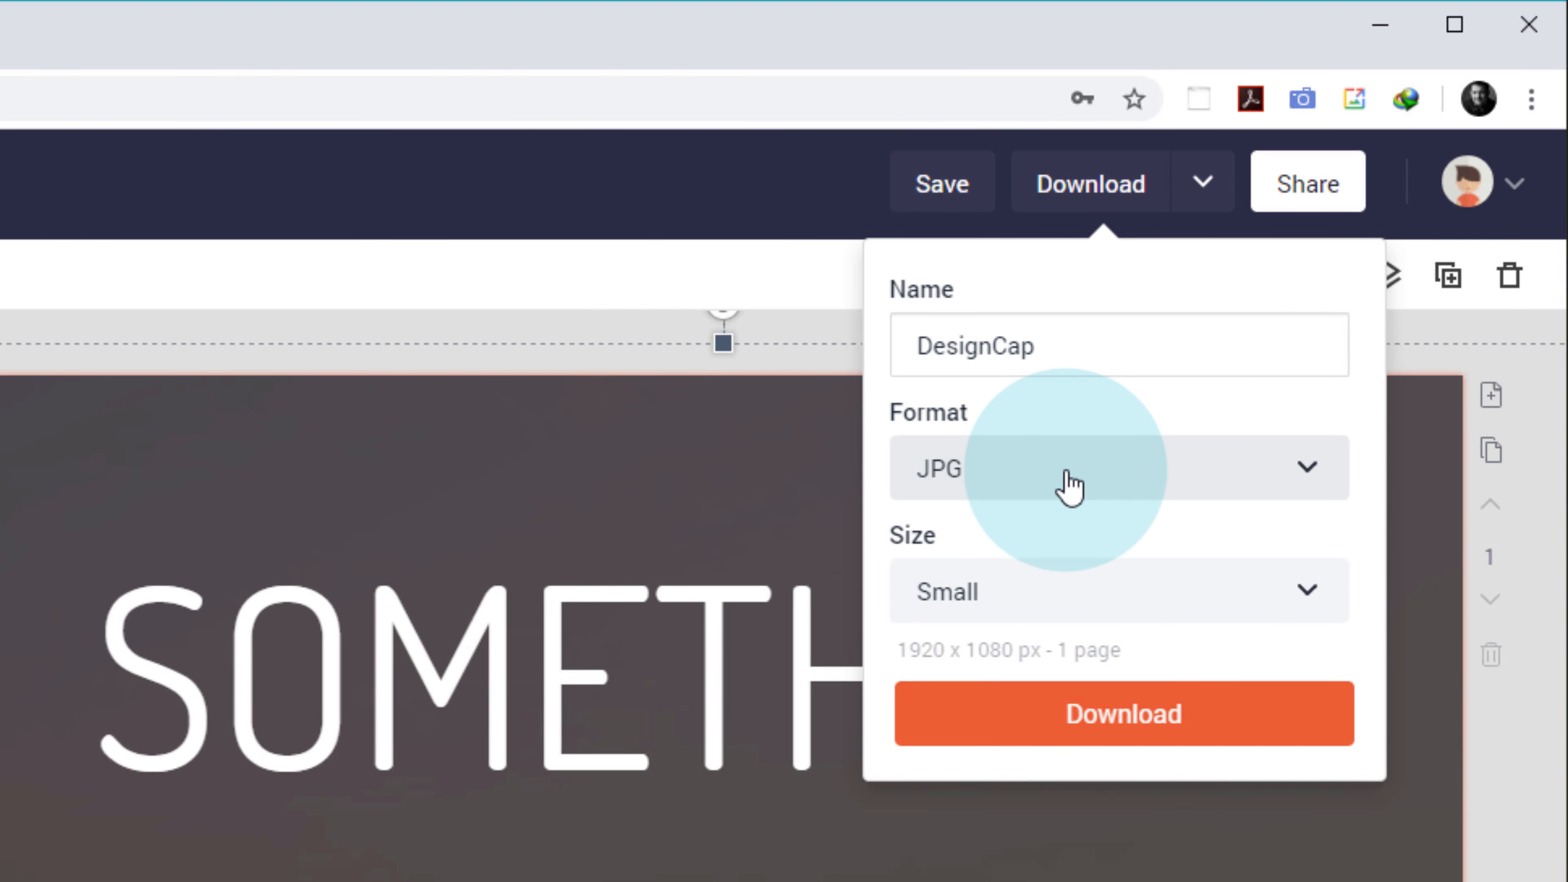
pyautogui.click(1068, 487)
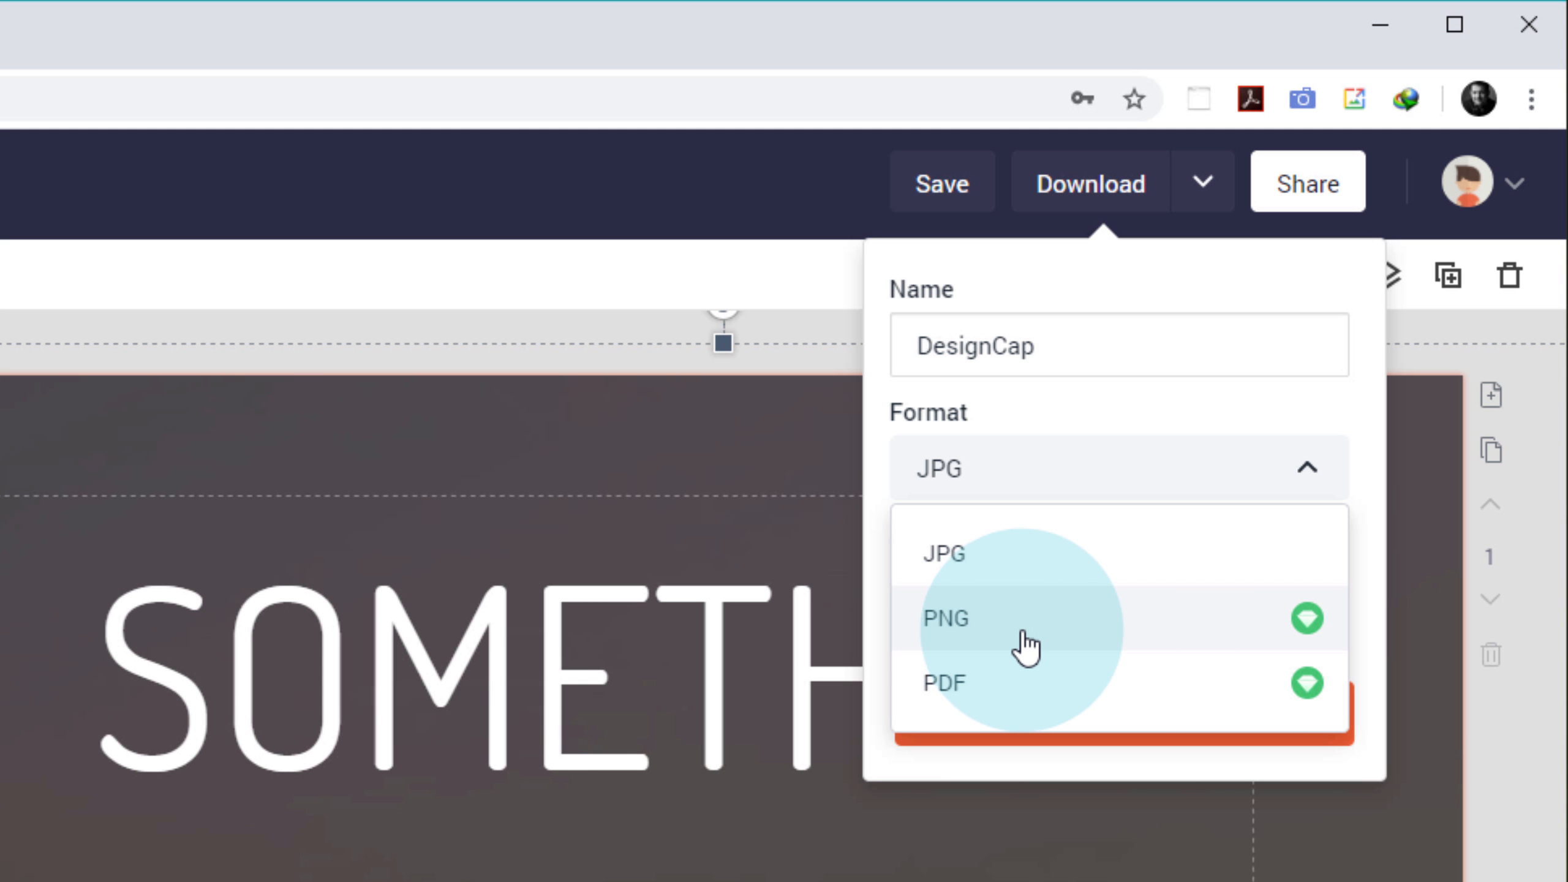
pyautogui.click(1063, 611)
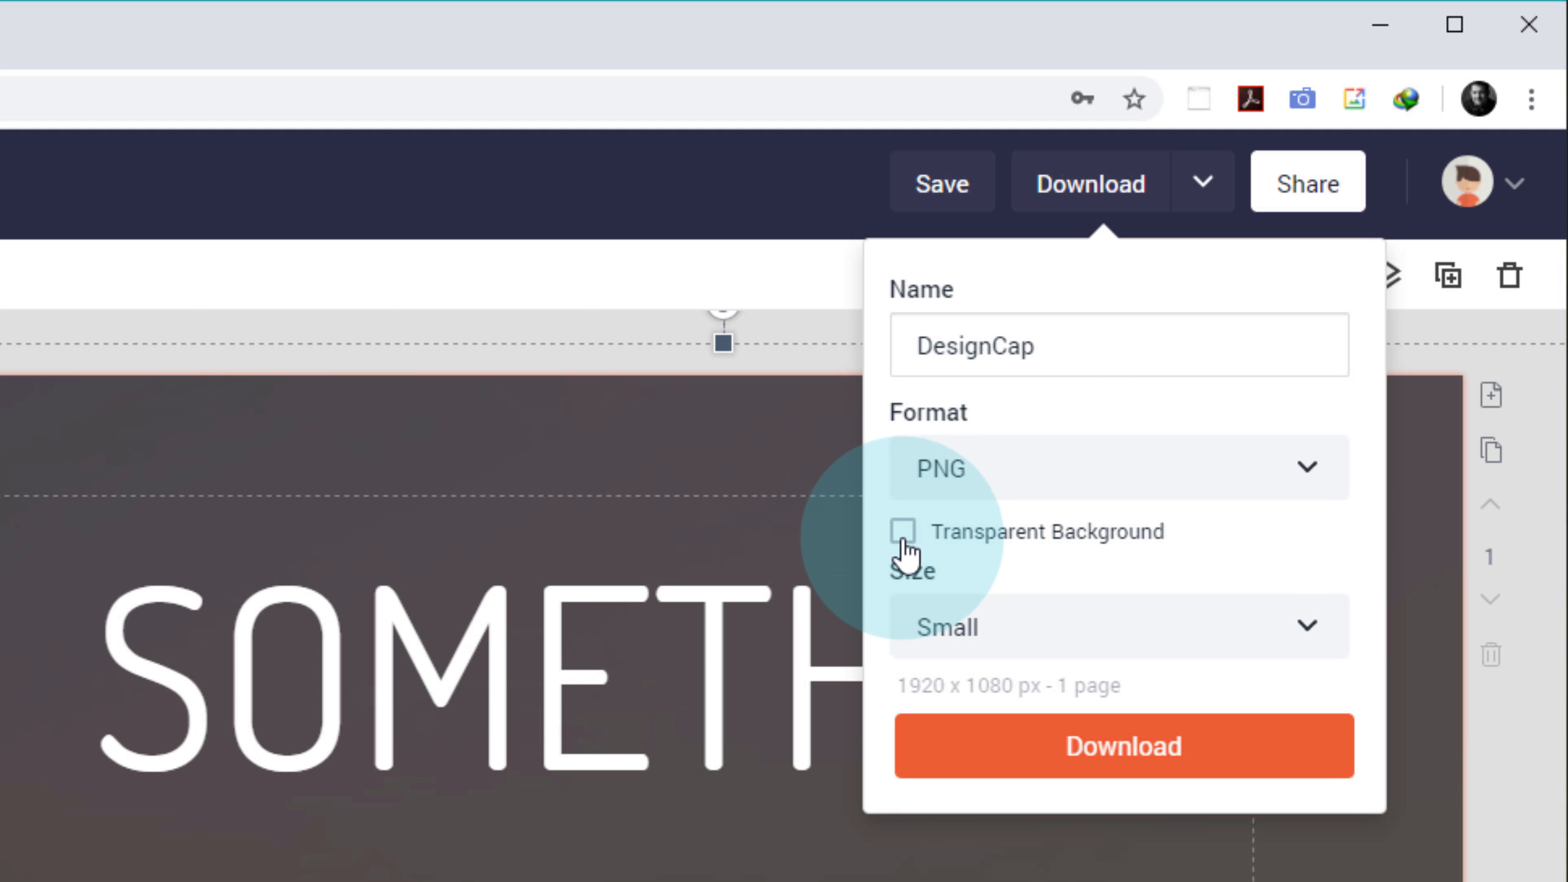
pyautogui.click(1306, 641)
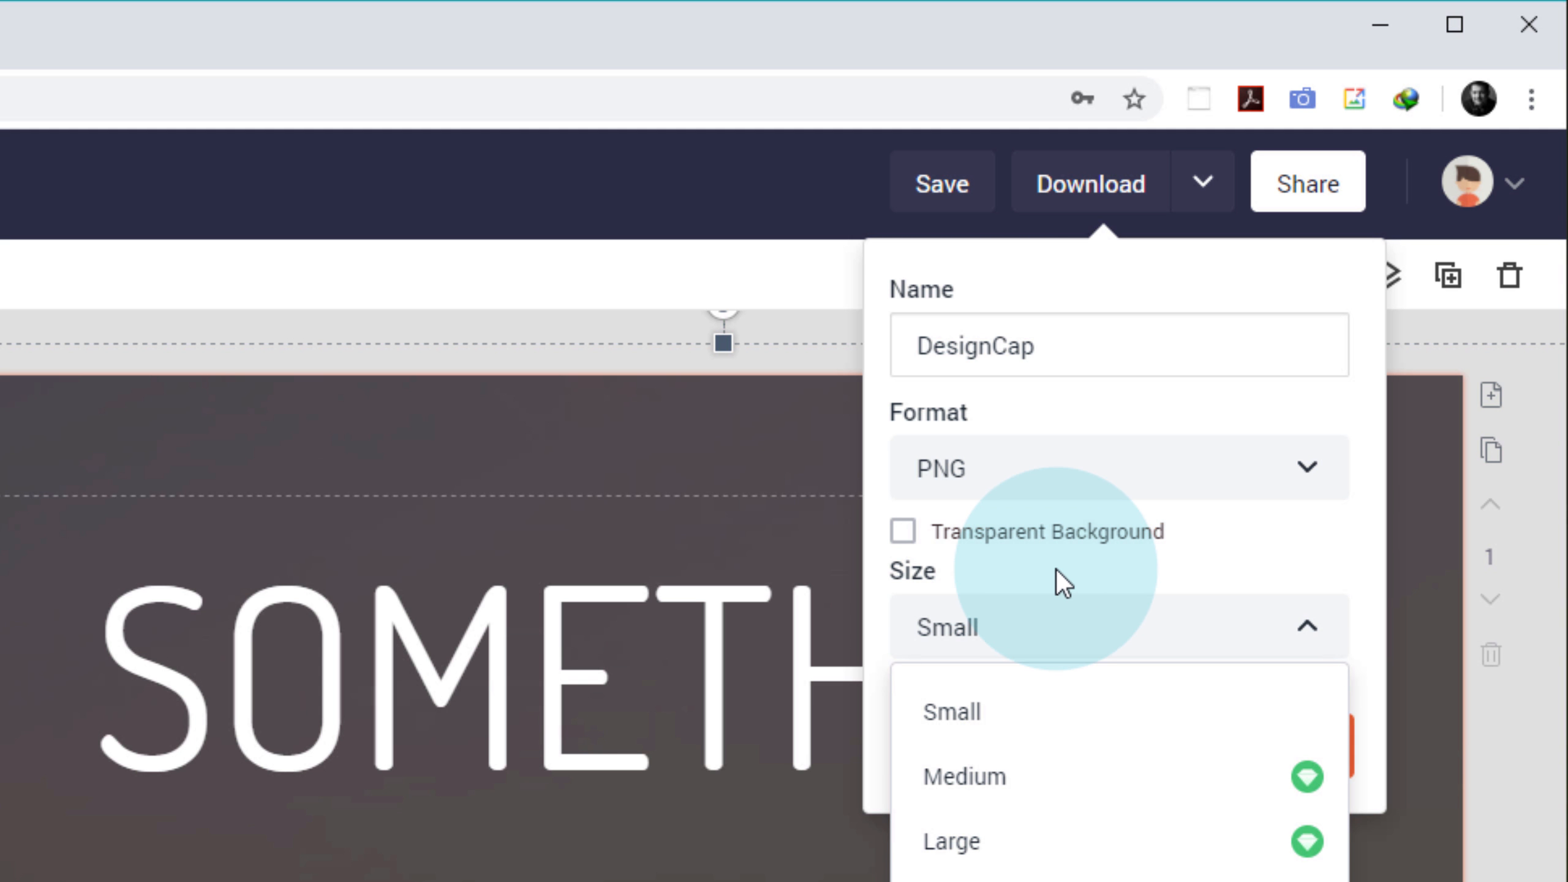
pyautogui.click(1111, 704)
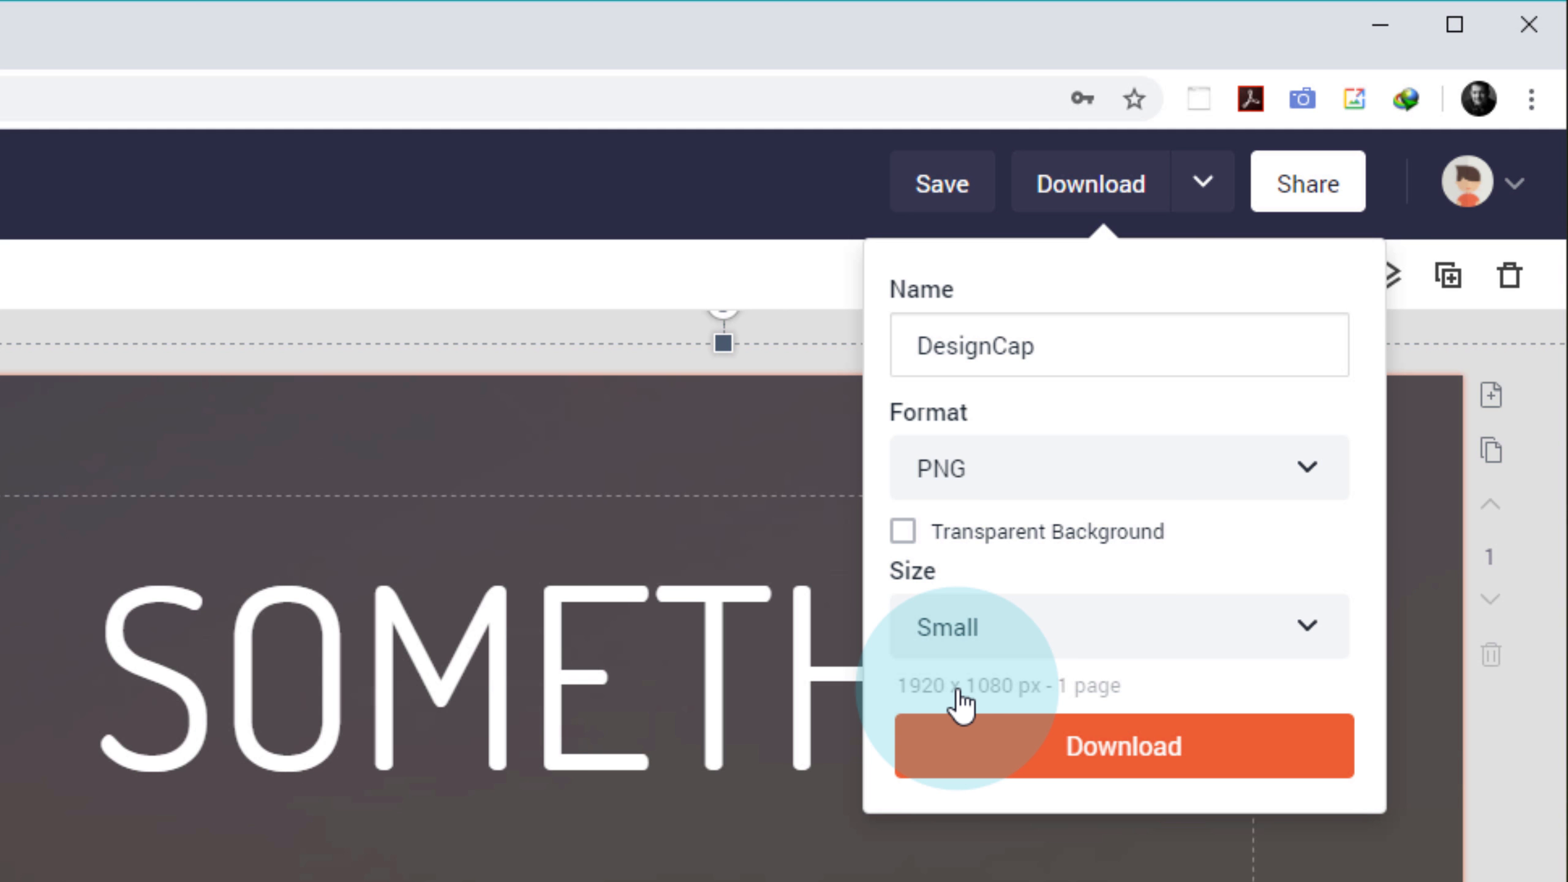
# Step: Discard the current design for a blank 1920 x 1080 px presentation and show the available modules
pyautogui.click(720, 280)
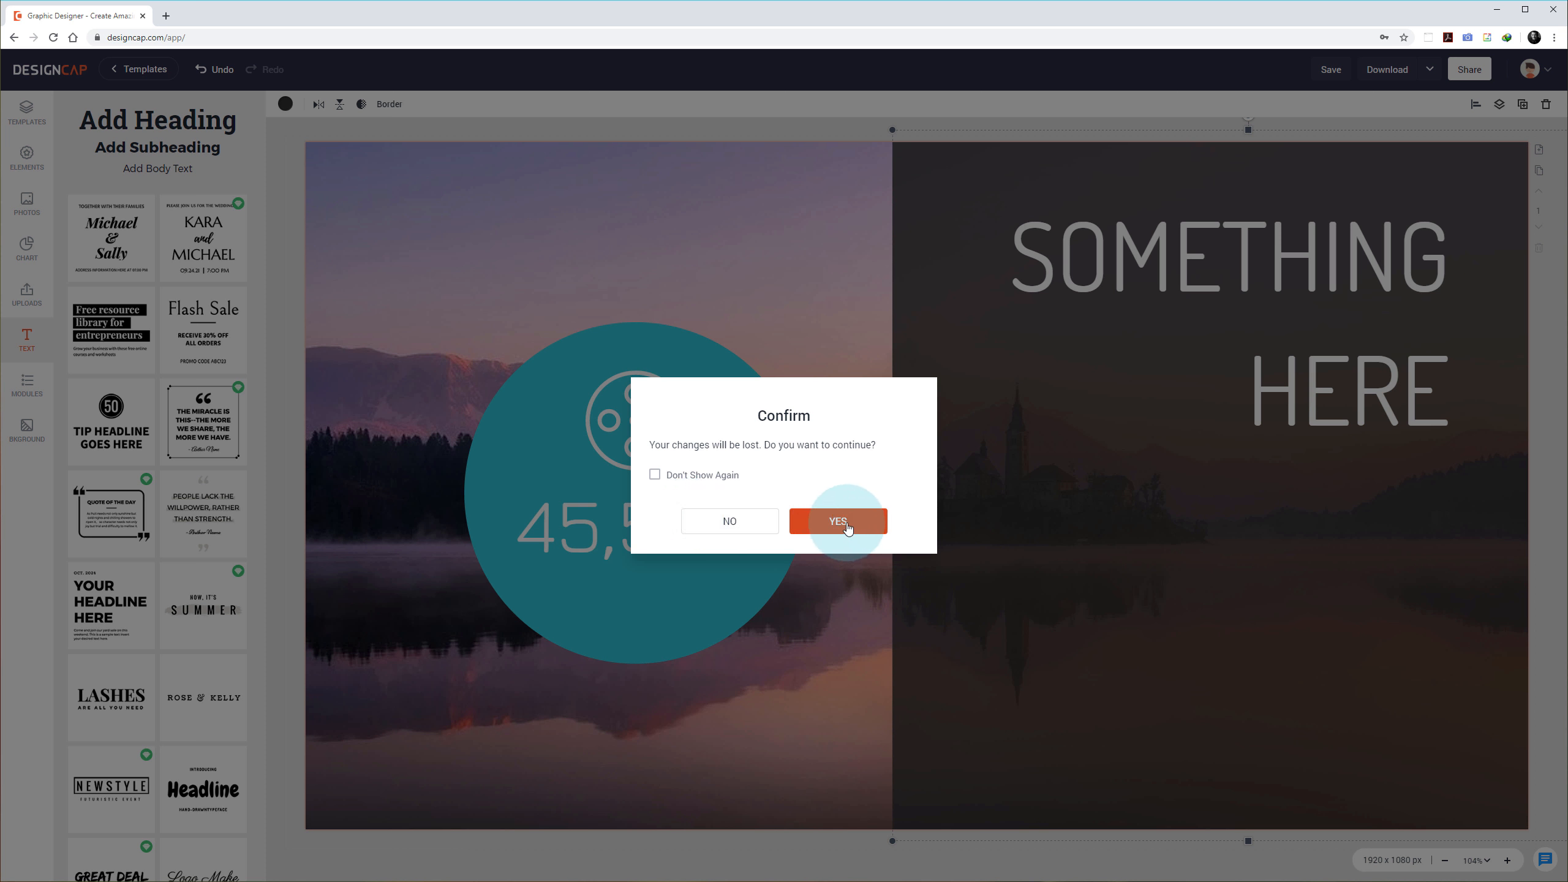
pyautogui.click(840, 523)
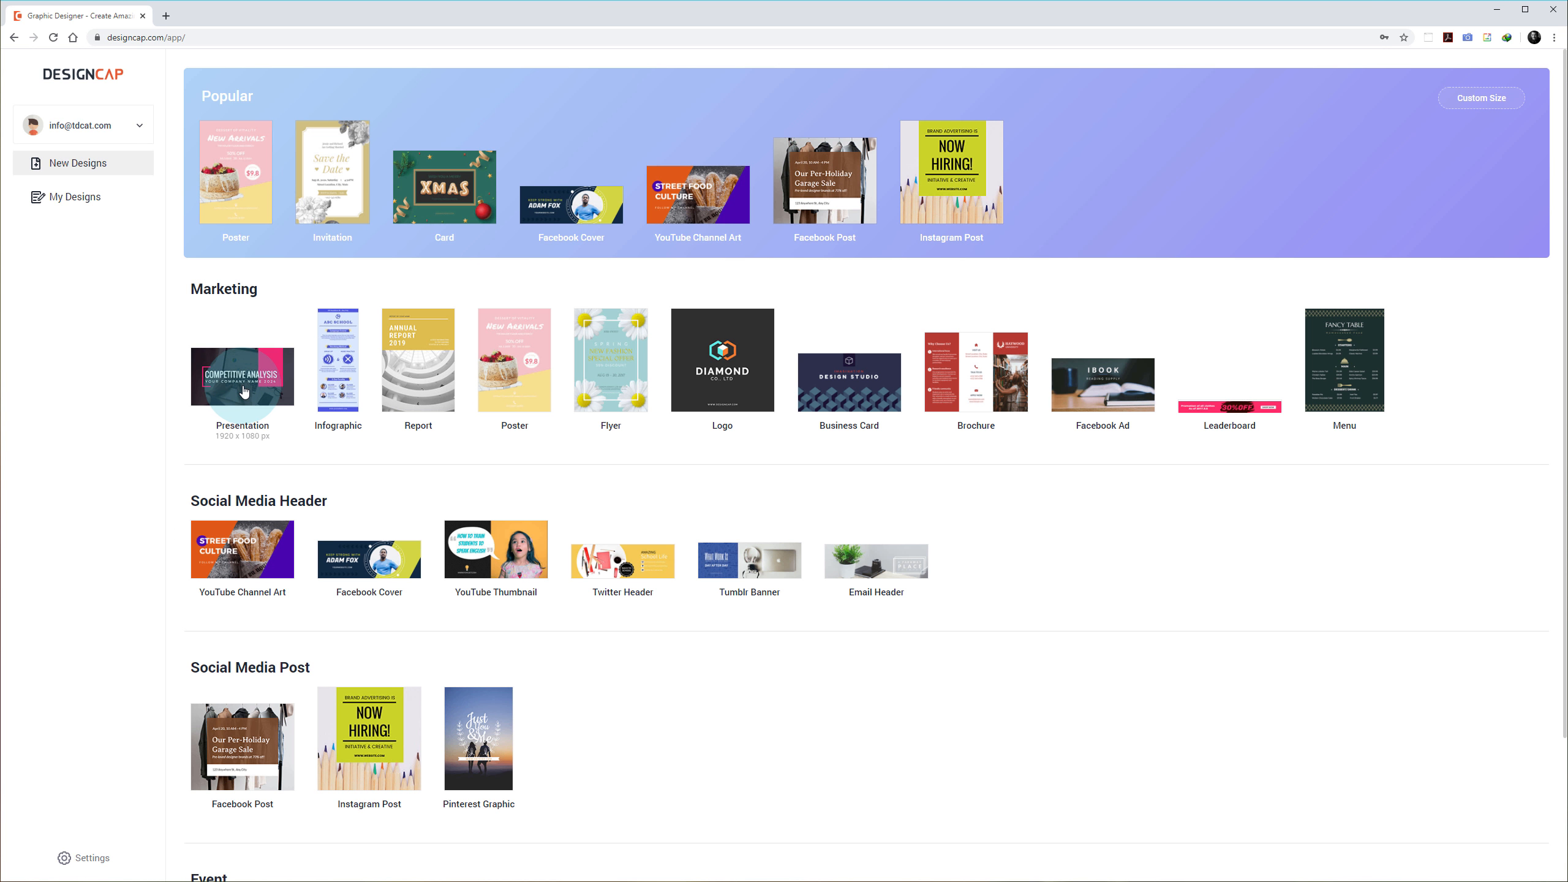
pyautogui.scroll(-2, 336, 494)
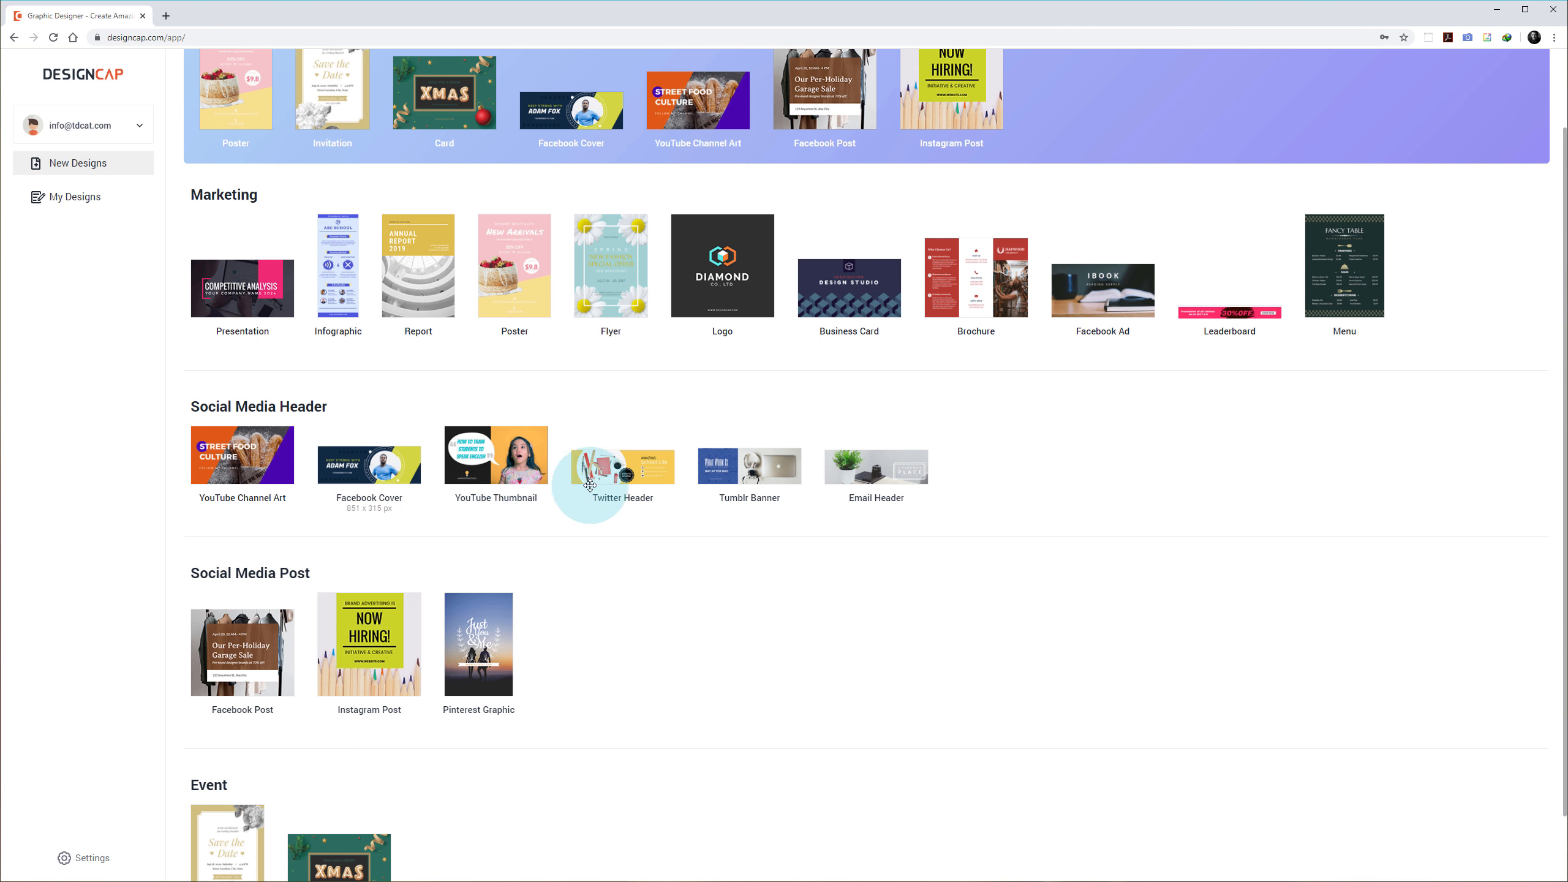
pyautogui.click(630, 463)
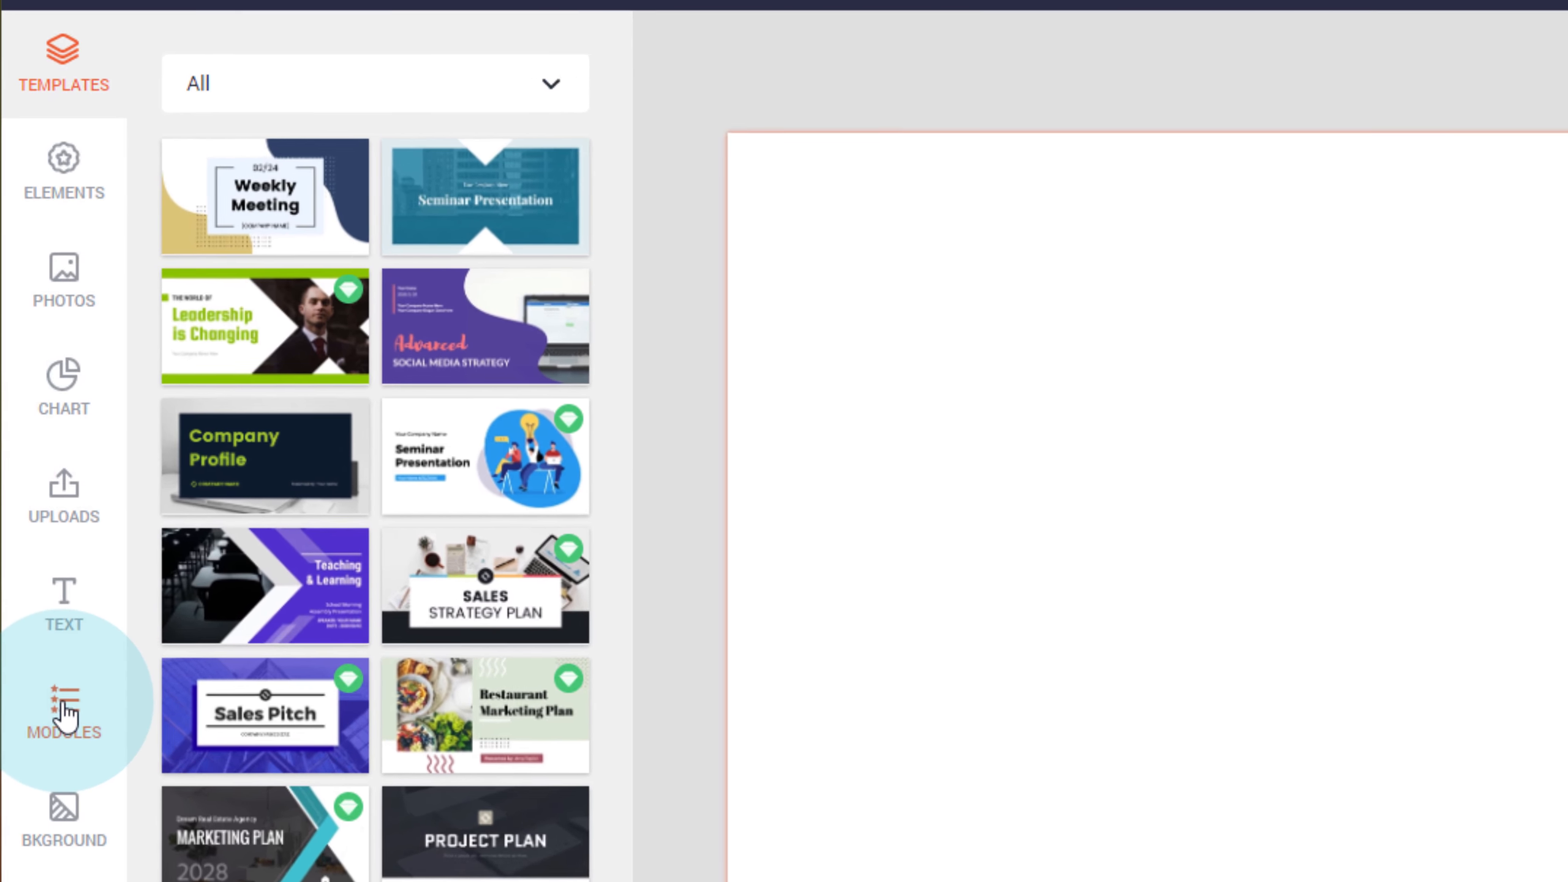
pyautogui.click(65, 716)
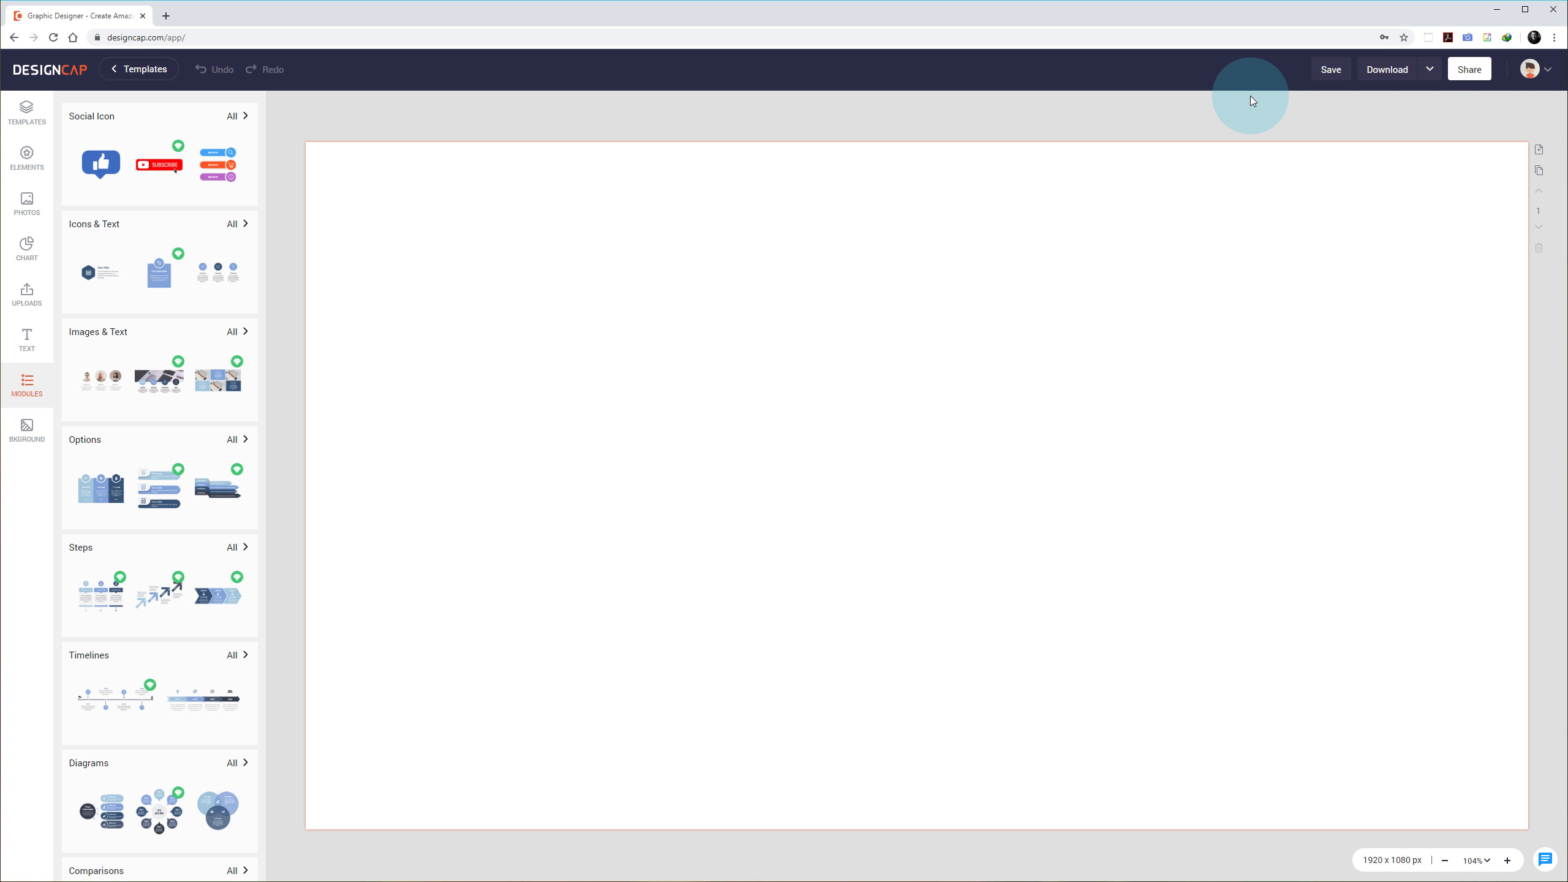
# Step: Open the saved Timeline Sample design from My Designs
pyautogui.click(1528, 68)
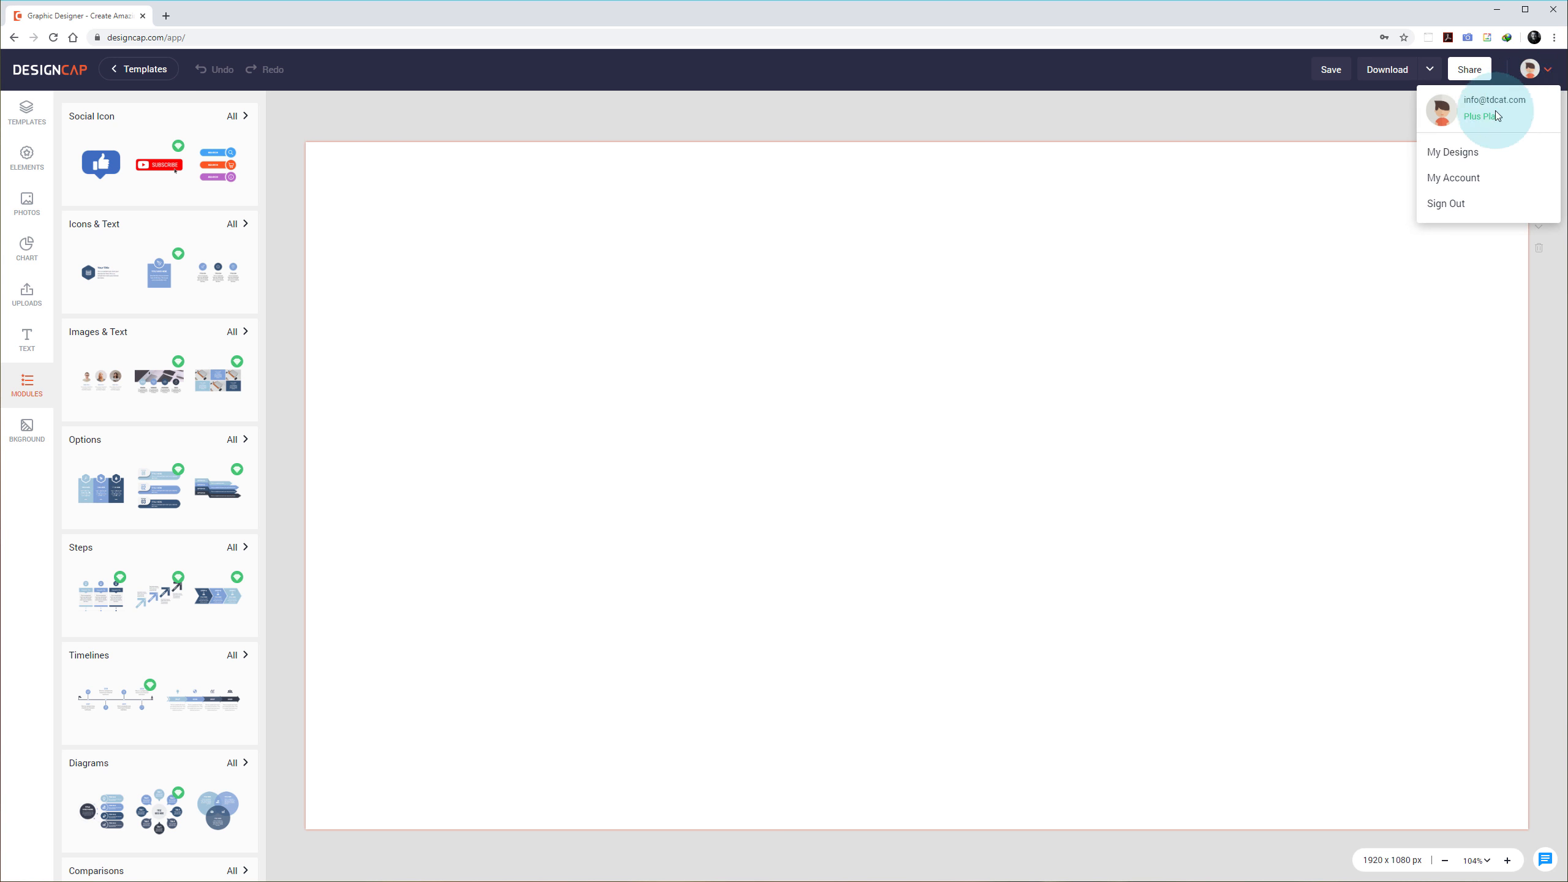
pyautogui.click(1474, 157)
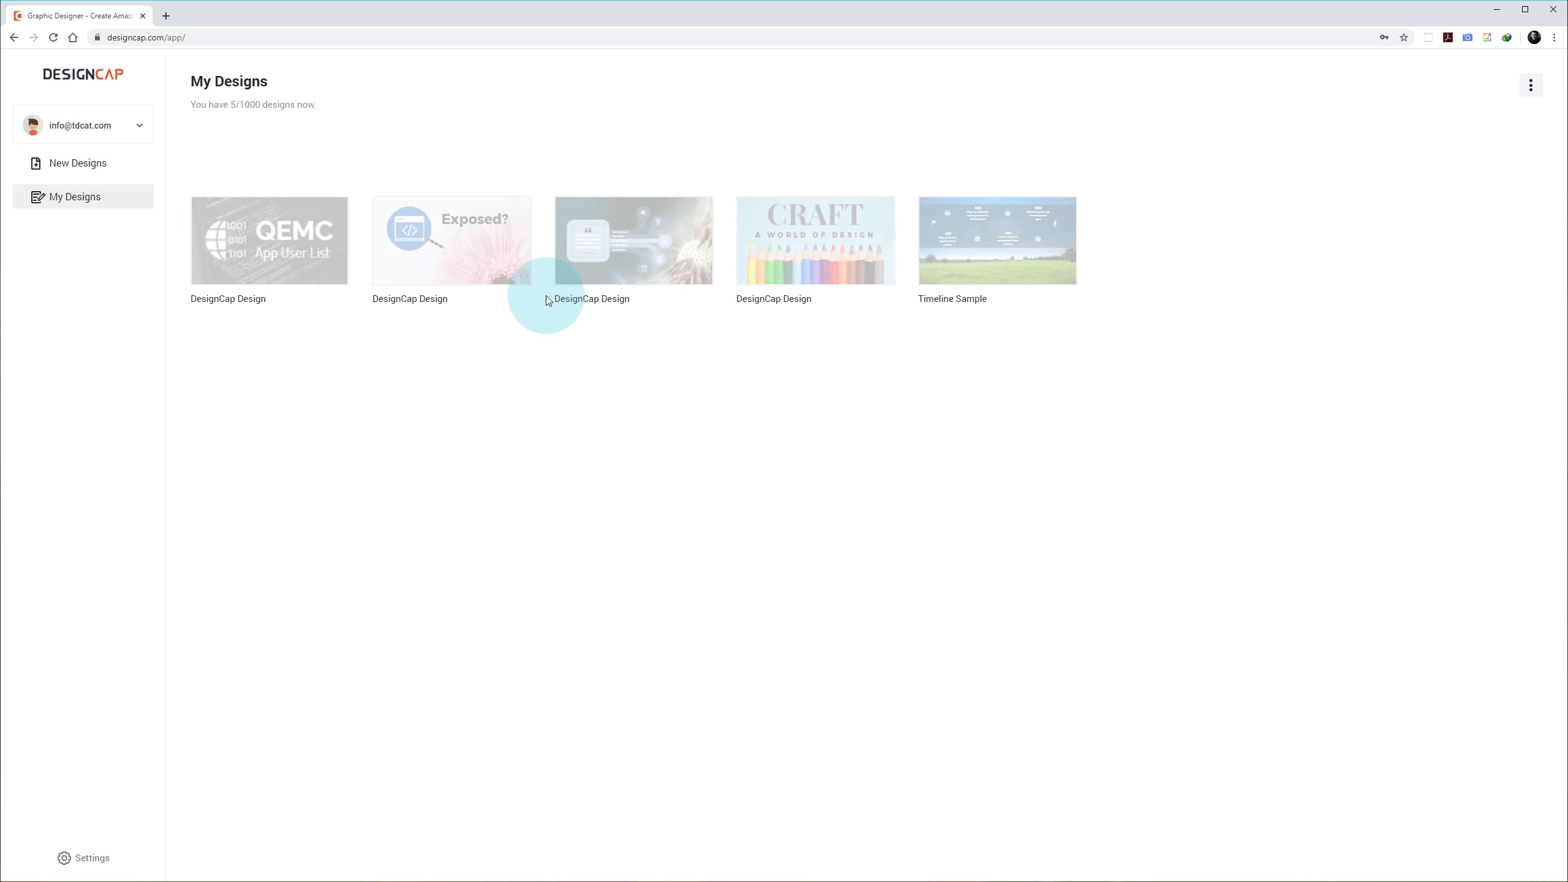
pyautogui.click(993, 227)
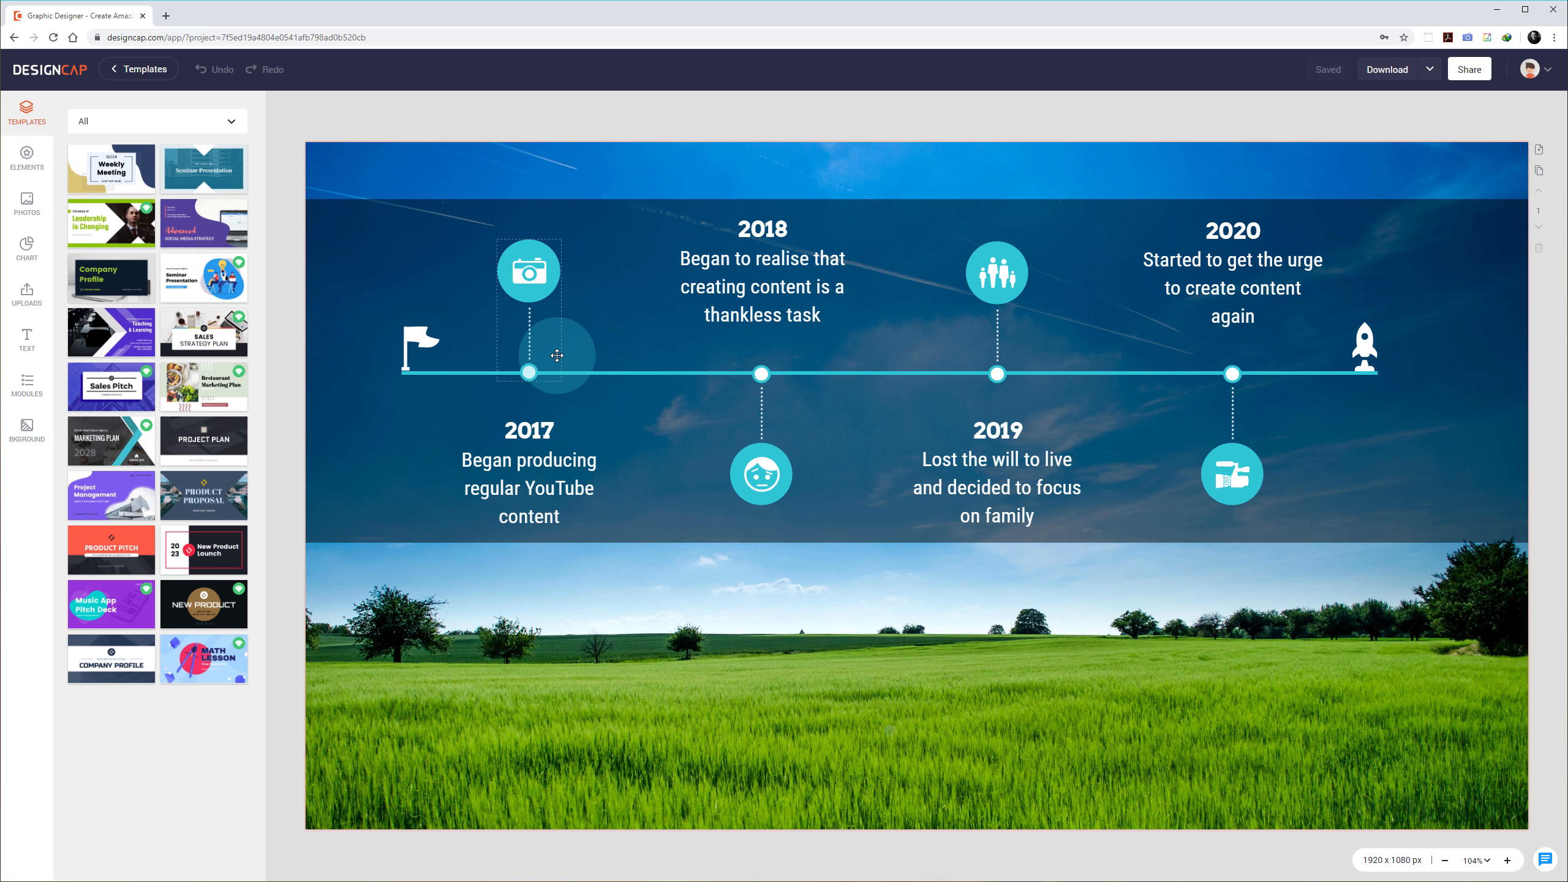
# Step: Show the Timelines modules and select the white icon in the 2020 milestone's circle on the timeline
pyautogui.click(25, 384)
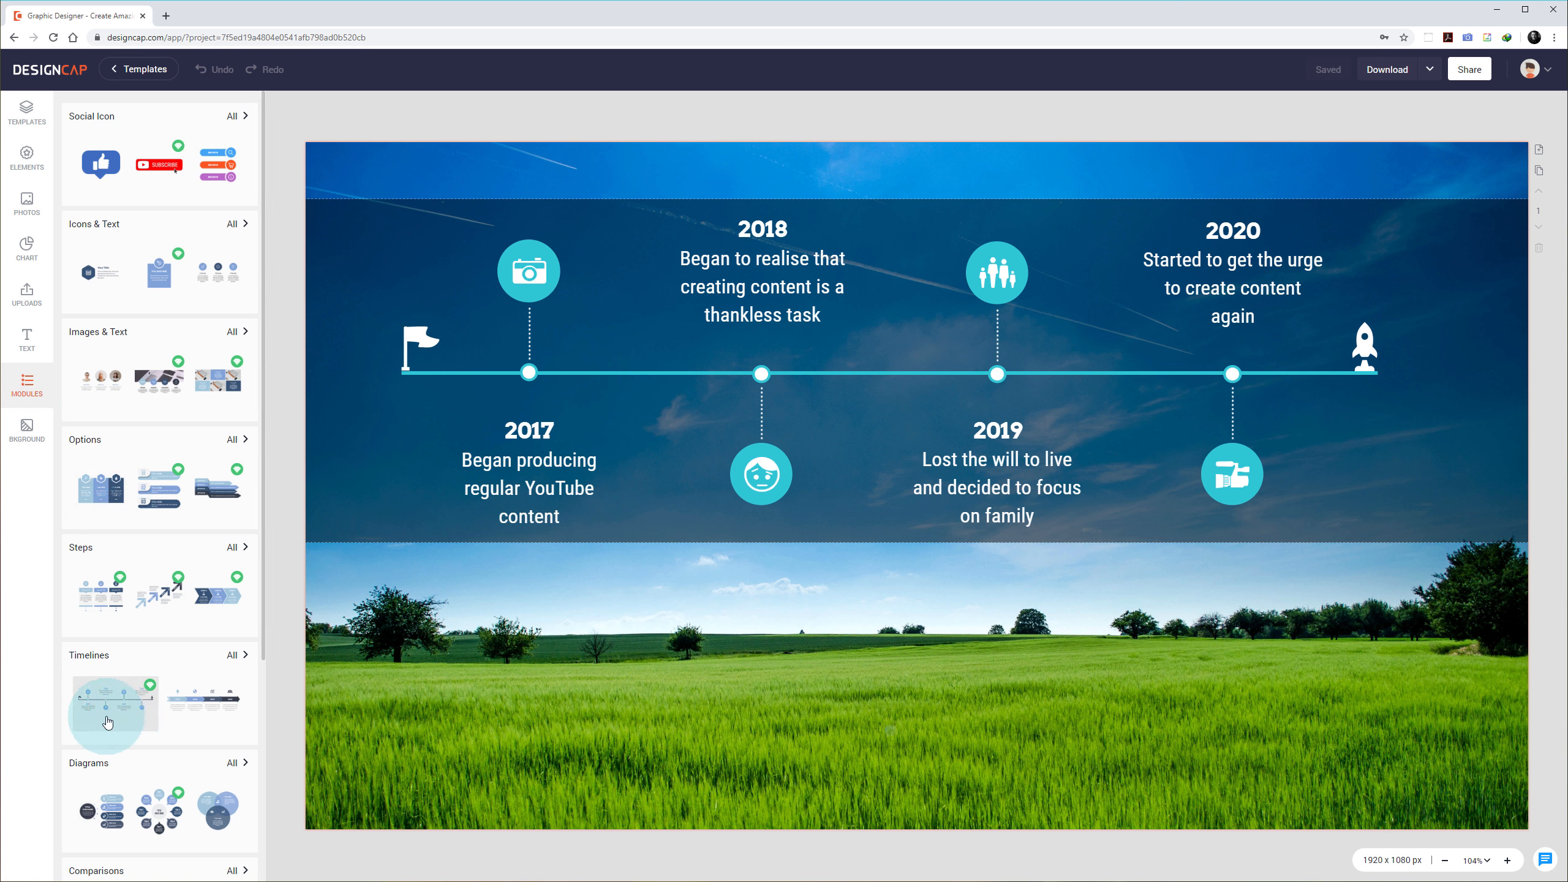
pyautogui.moveTo(129, 724); pyautogui.dragTo(1232, 482)
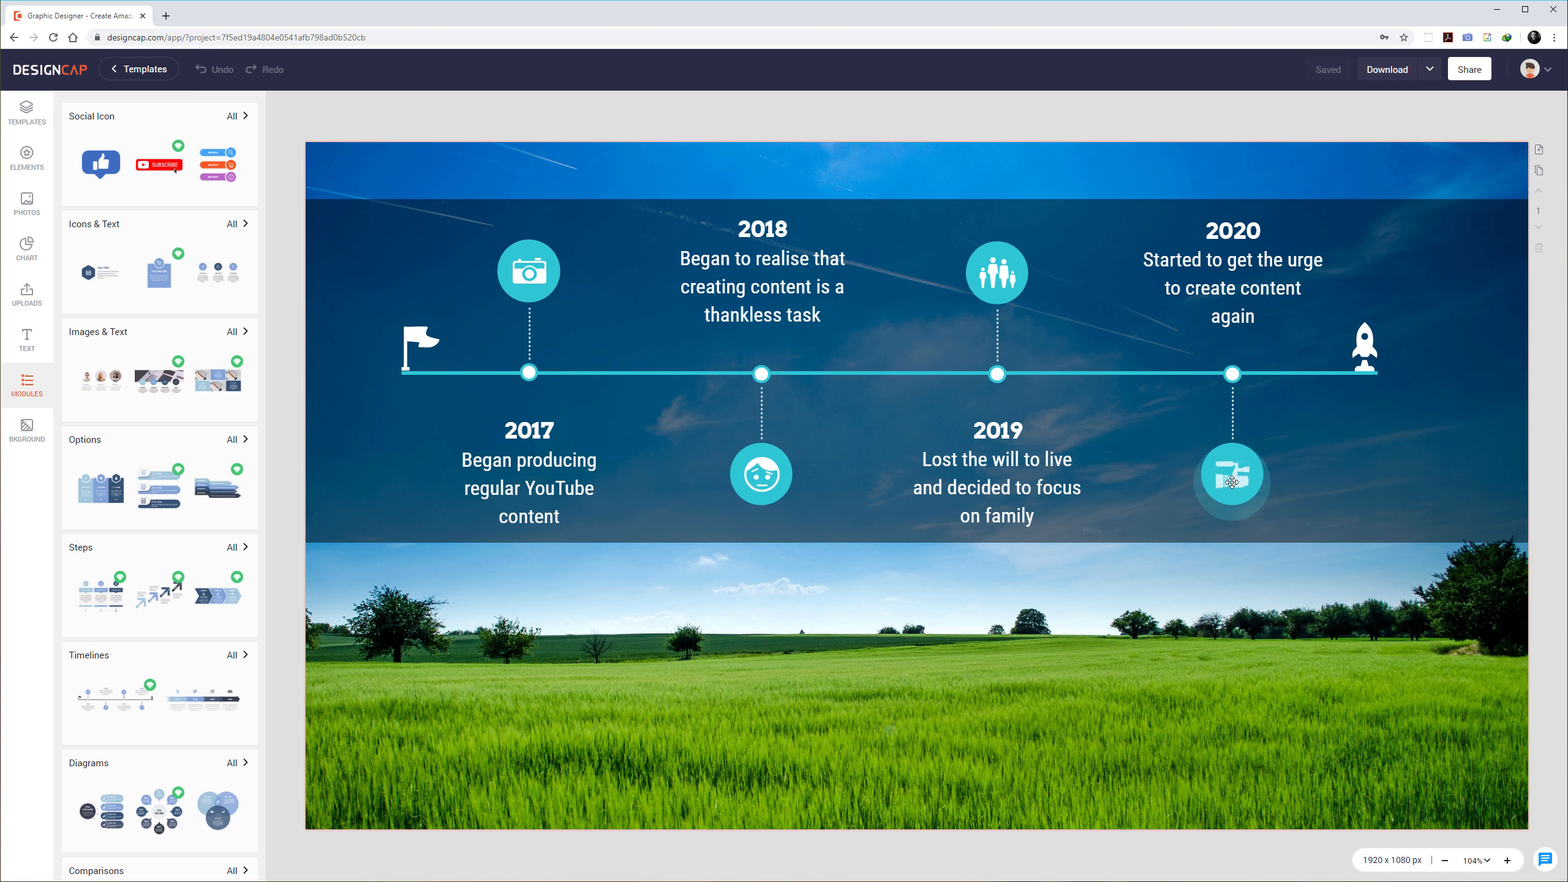
pyautogui.click(1231, 482)
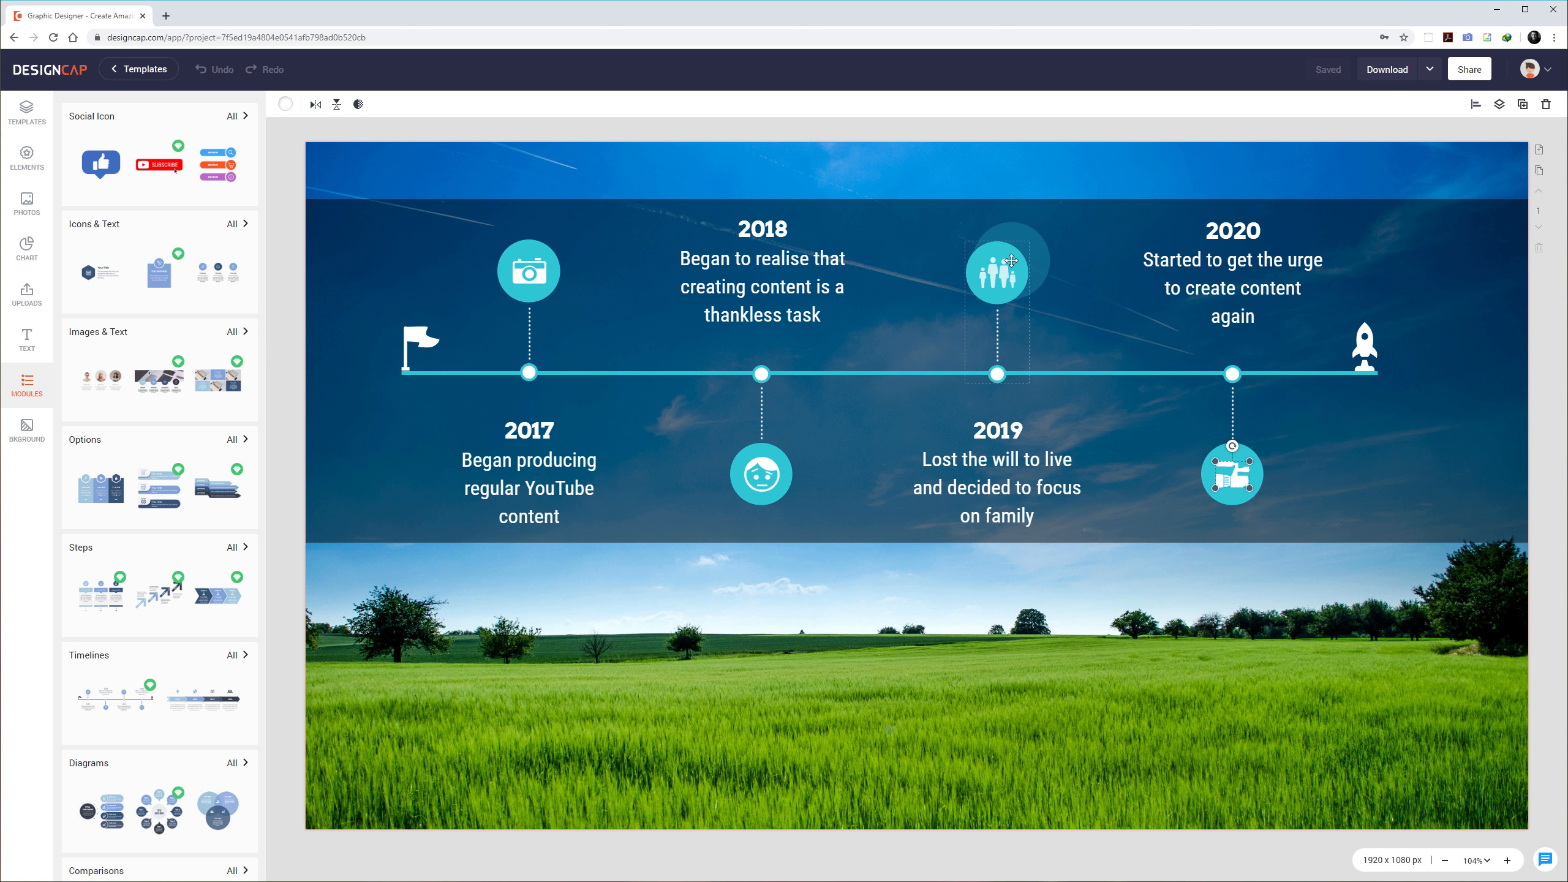